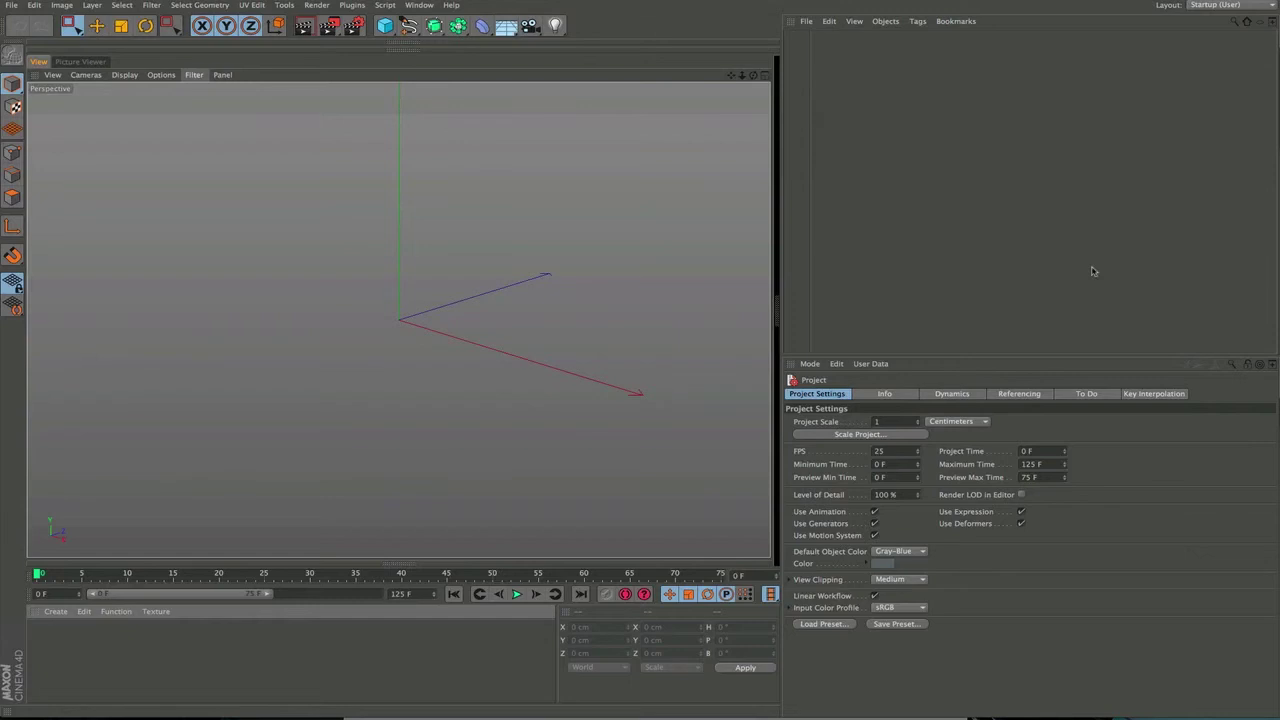
- Add a Landscape primitive to the scene and disable its Borders At Sea Level option
middle_click_drag(401, 325, 429, 306, "alt")
left_click_drag(429, 307, 424, 317, "alt")
middle_click_drag(424, 317, 422, 318, "alt")
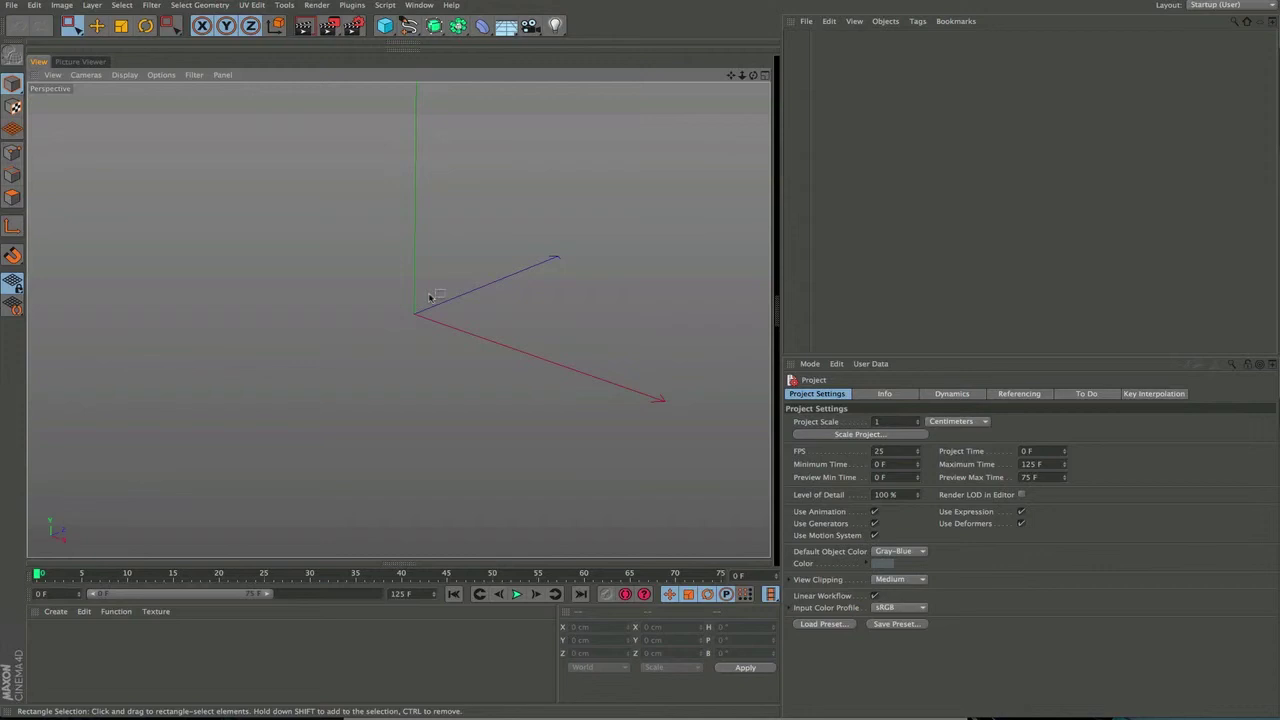
left_click(385, 25)
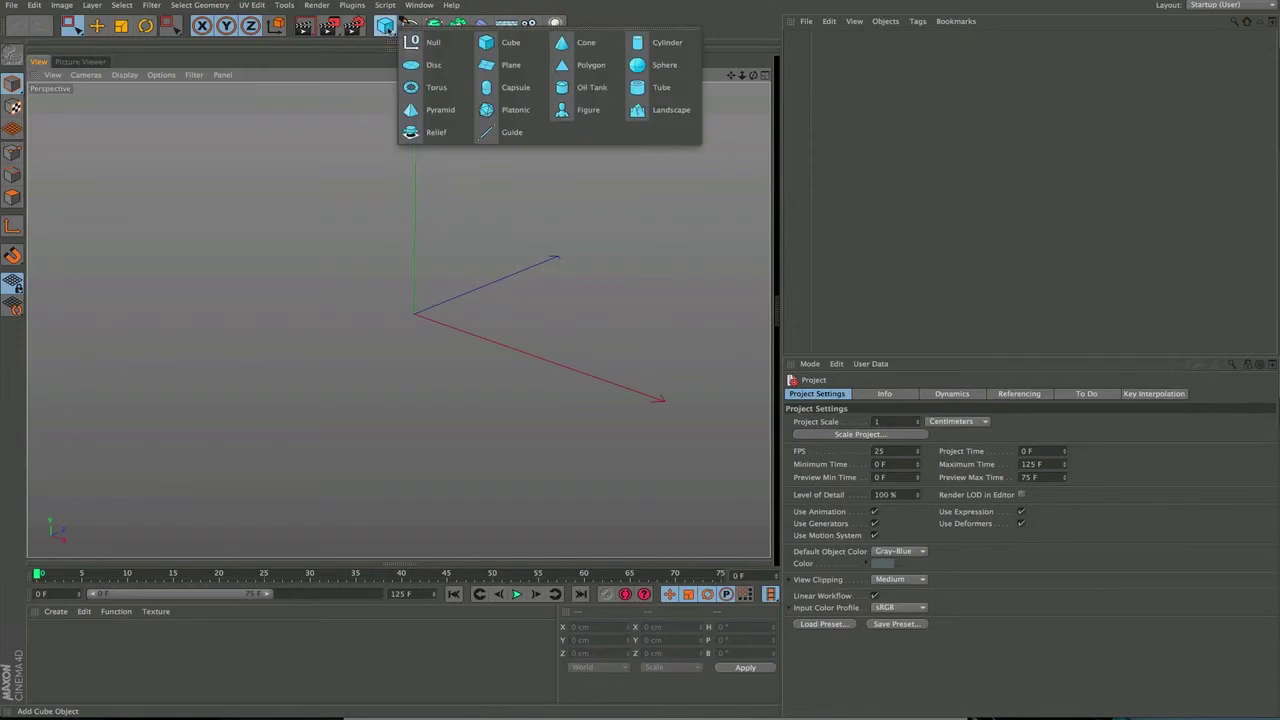
left_click(660, 110)
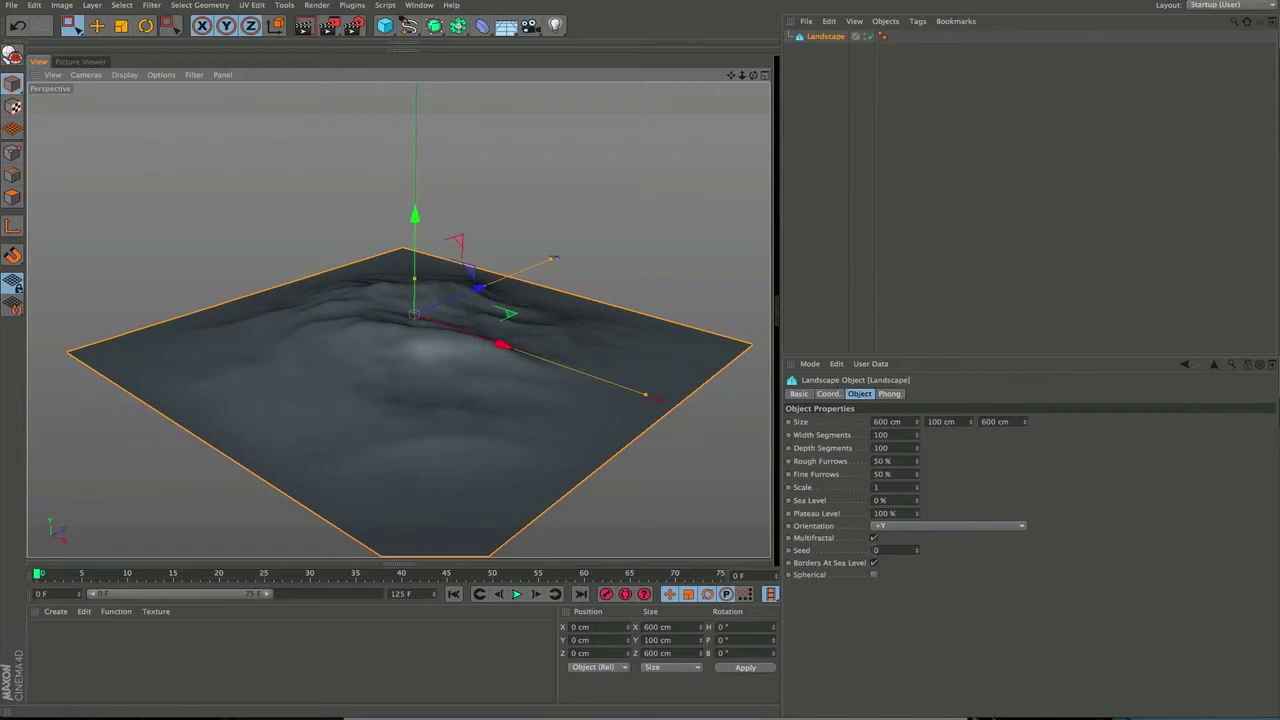
left_click(874, 563)
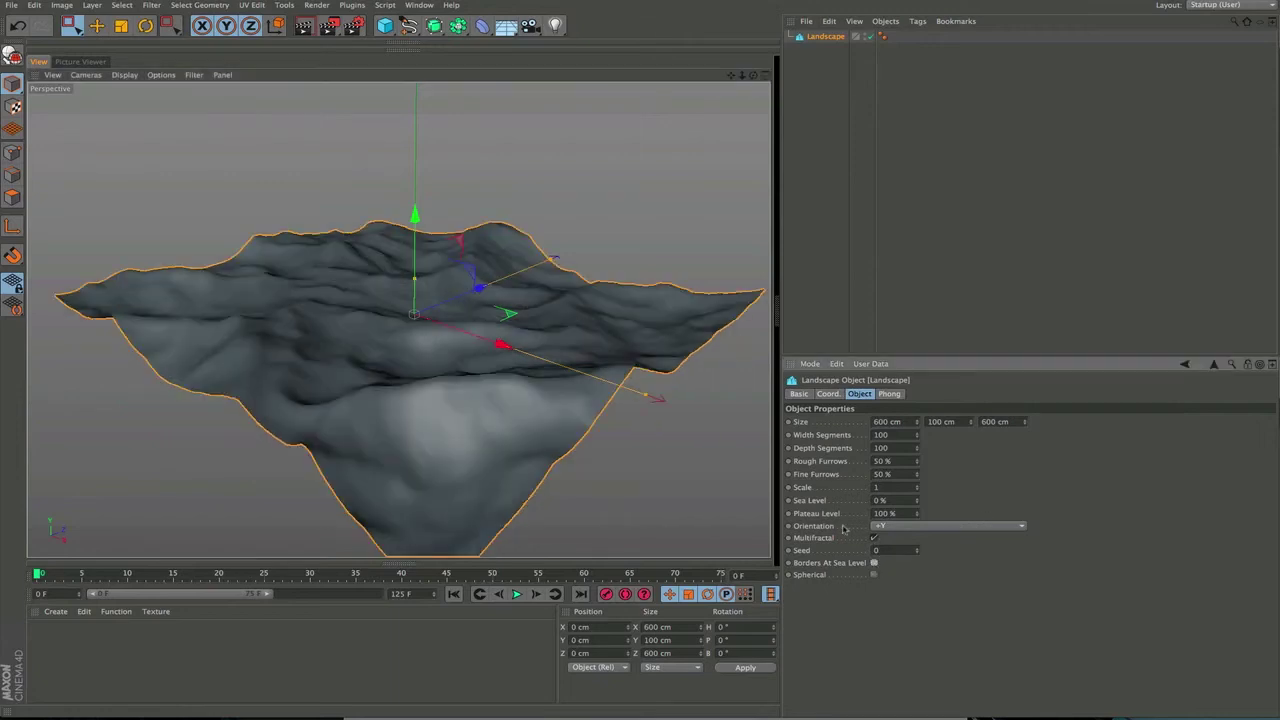
- Try a landscape Scale of 1.7, then restore it to 1
left_click_drag(444, 397, 476, 377, "alt")
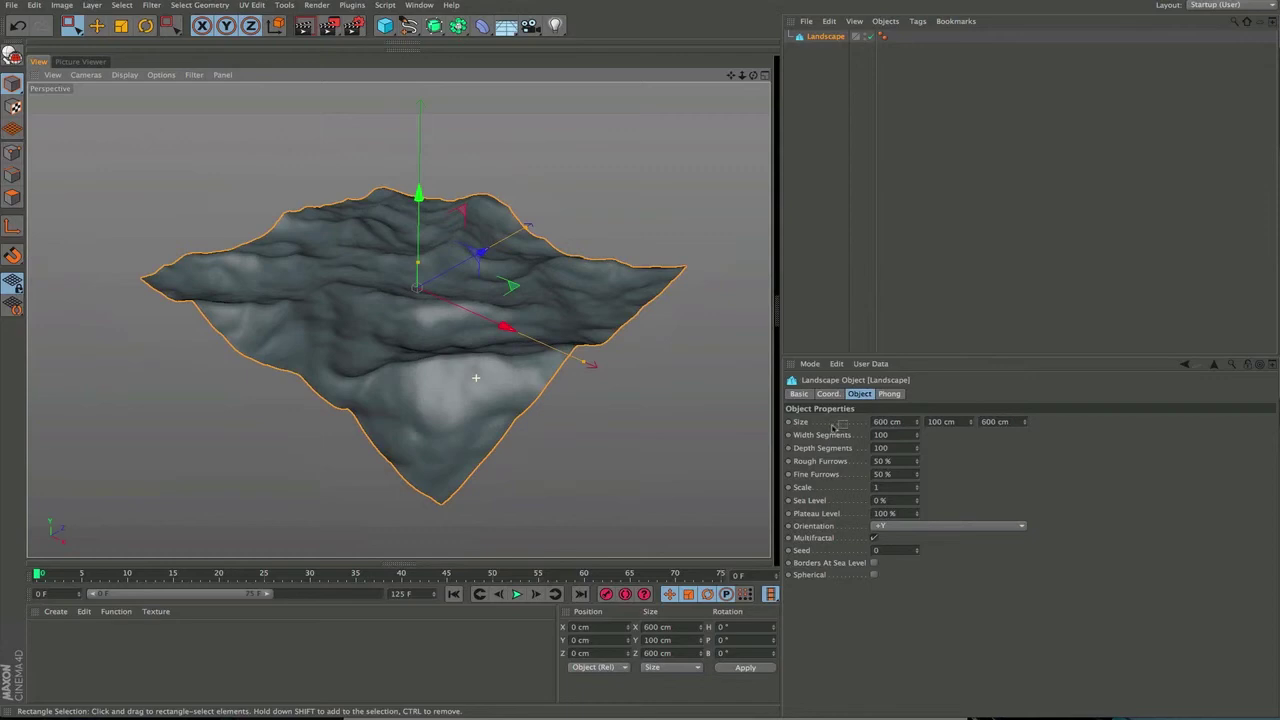
scroll(476, 377, "up", 5)
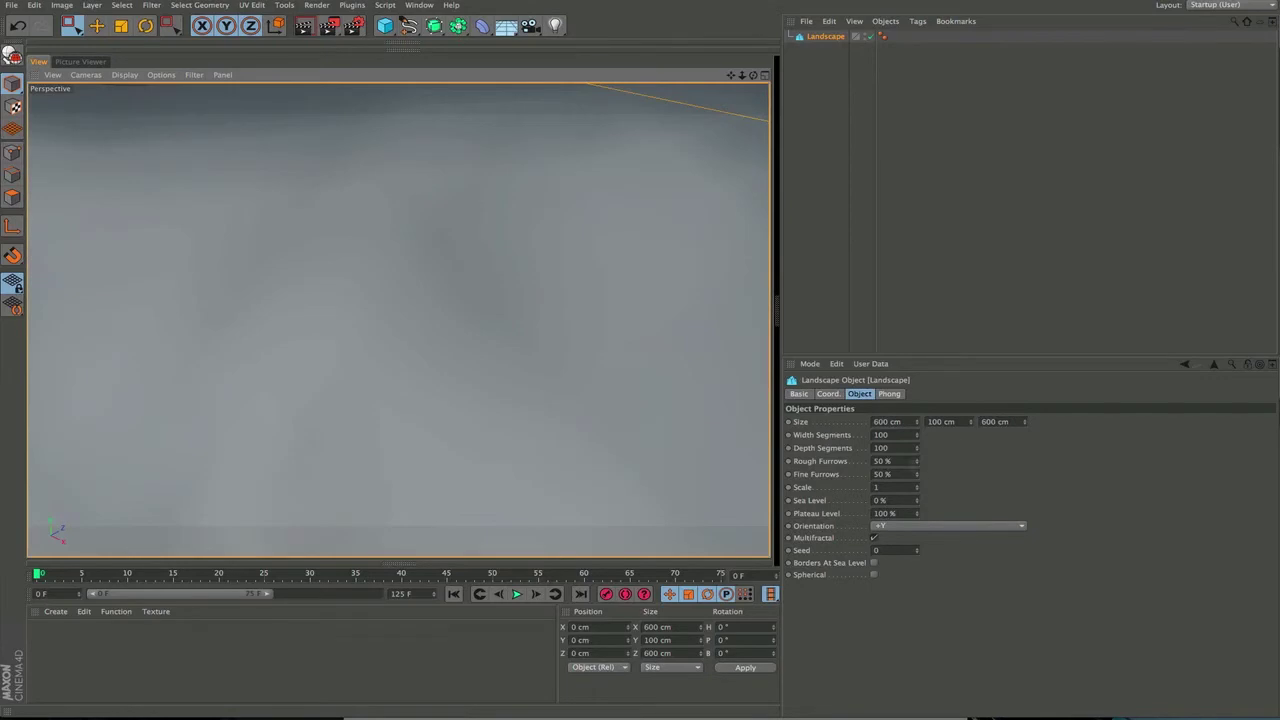
key("h")
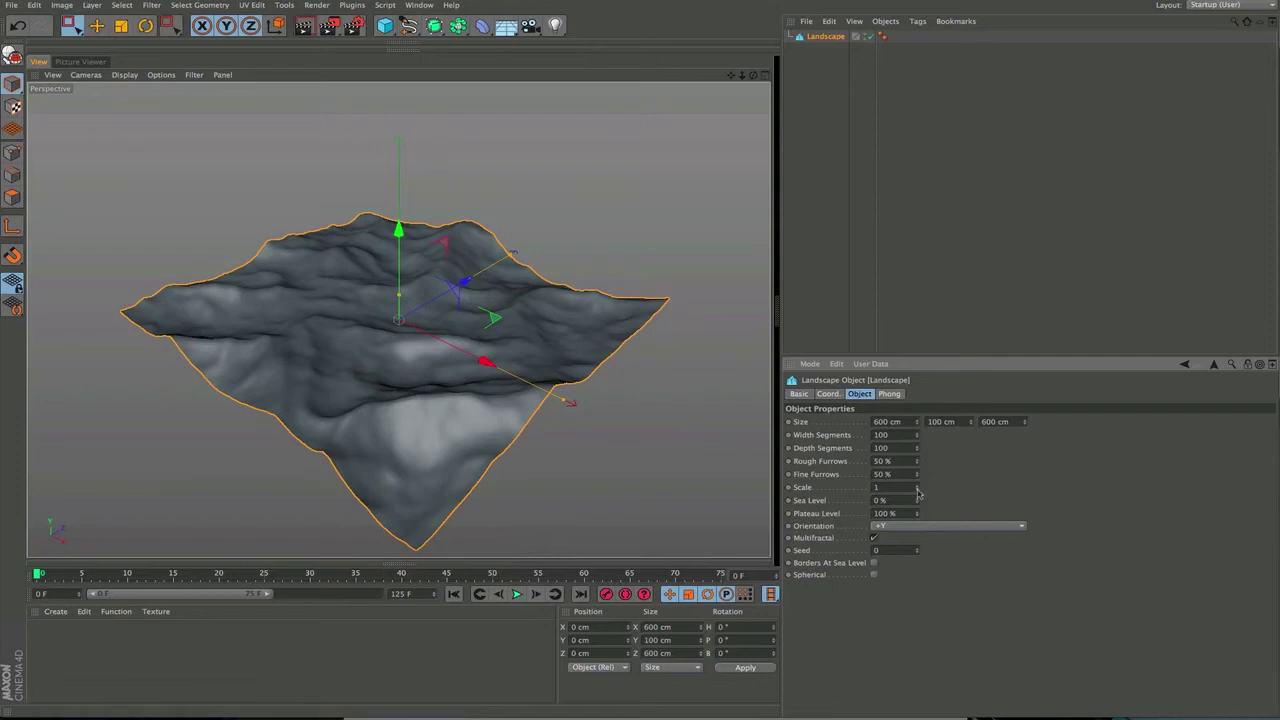
left_click_drag(918, 492, 927, 458)
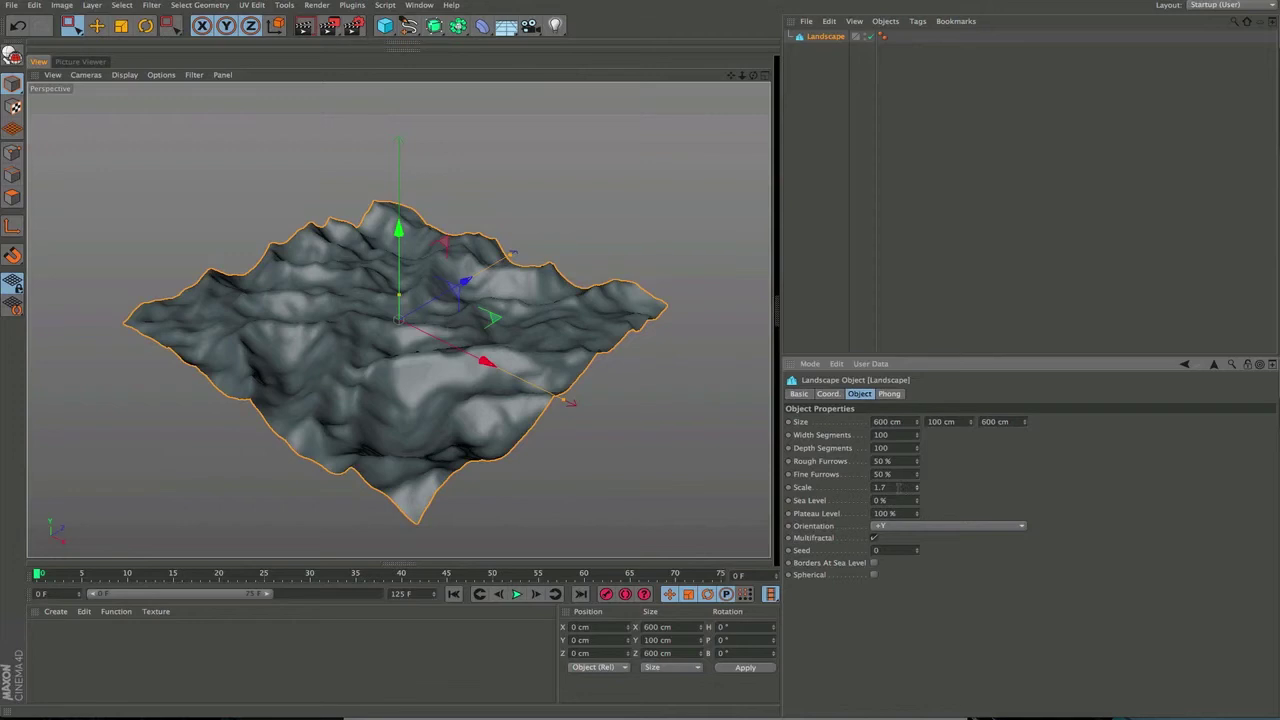
double_click(897, 487)
type("1")
key("Return")
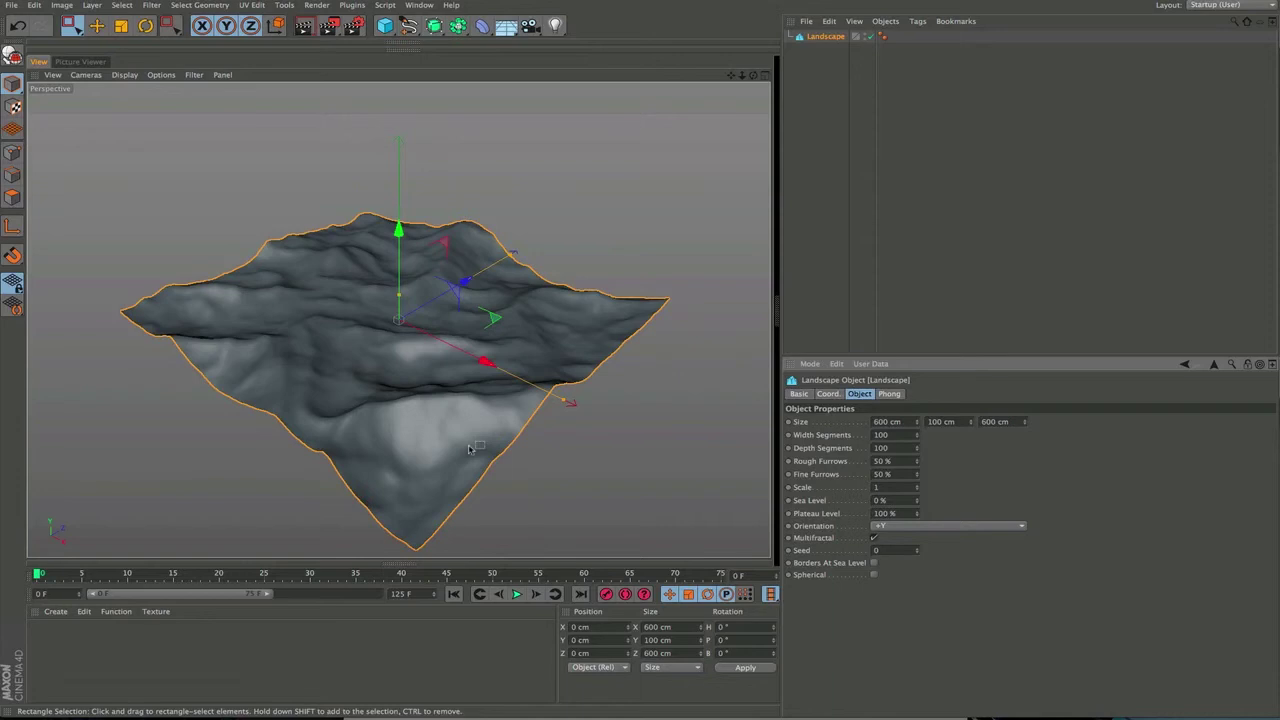
- Set the landscape's Scale to 0.23 and both its Width Segments and Depth Segments to 40
left_click_drag(917, 488, 913, 541)
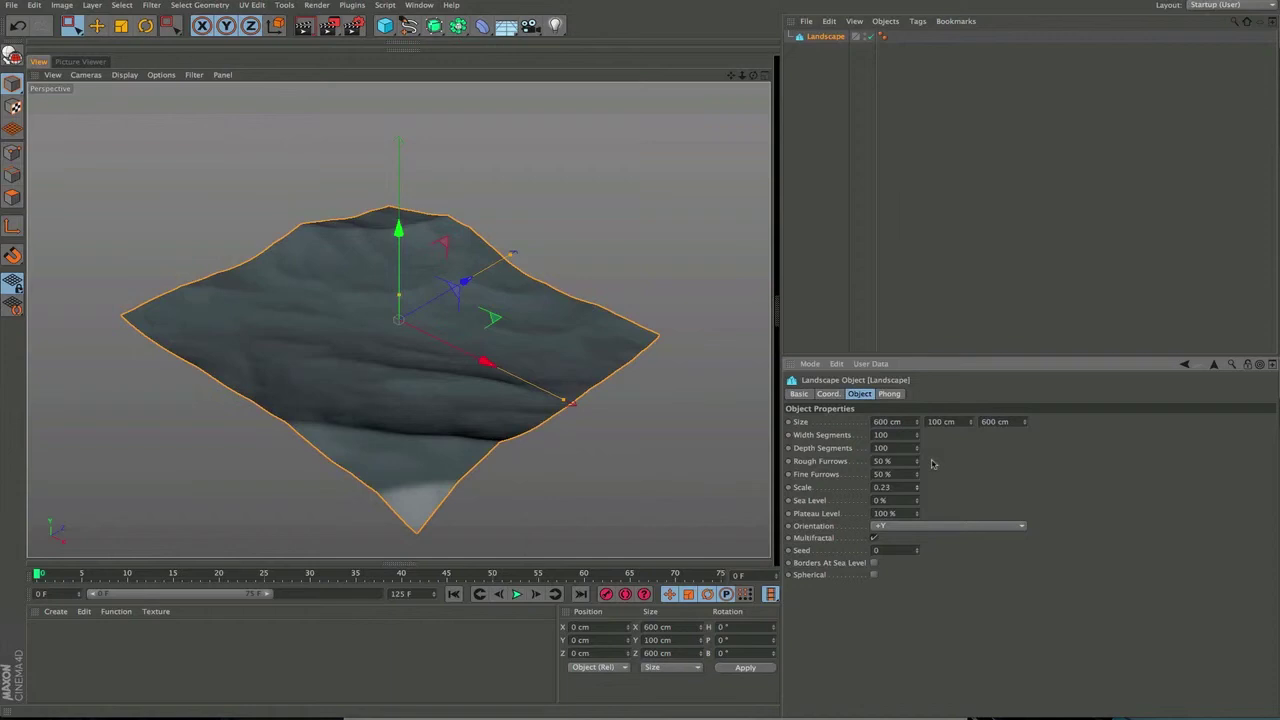
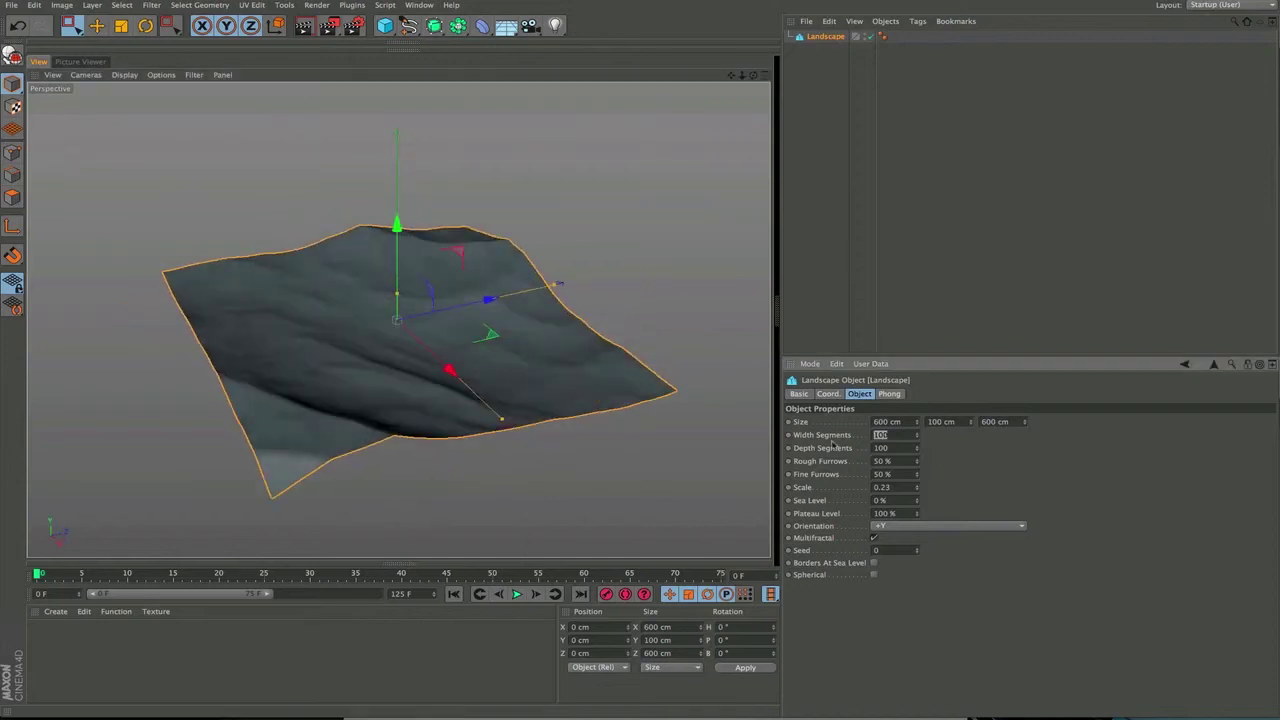
type("40")
key("Tab")
type("40")
key("Return")
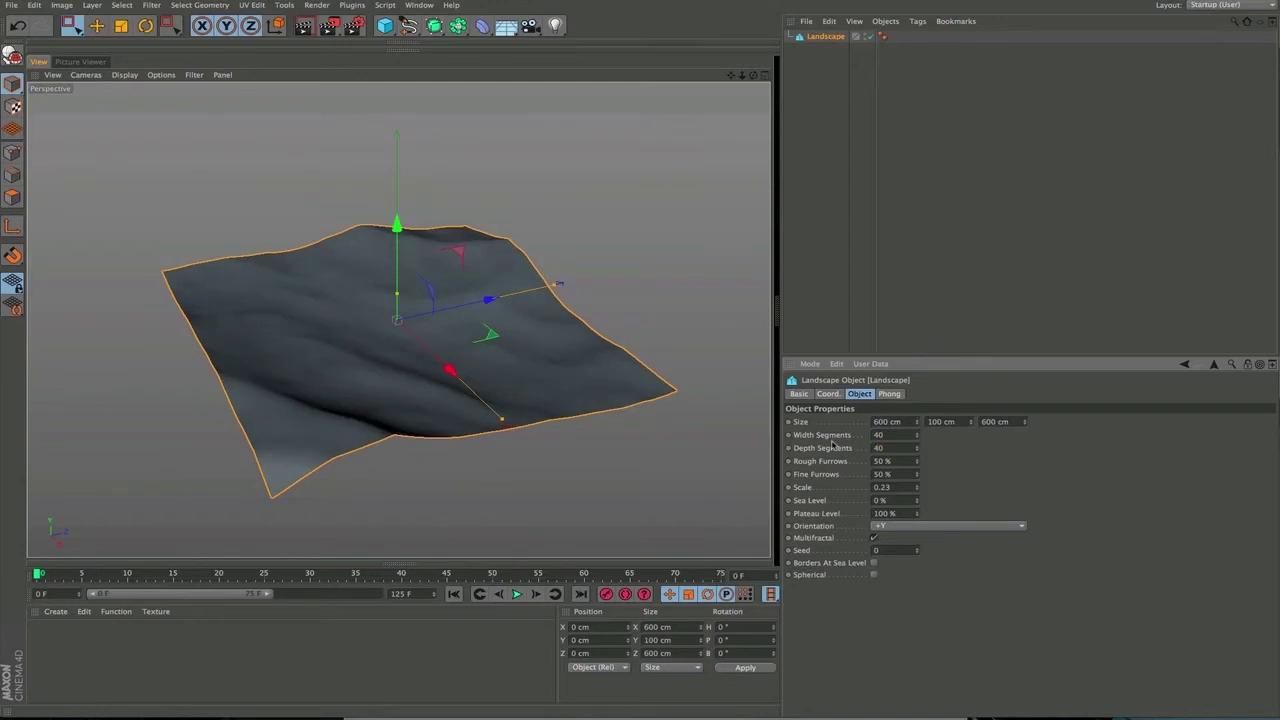
- Set the viewport display to shading with mesh lines so the landscape's segments are drawn
left_click(124, 75)
left_click(135, 106)
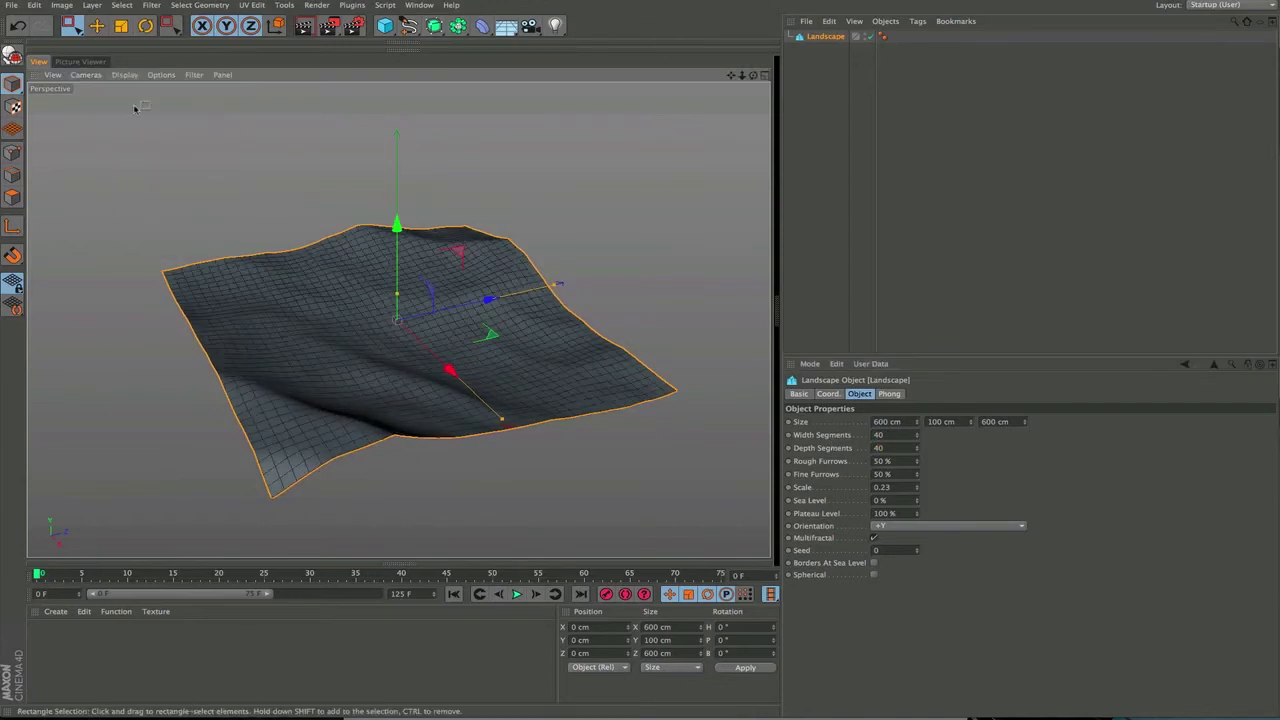
left_click_drag(135, 106, 420, 305, "alt")
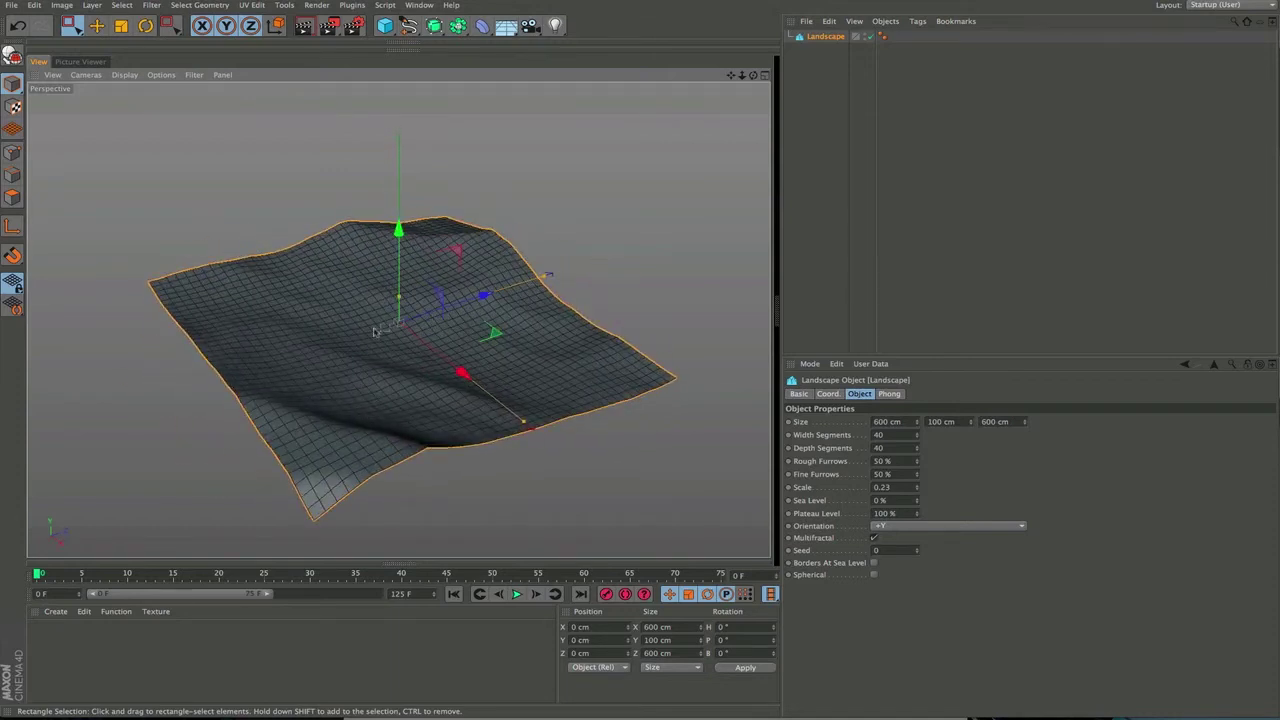
- Set the landscape's Width Segments and Depth Segments to 20 each
left_click(894, 435)
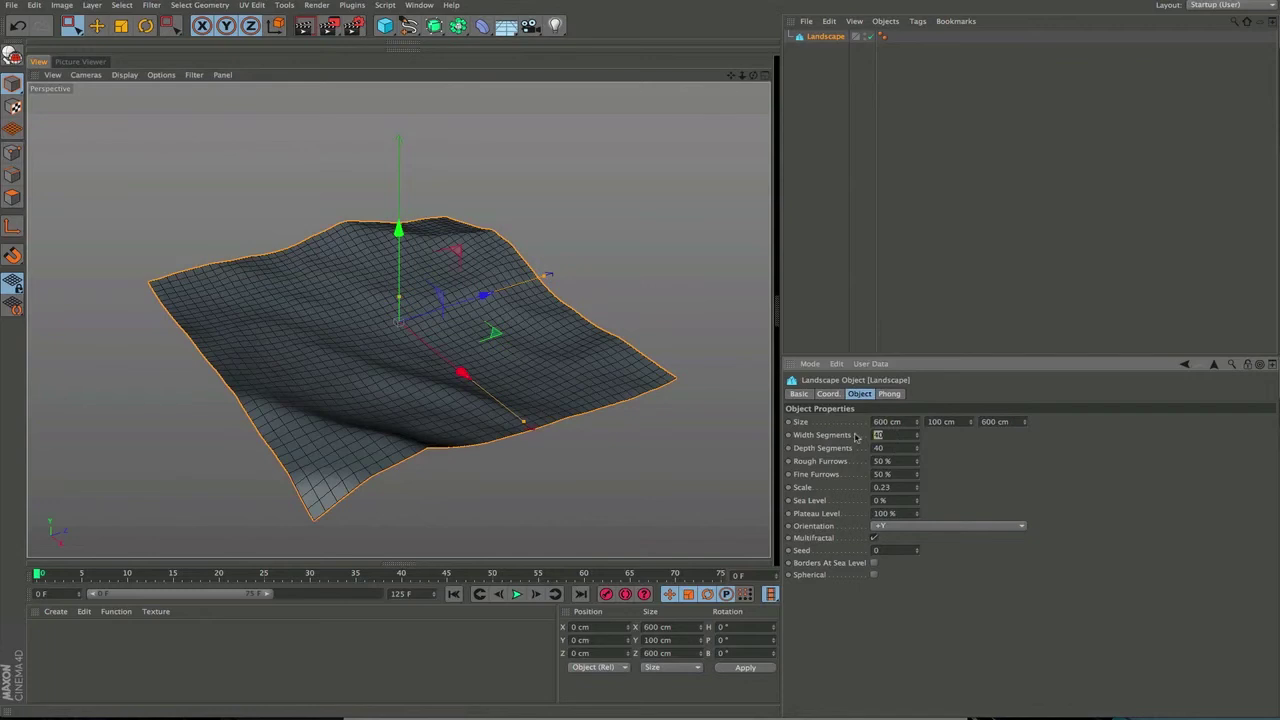
type("20")
key("Tab")
type("20")
key("Return")
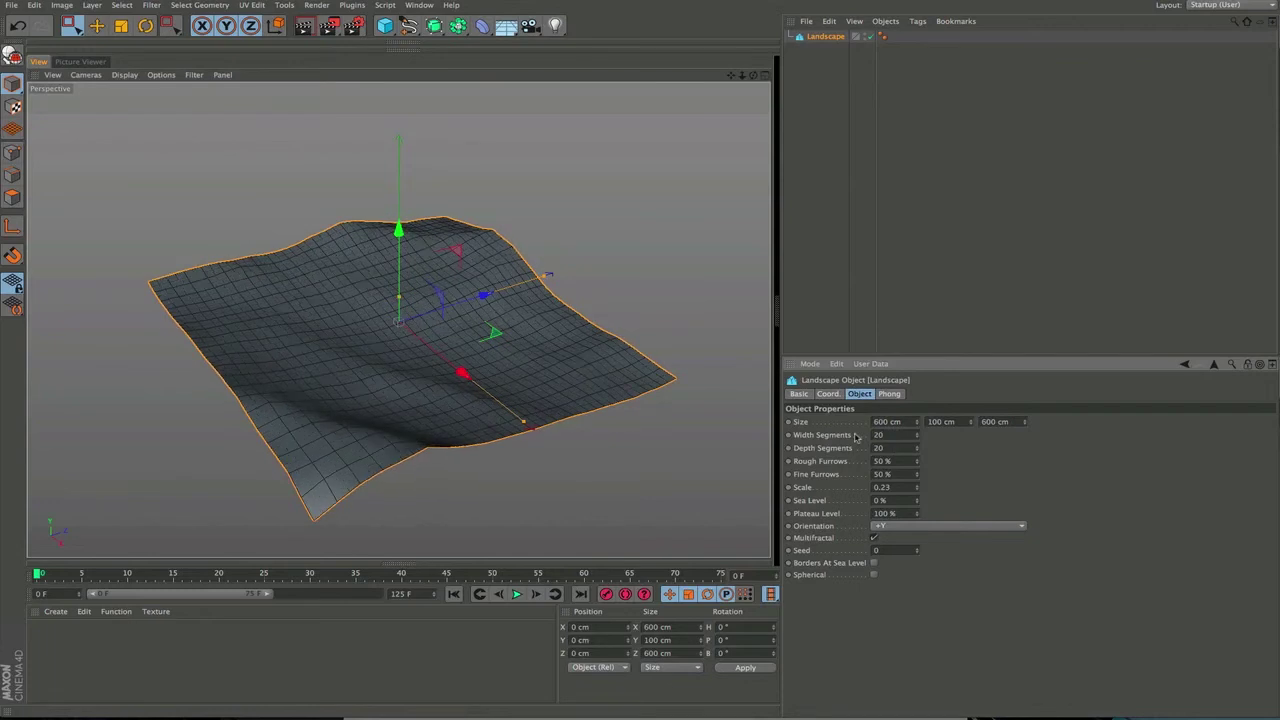
- Convert the landscape to an editable polygon object and activate Live Selection in polygon mode
key("c")
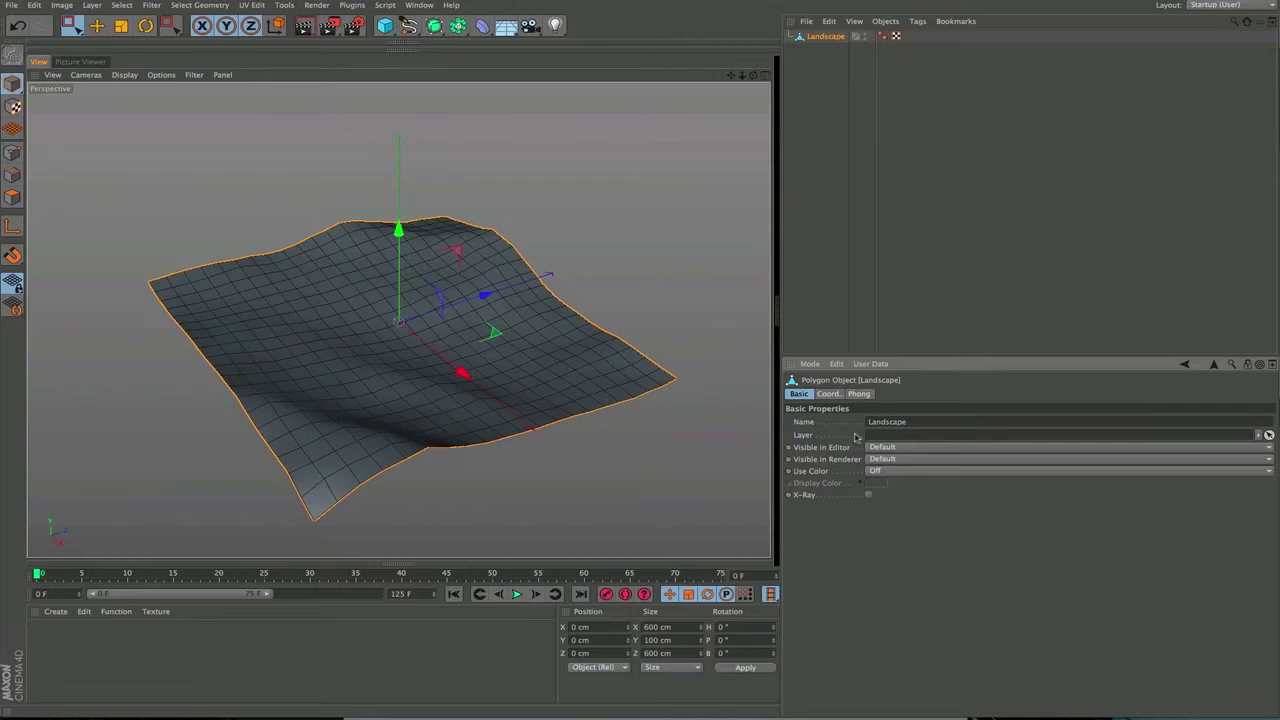
left_click(13, 198)
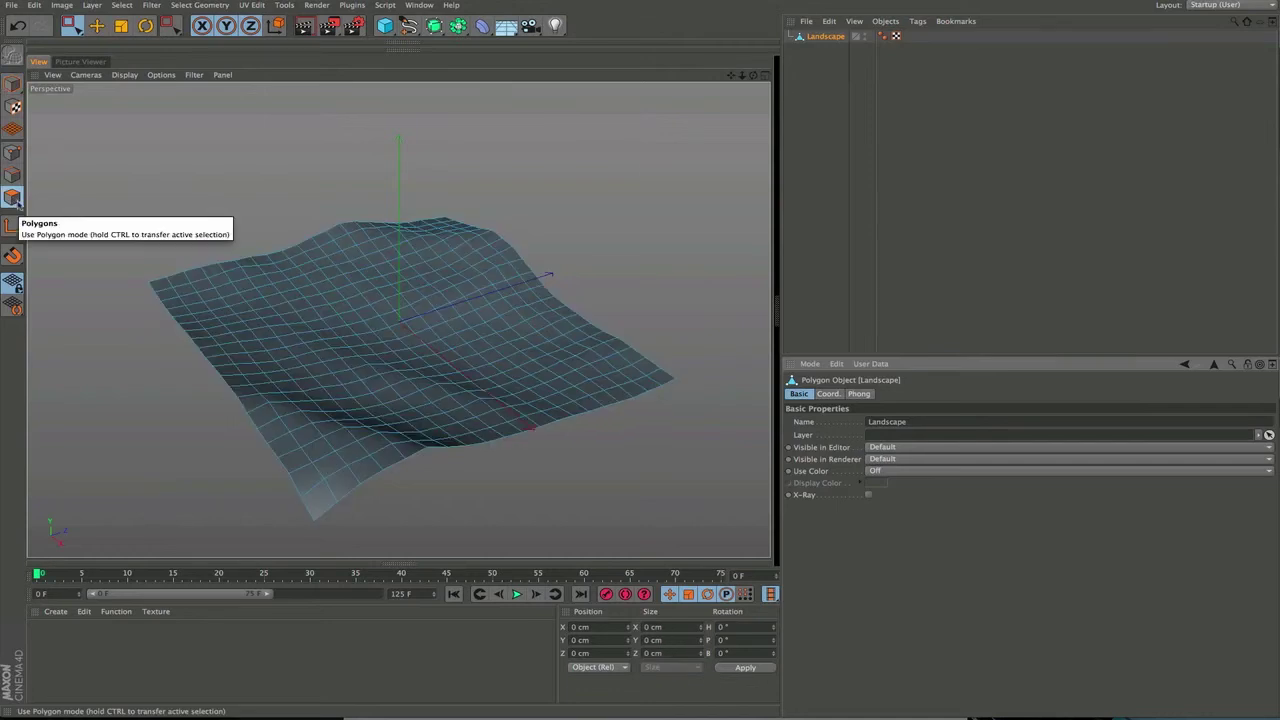
left_click_drag(72, 25, 110, 40)
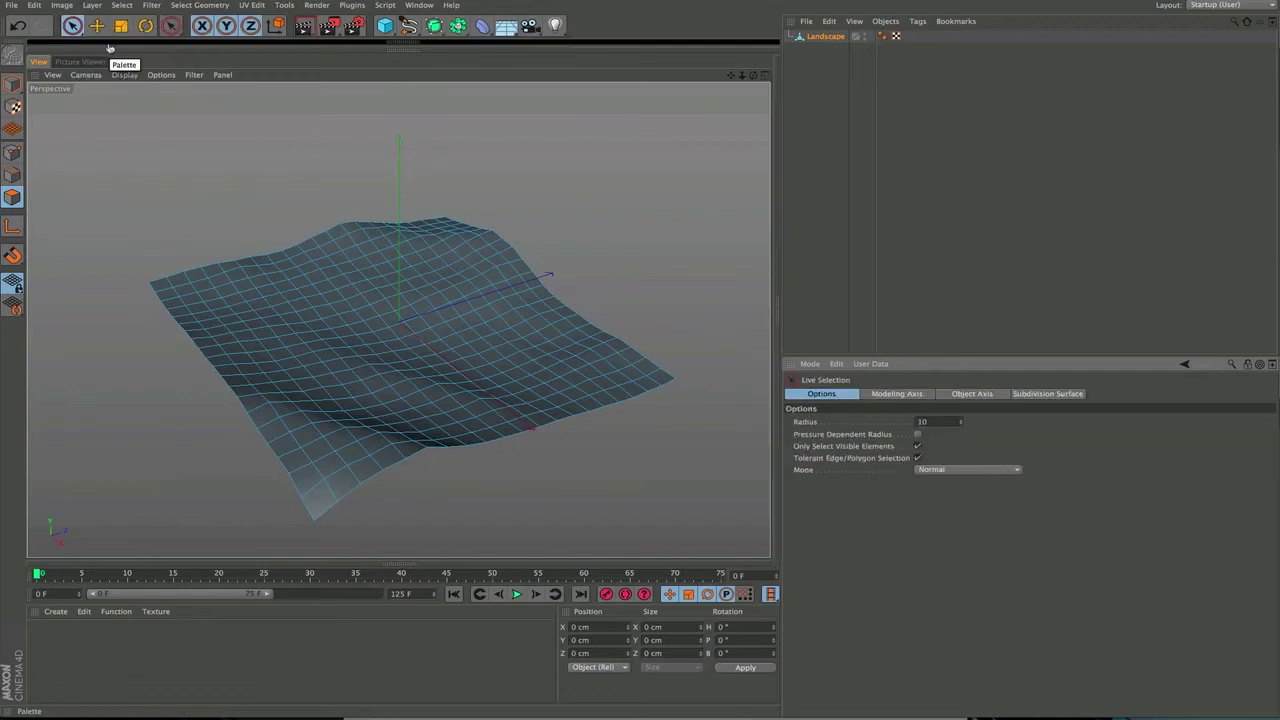
- Select a band of polygons across the landscape's middle and add several separate patches around it
mouse_move(311, 334)
left_mouse_down()
mouse_move(400, 322)
mouse_move(610, 375)
left_mouse_up()
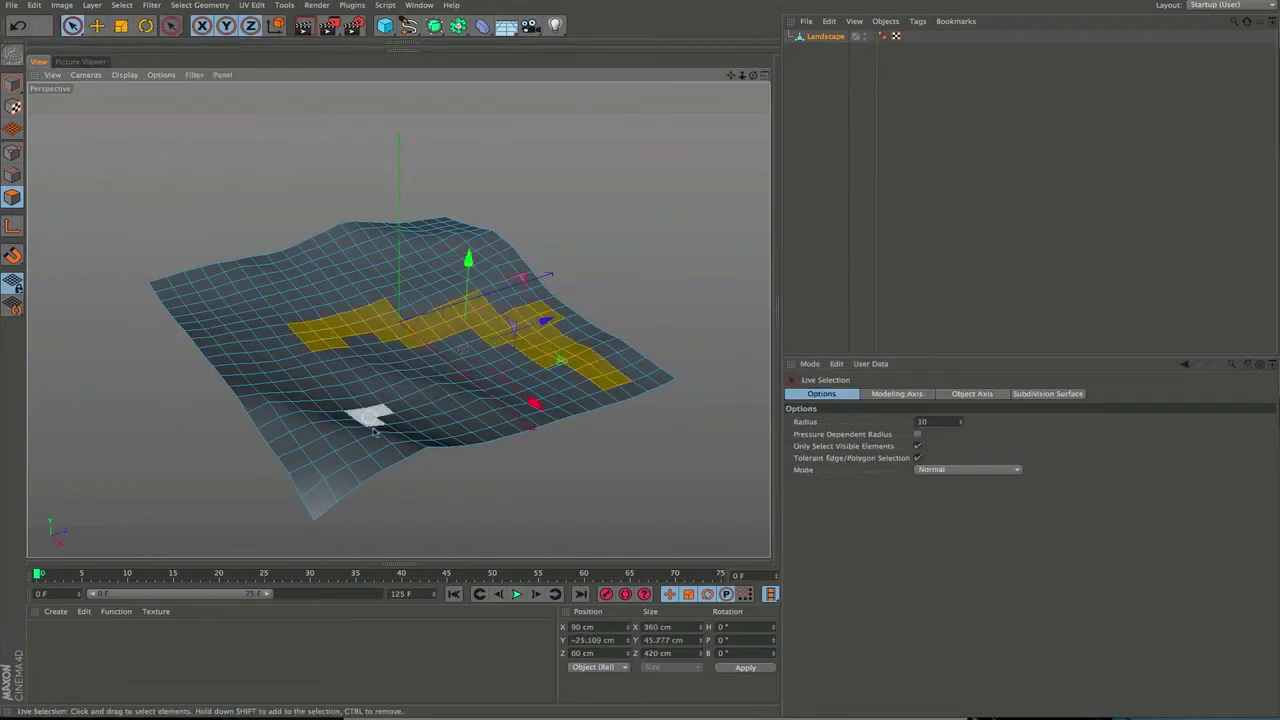
left_click_drag(403, 420, 302, 425, "shift")
left_click(225, 305, "shift")
left_click(327, 265, "shift")
left_click(430, 232, "shift")
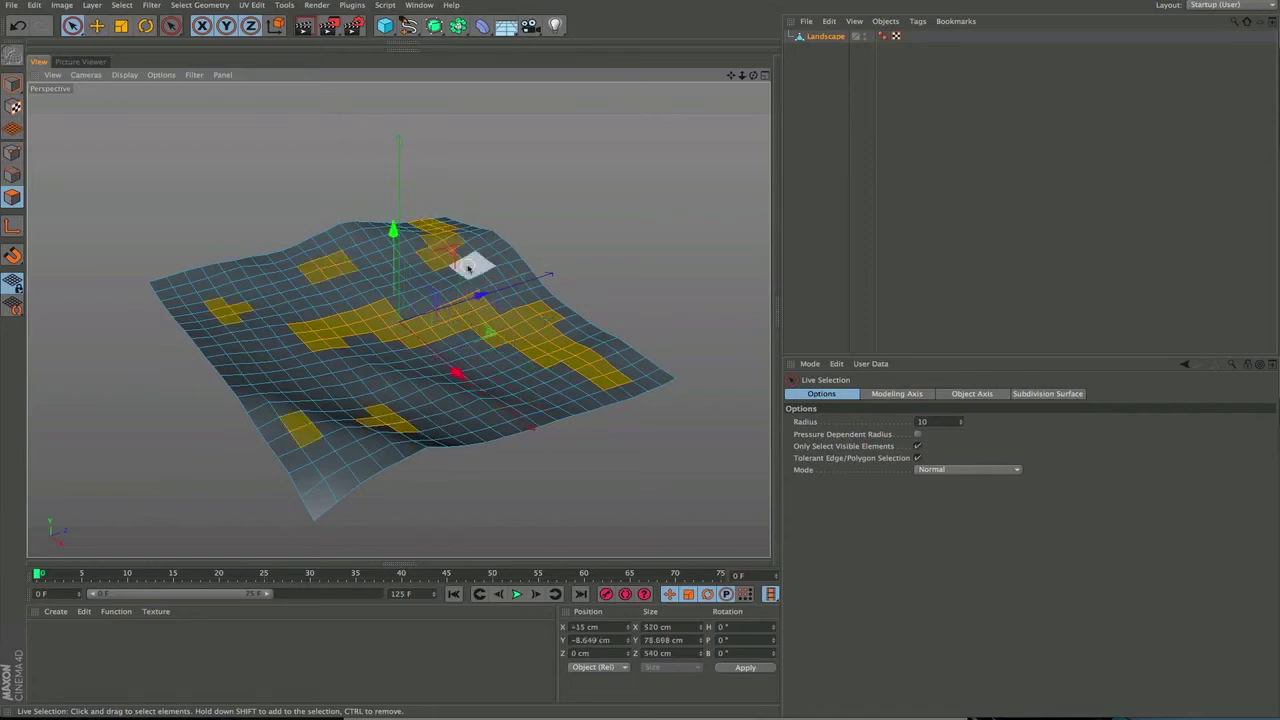
- Enlarge the Live Selection radius to 13 and select a broad area of polygons across the landscape's middle
left_click_drag(403, 326, 420, 289, "alt")
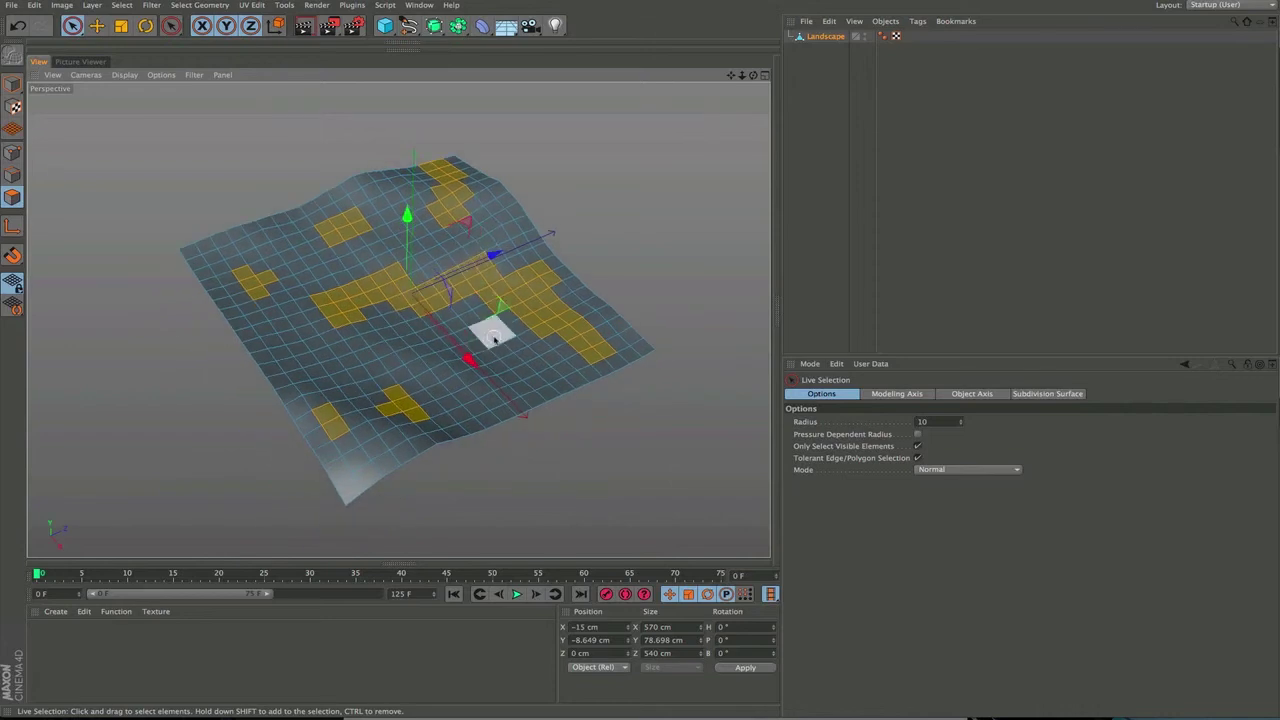
middle_click_drag(491, 339, 514, 325)
mouse_move(517, 318)
left_mouse_down()
mouse_move(430, 290)
mouse_move(250, 316)
left_mouse_up()
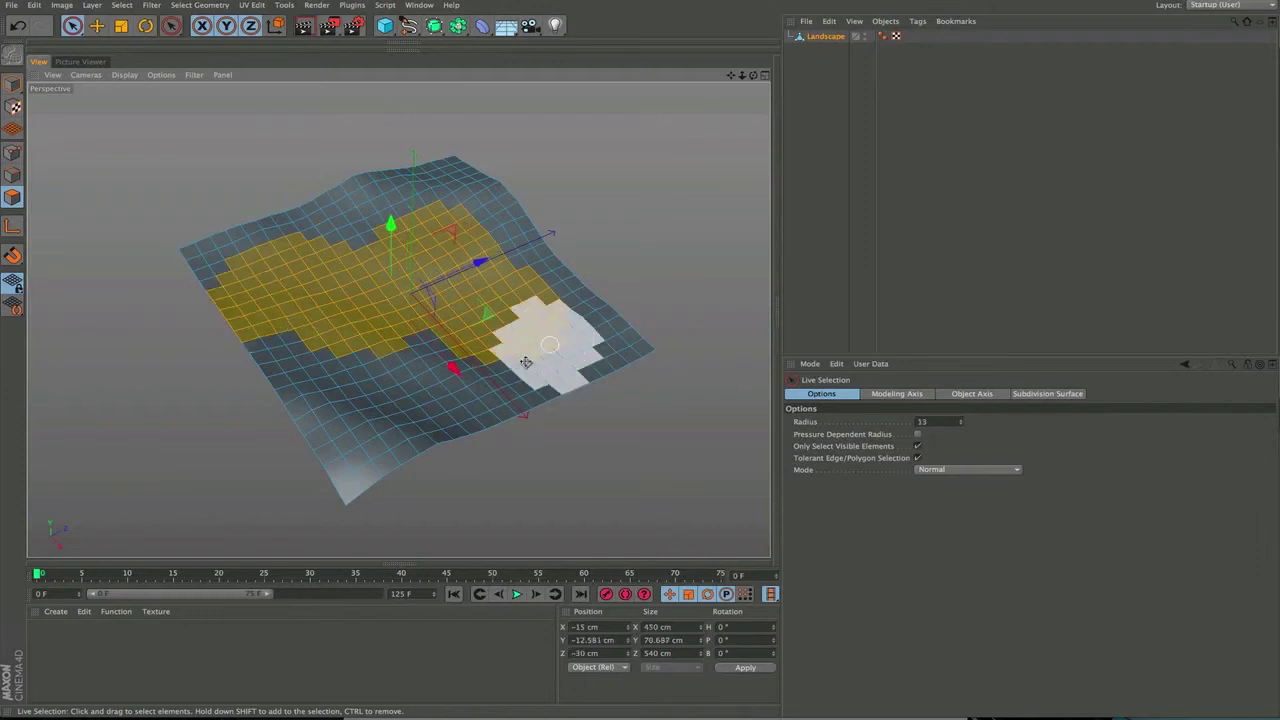
- Set the Live Selection radius to 3, add a few single polygons, and select a winding strip across the landscape instead
middle_click_drag(522, 364, 516, 364)
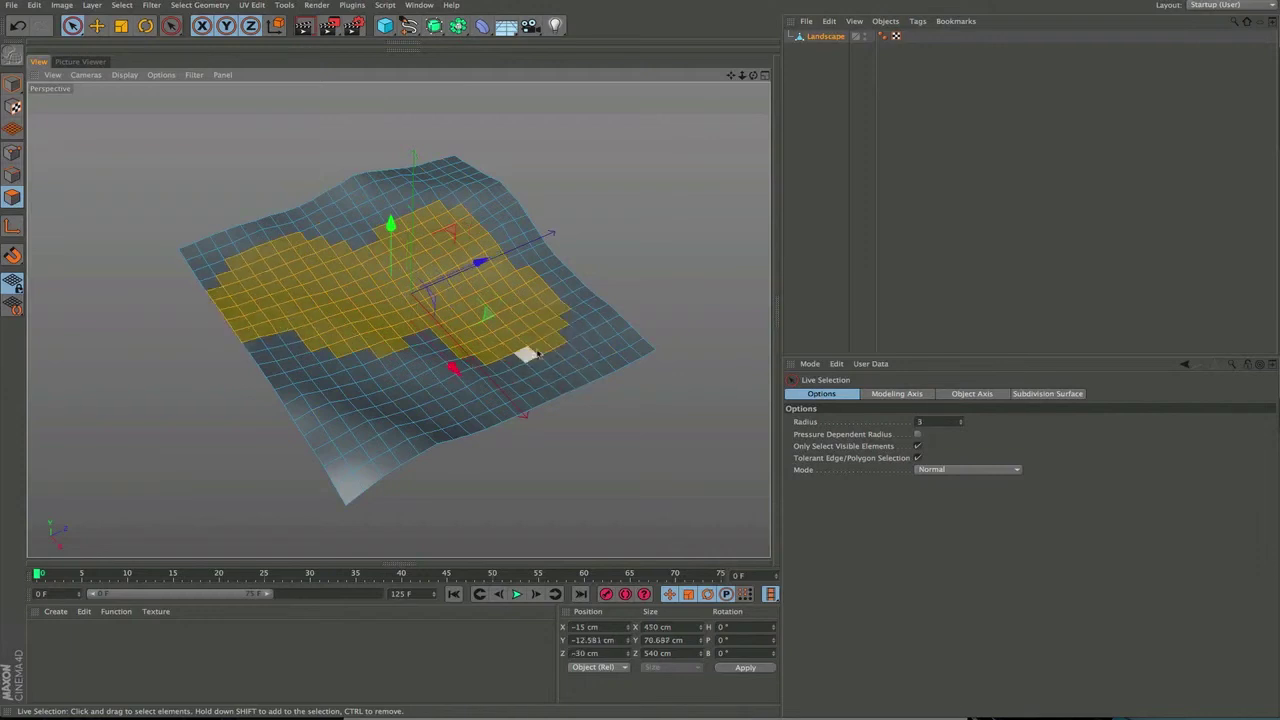
left_click(436, 424, "shift")
left_click(440, 422)
left_click(400, 420)
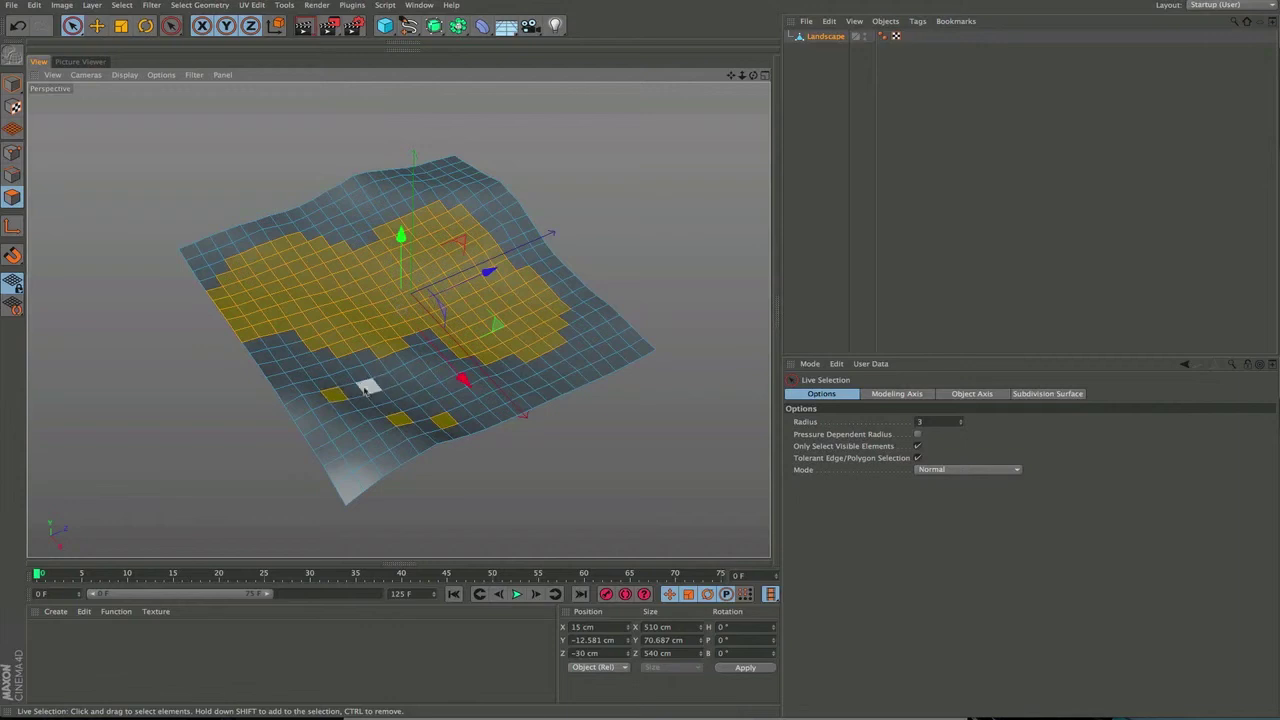
mouse_move(343, 394)
left_mouse_down()
mouse_move(375, 388)
mouse_move(405, 335)
mouse_move(320, 282)
mouse_move(422, 228)
mouse_move(510, 252)
left_mouse_up()
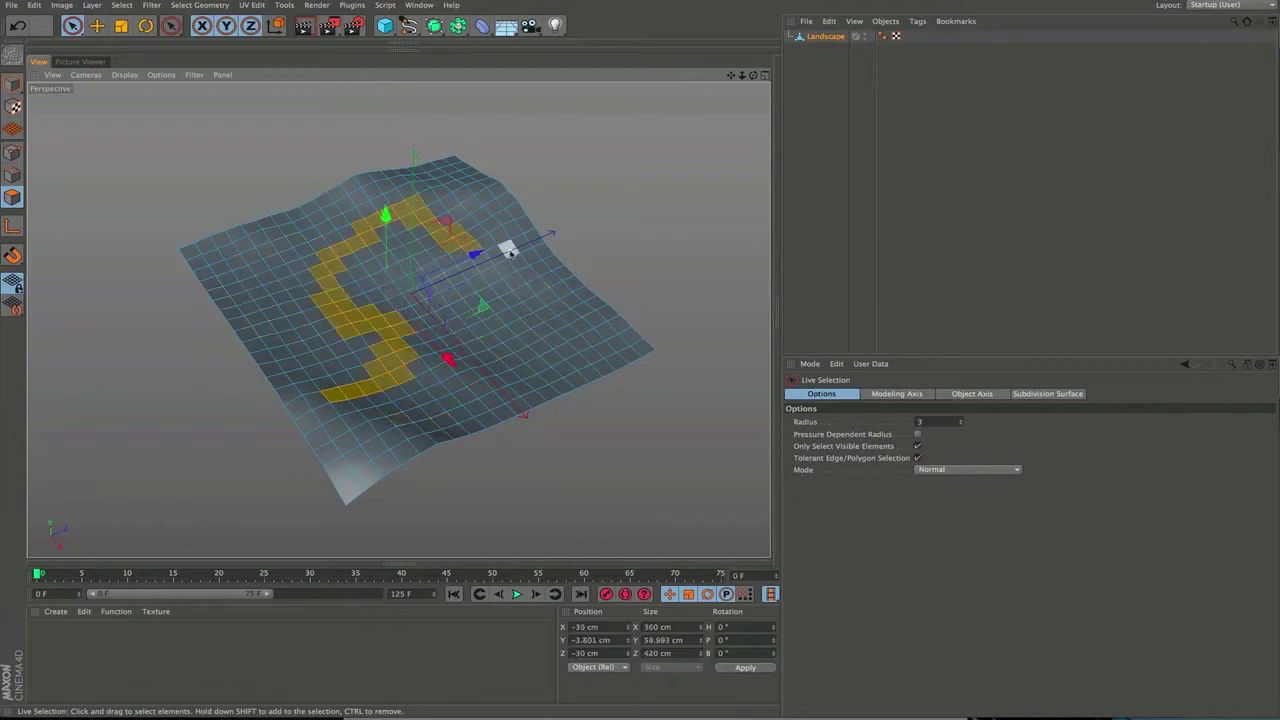
- Detach the Chestnuts plugin commands as a floating palette beside the landscape and clear the polygon selection
left_click(362, 8)
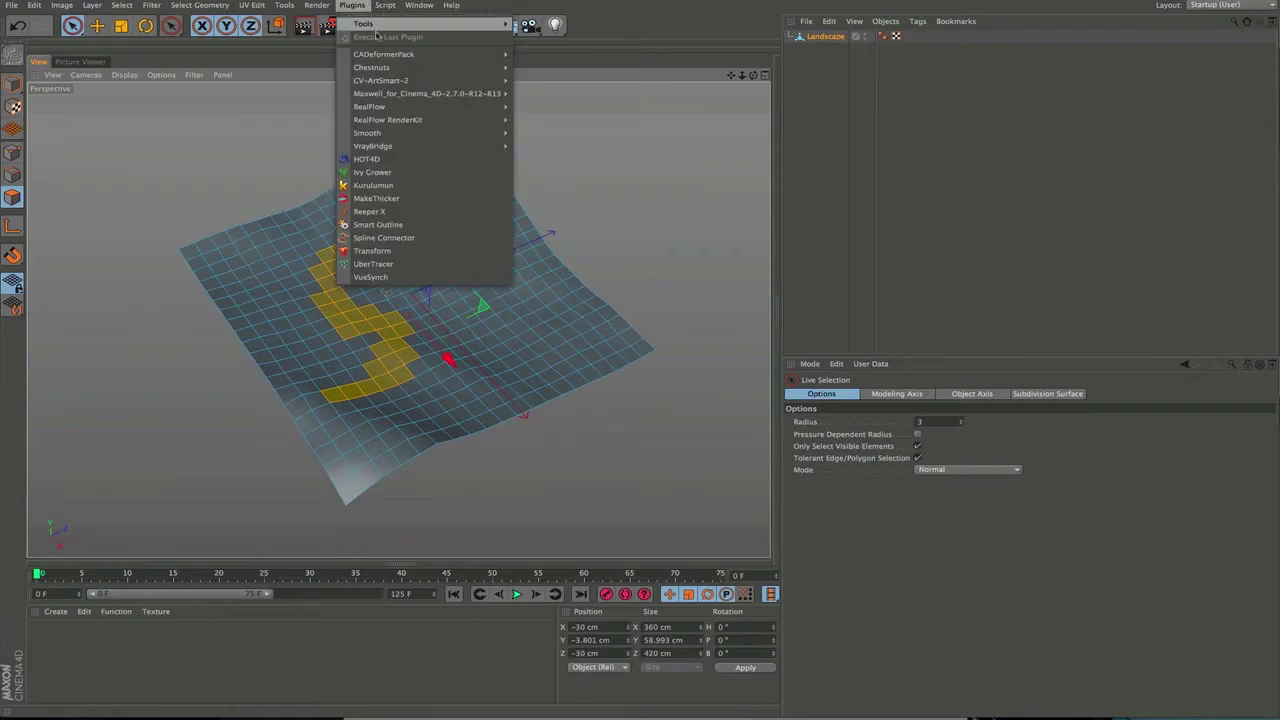
mouse_move(385, 68)
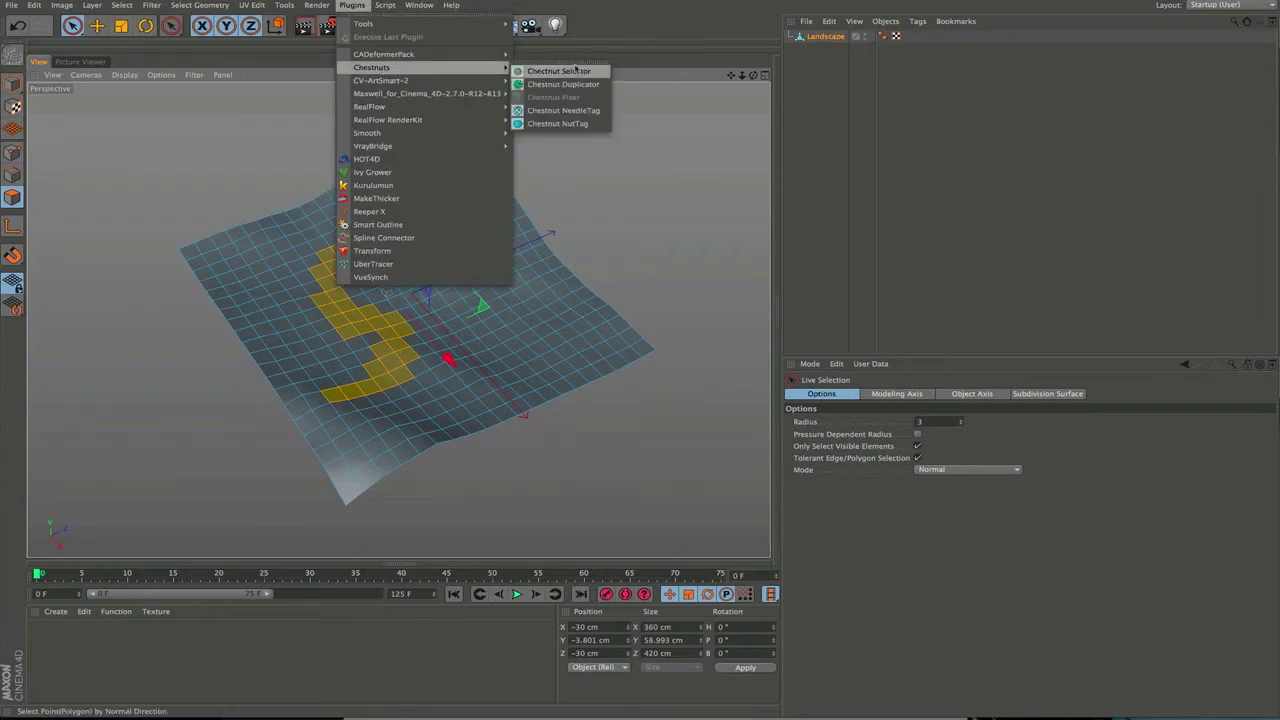
left_click(577, 64)
left_click_drag(580, 55, 652, 57)
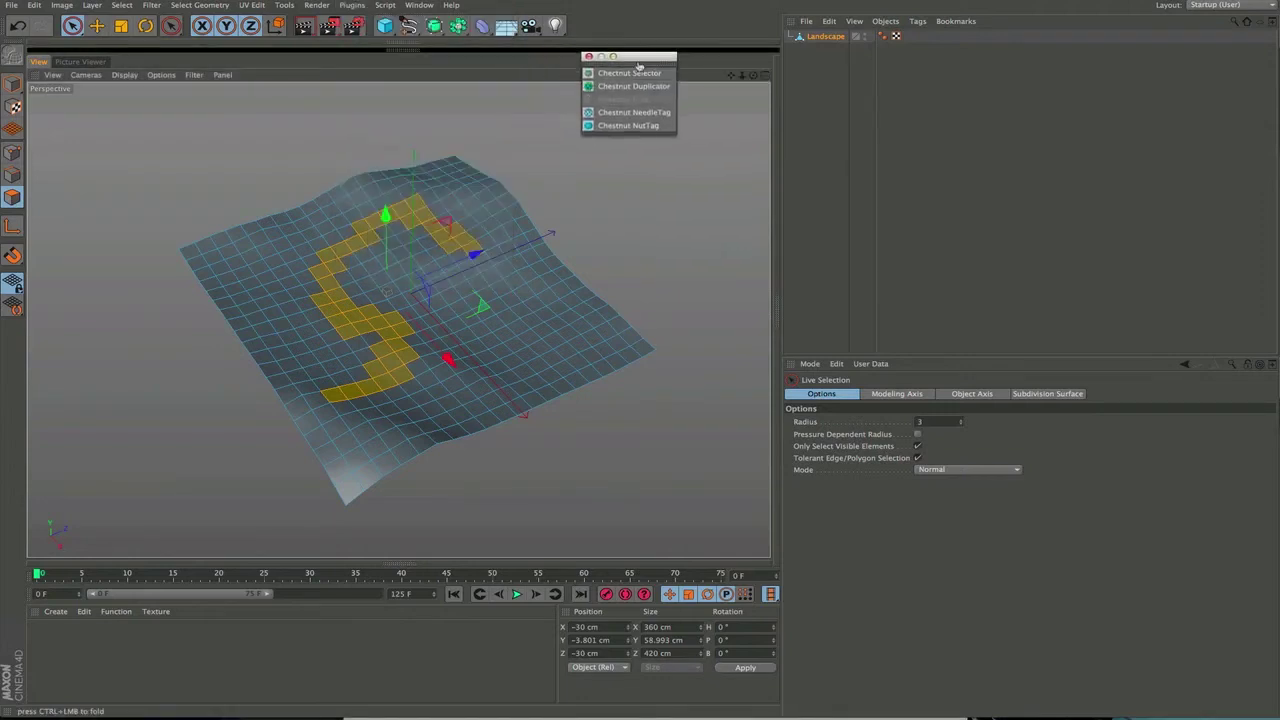
left_click(554, 158)
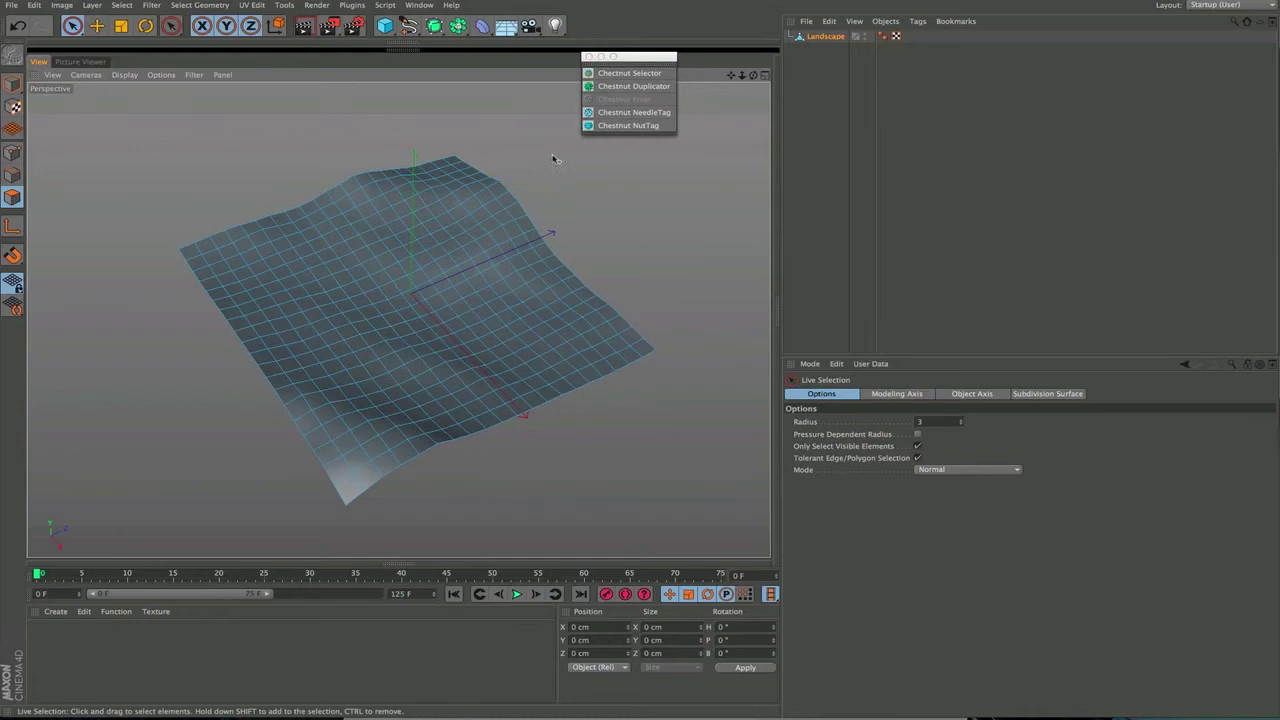
- Open Chestnut Selector, set its Select Mode to Polygons and the random selection Rate to 46%
left_click(650, 75)
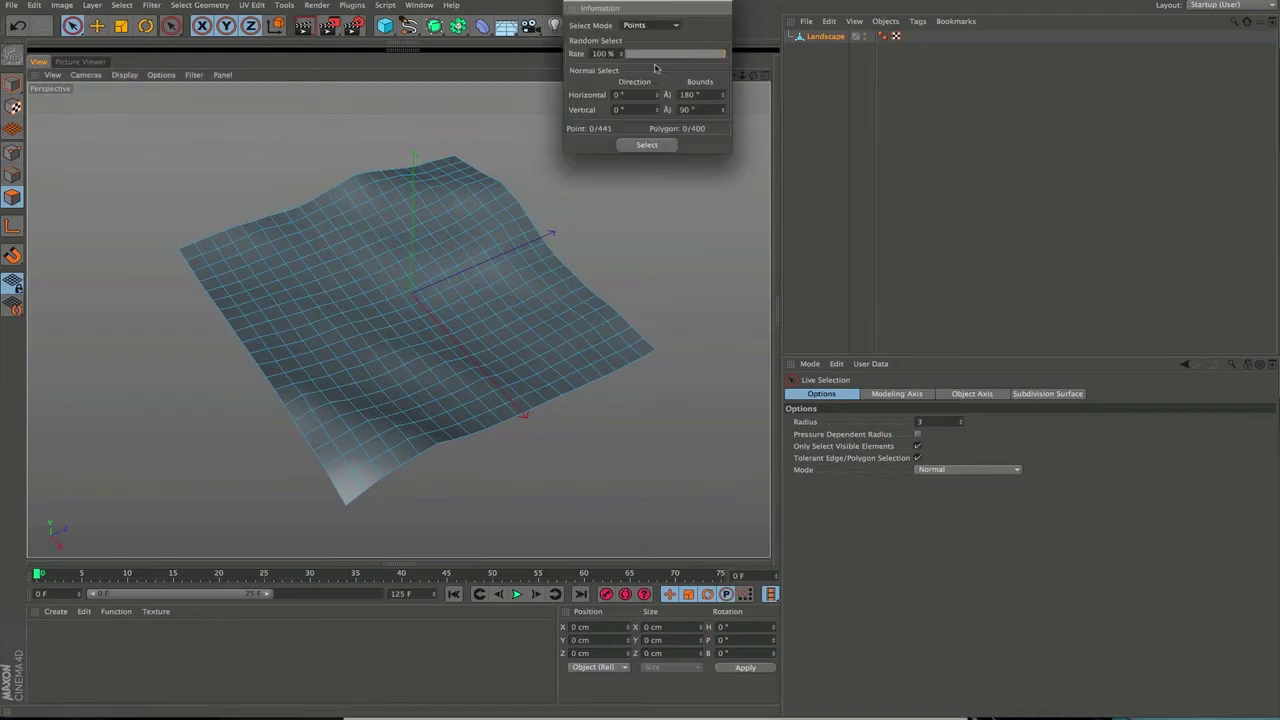
left_click(670, 29)
left_click(672, 52)
left_click(670, 55)
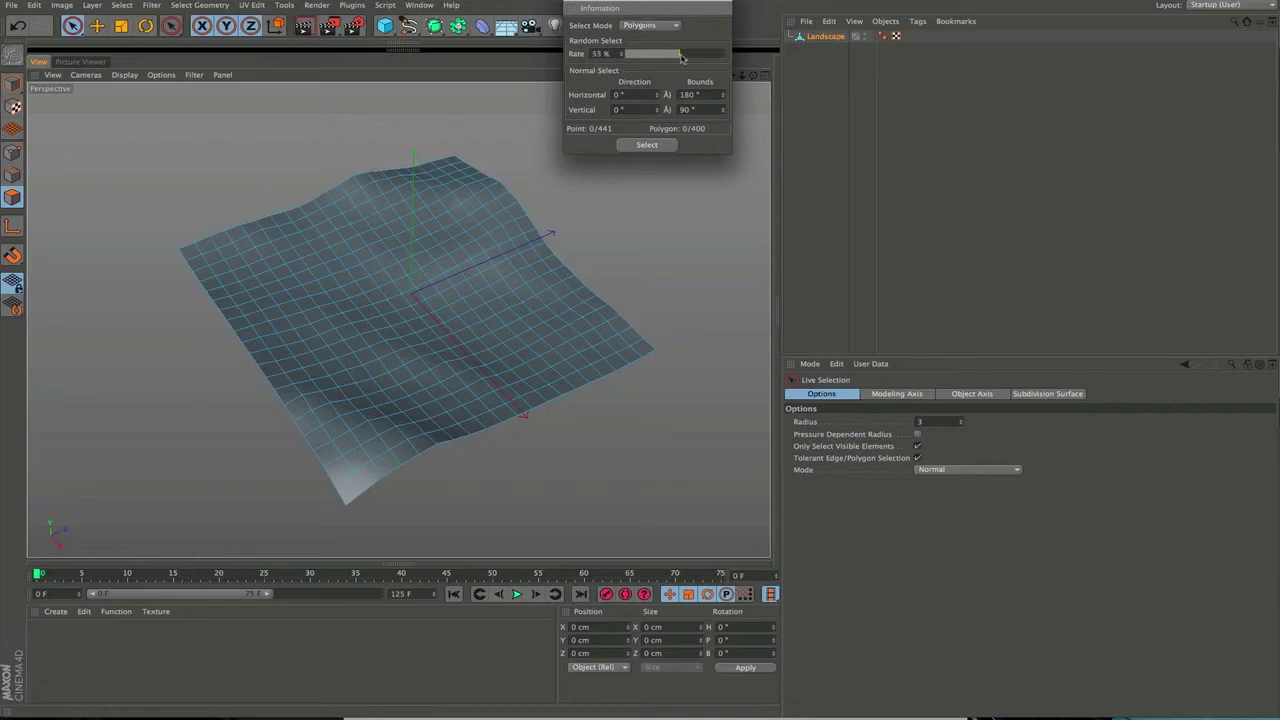
left_click(672, 55)
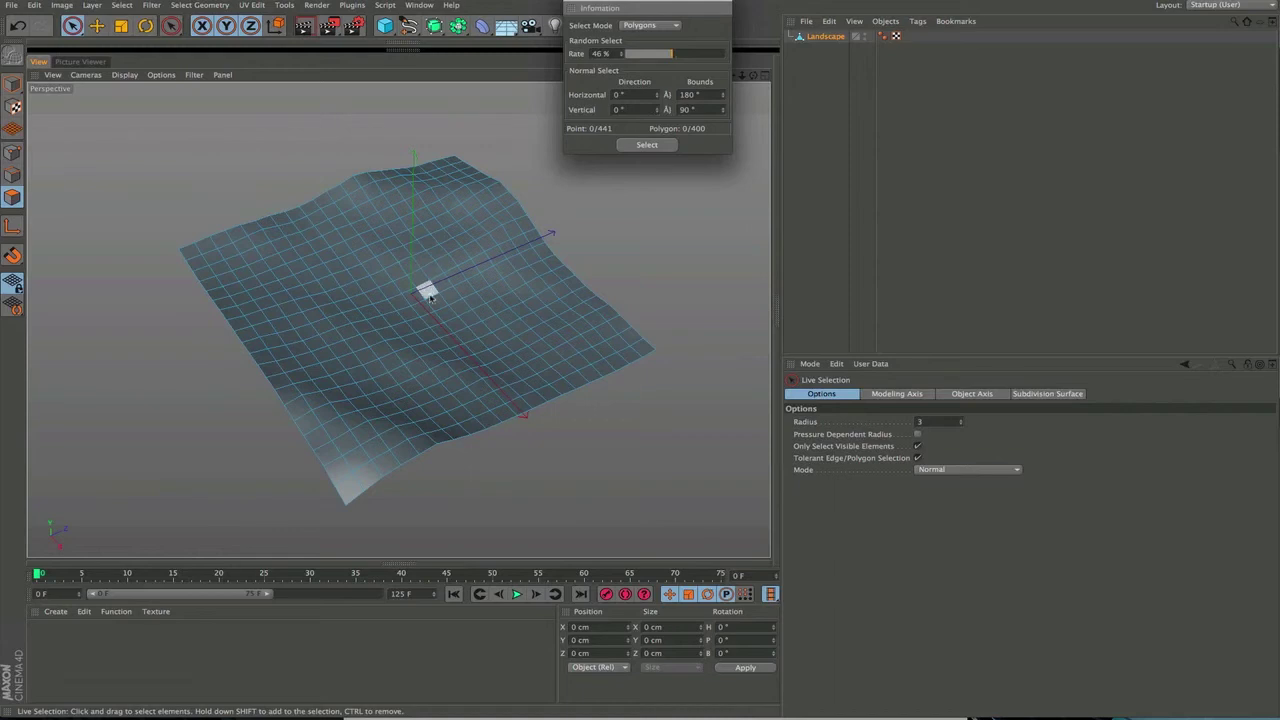
scroll(400, 300, "up", 6)
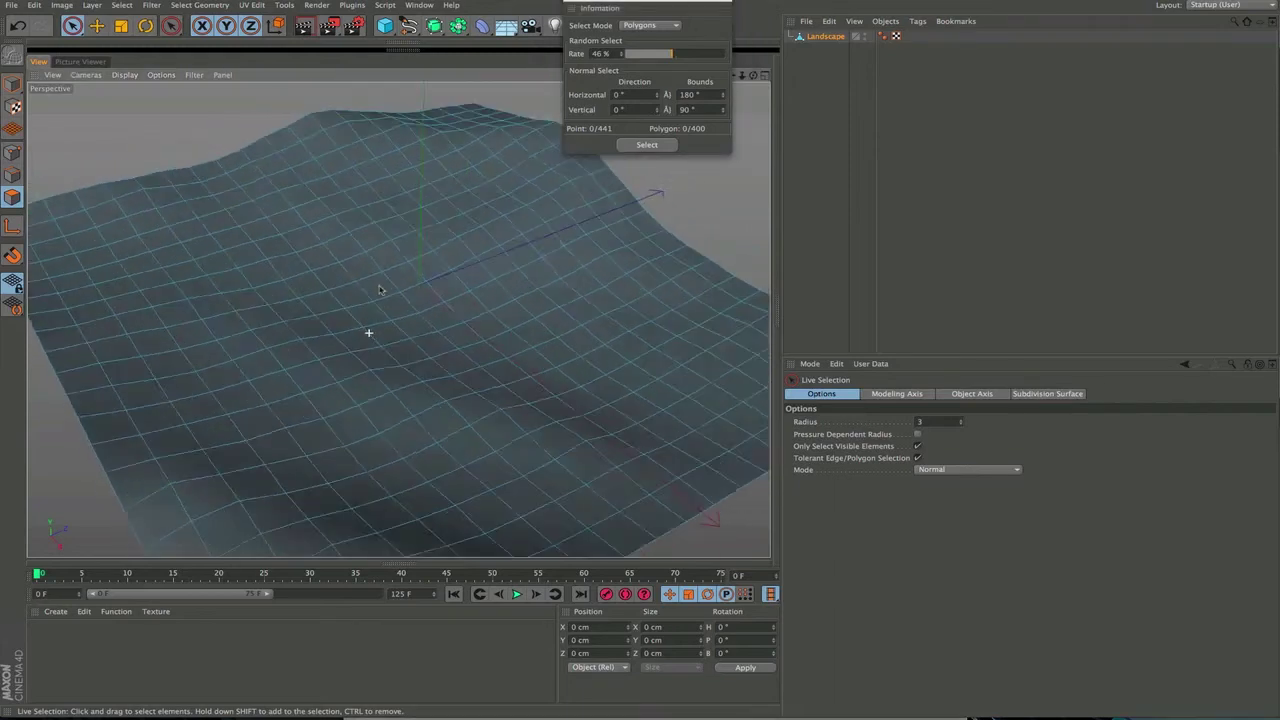
left_click_drag(380, 289, 388, 226, "alt")
right_click_drag(363, 283, 460, 262, "alt")
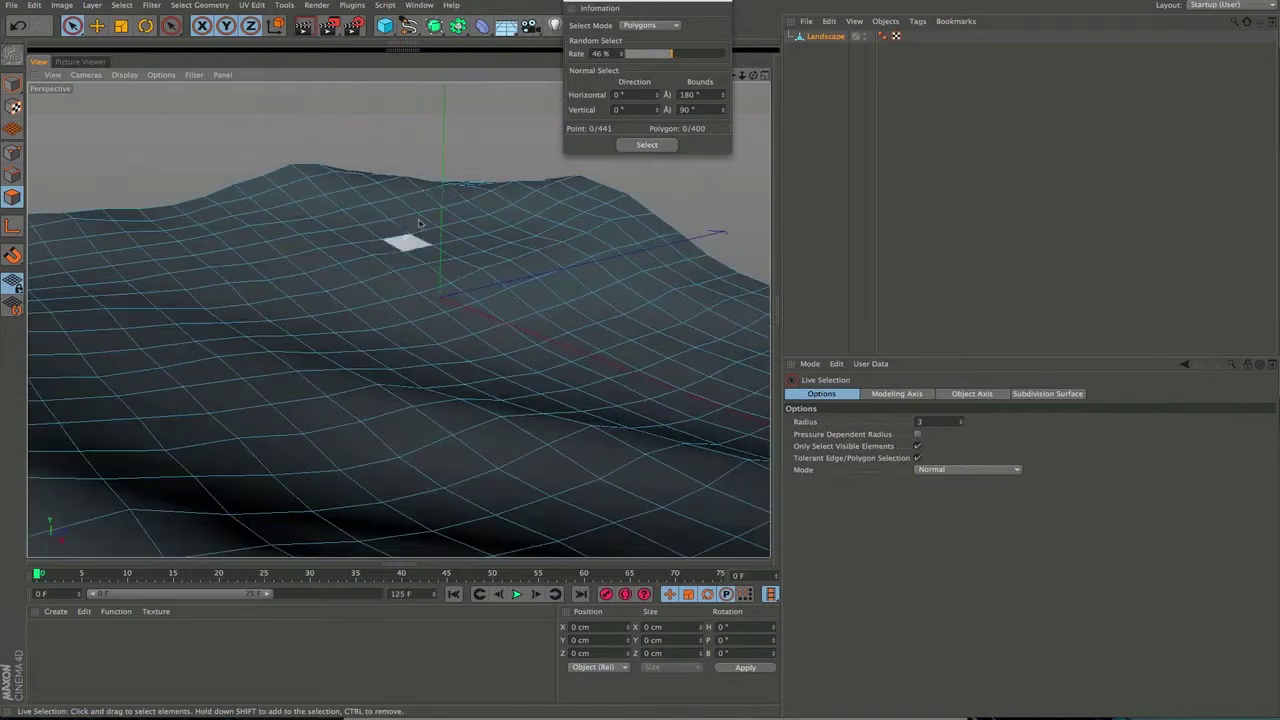
- Turn on the display of polygon normals in the perspective view
left_click_drag(443, 200, 374, 268, "alt")
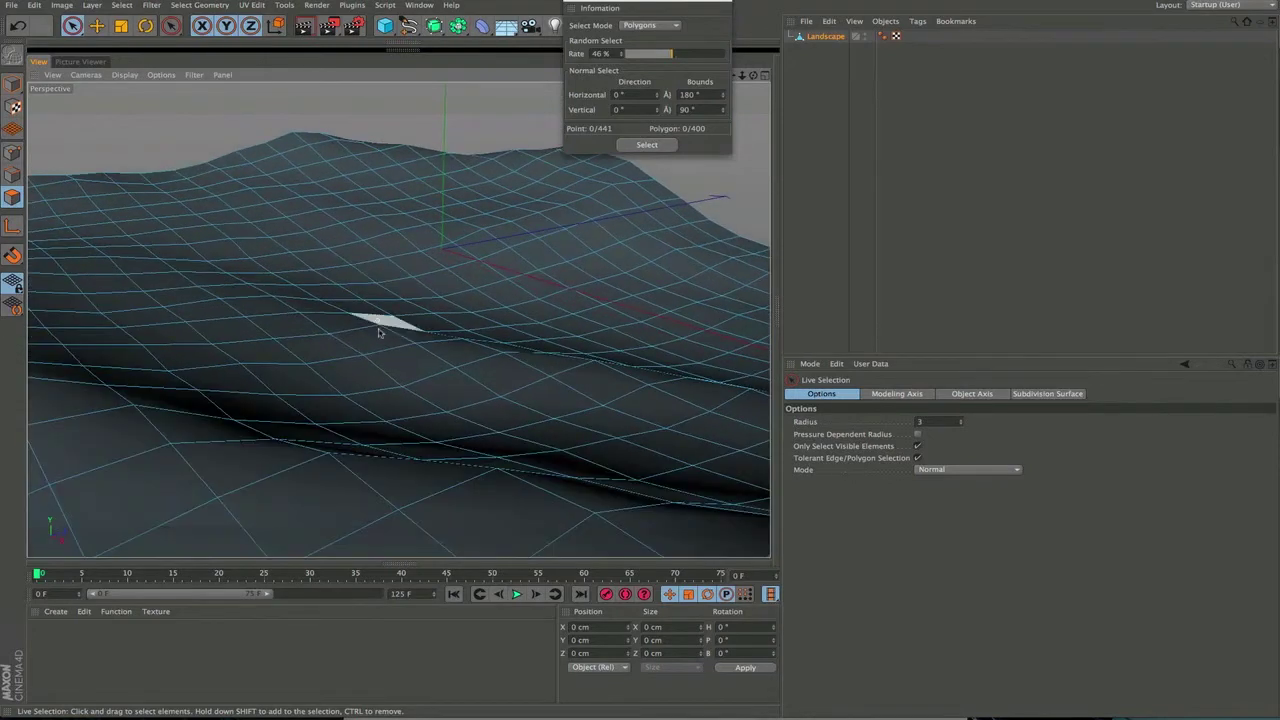
left_click(194, 75)
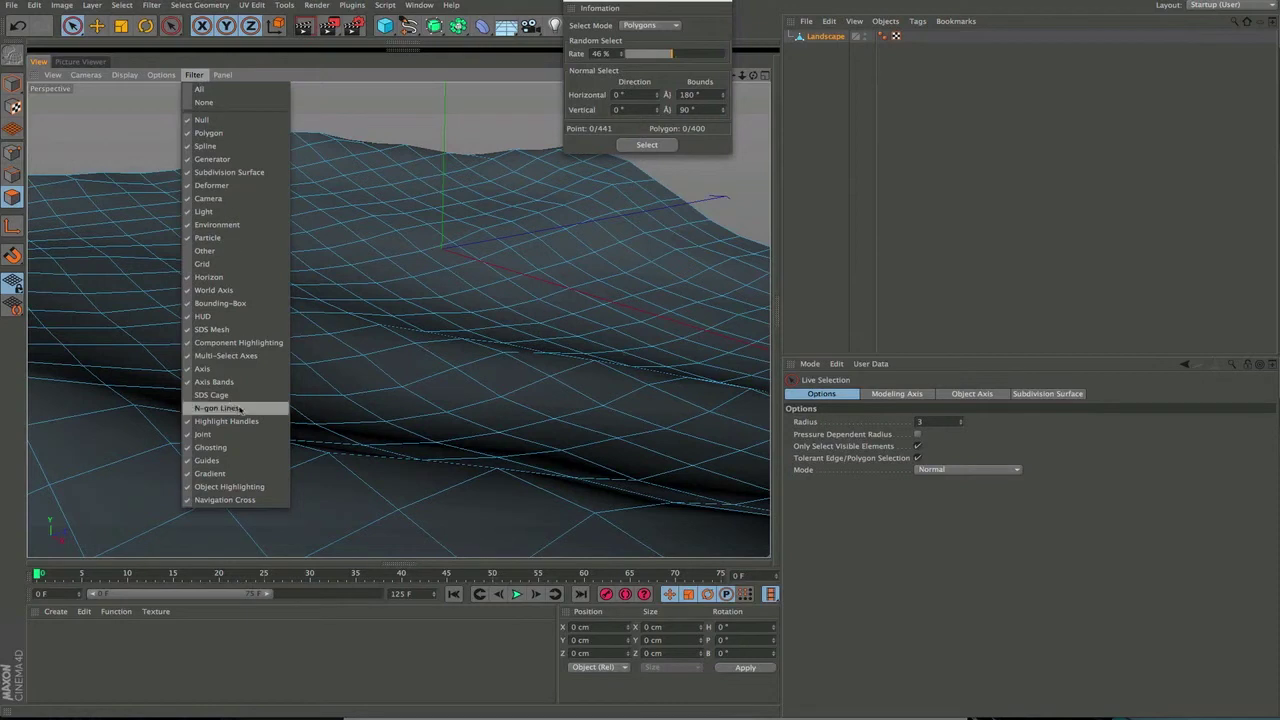
left_click(255, 388)
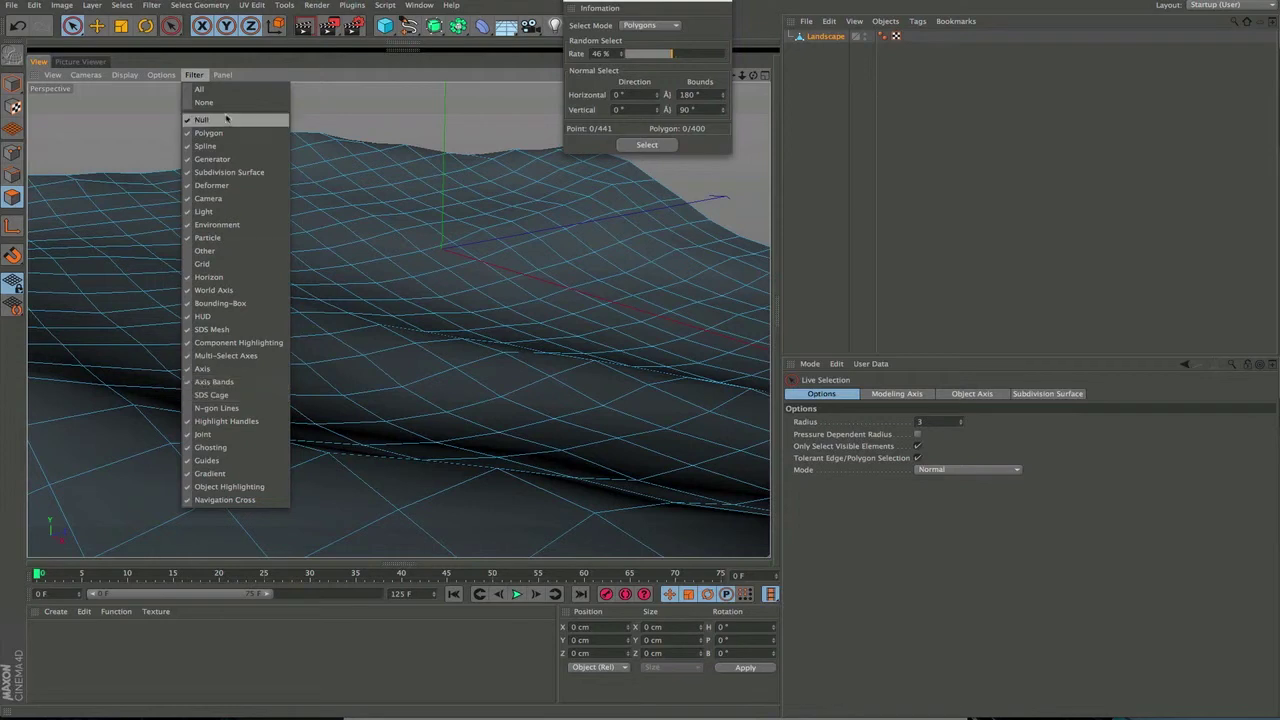
left_click(162, 75)
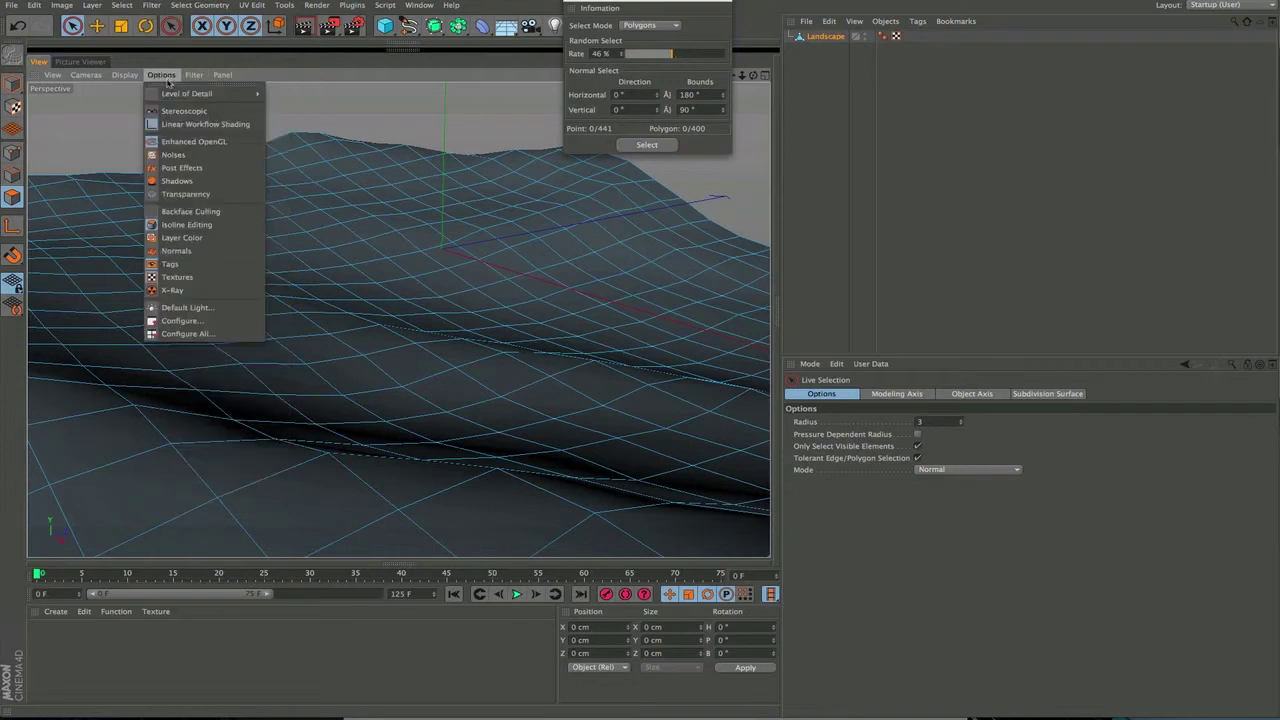
left_click(197, 257)
- Select a single polygon in the landscape's foreground and examine the direction of its normal up close
left_click(407, 364)
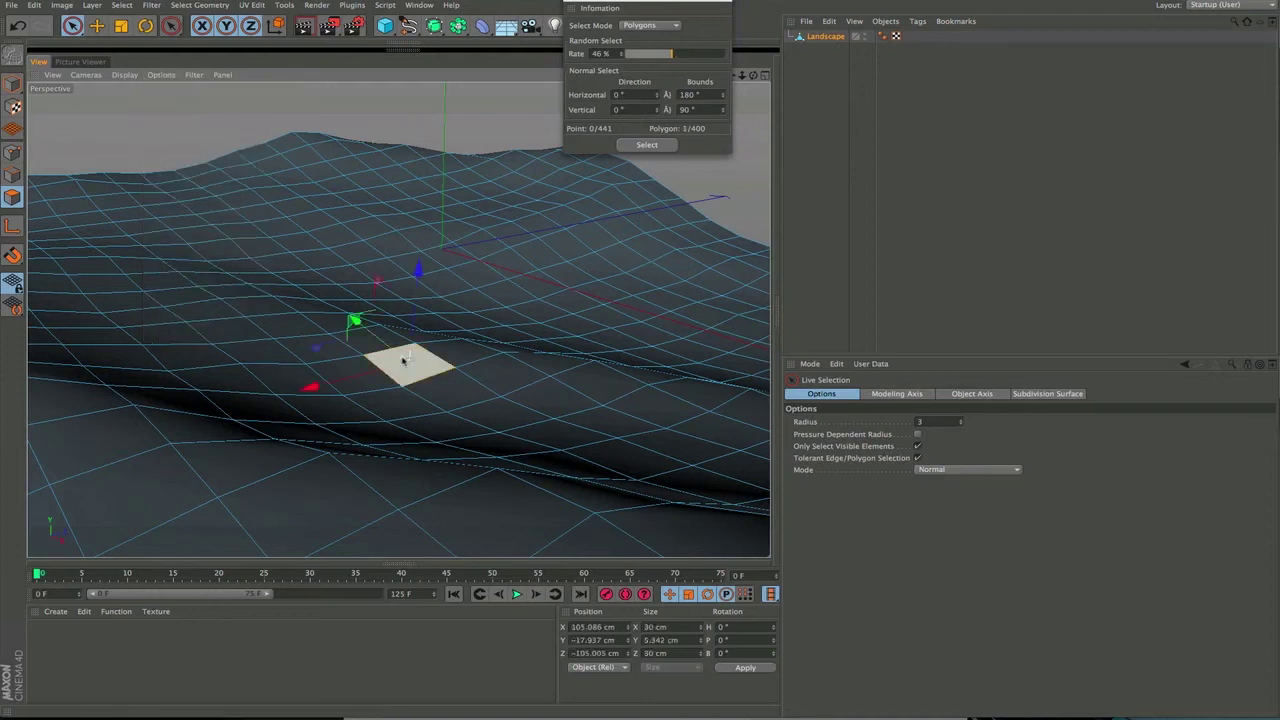
scroll(400, 357, "up", 5)
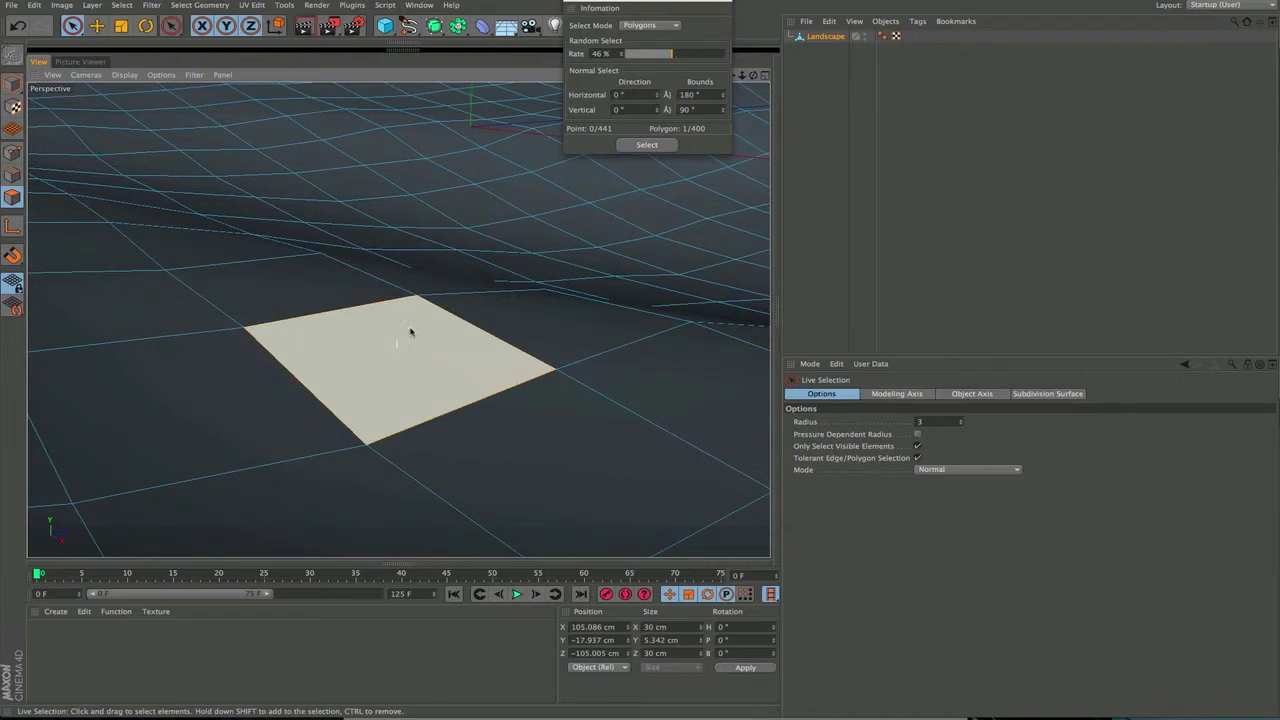
left_click(560, 316)
left_click(675, 383)
left_click(543, 459)
left_click(389, 347)
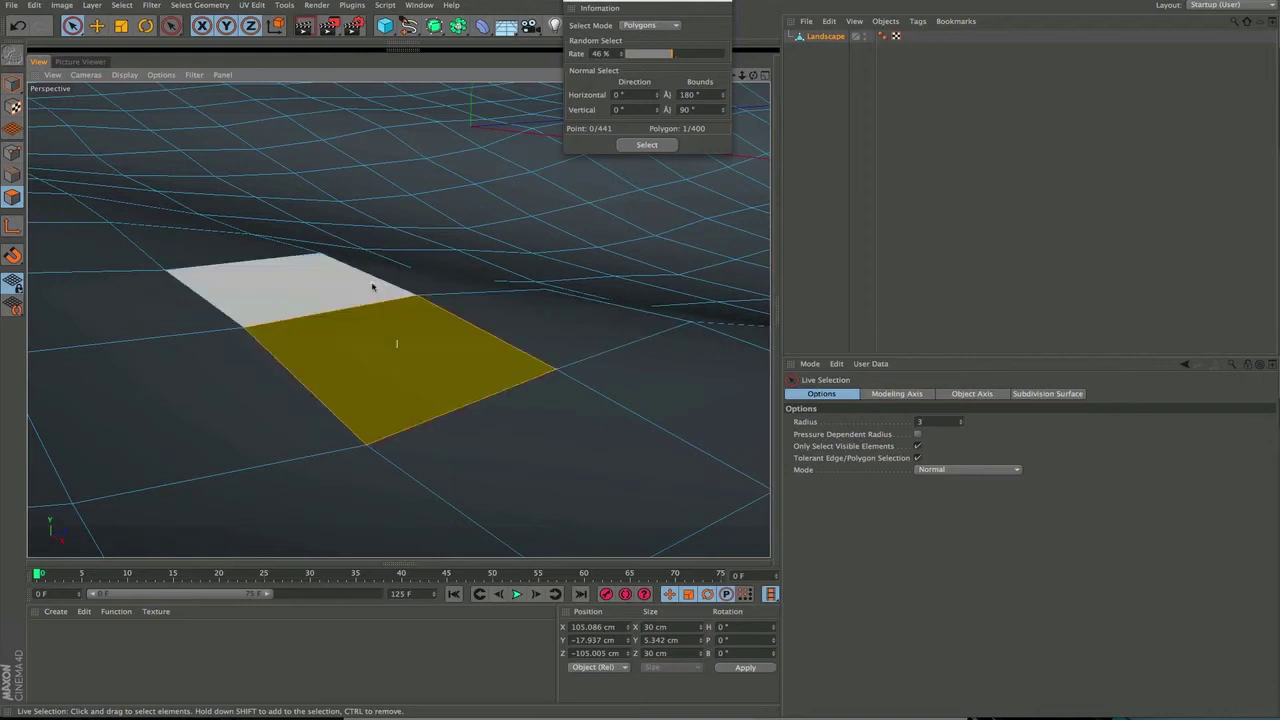
- Try reversing the selected polygon's normal, inspect it from beneath the landscape, and undo the reversal
right_click_drag(448, 334, 352, 406, "alt")
right_click_drag(457, 329, 394, 391, "alt")
middle_click_drag(437, 356, 418, 330, "alt")
right_click_drag(432, 316, 500, 263, "alt")
right_click(432, 323)
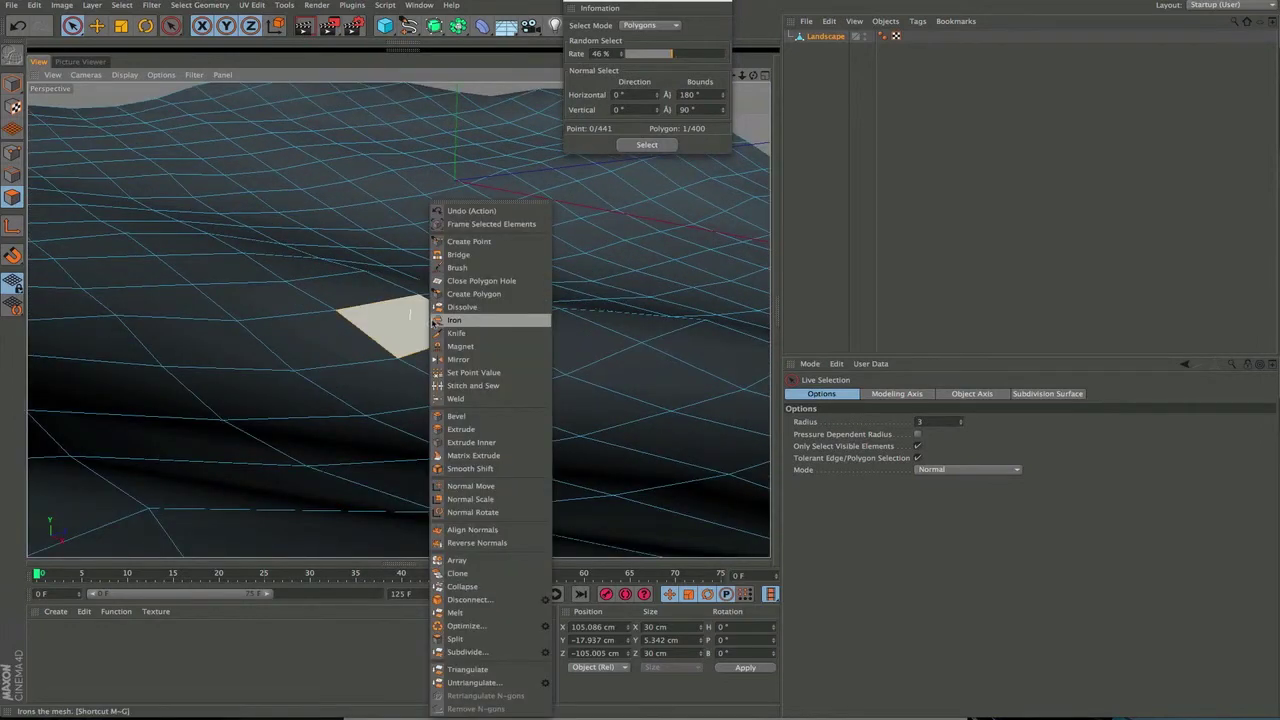
left_click(494, 543)
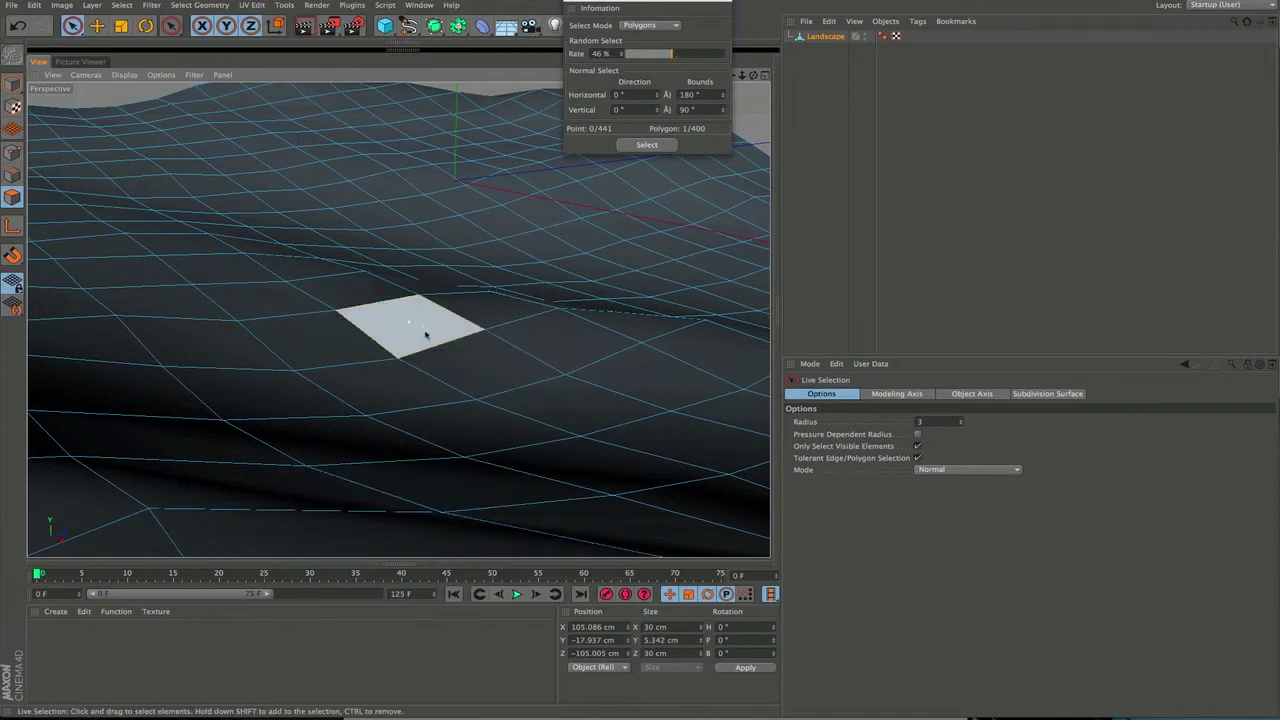
left_click_drag(409, 343, 467, 214, "alt")
key("super+z")
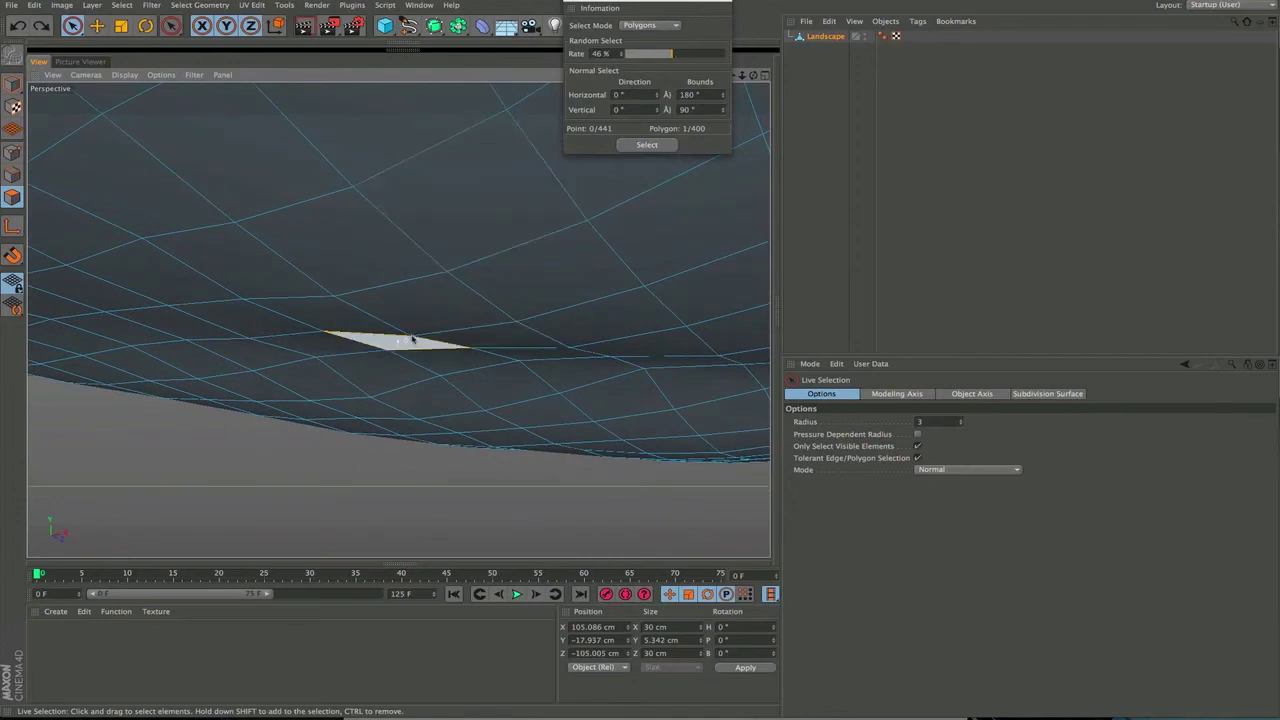
- Clear the single-polygon selection and run the Chestnut random selection twice at the 46% rate over the whole landscape
left_click_drag(432, 336, 467, 406, "alt")
right_click_drag(468, 406, 399, 359, "alt")
left_click_drag(452, 354, 434, 318, "alt")
left_click(622, 216)
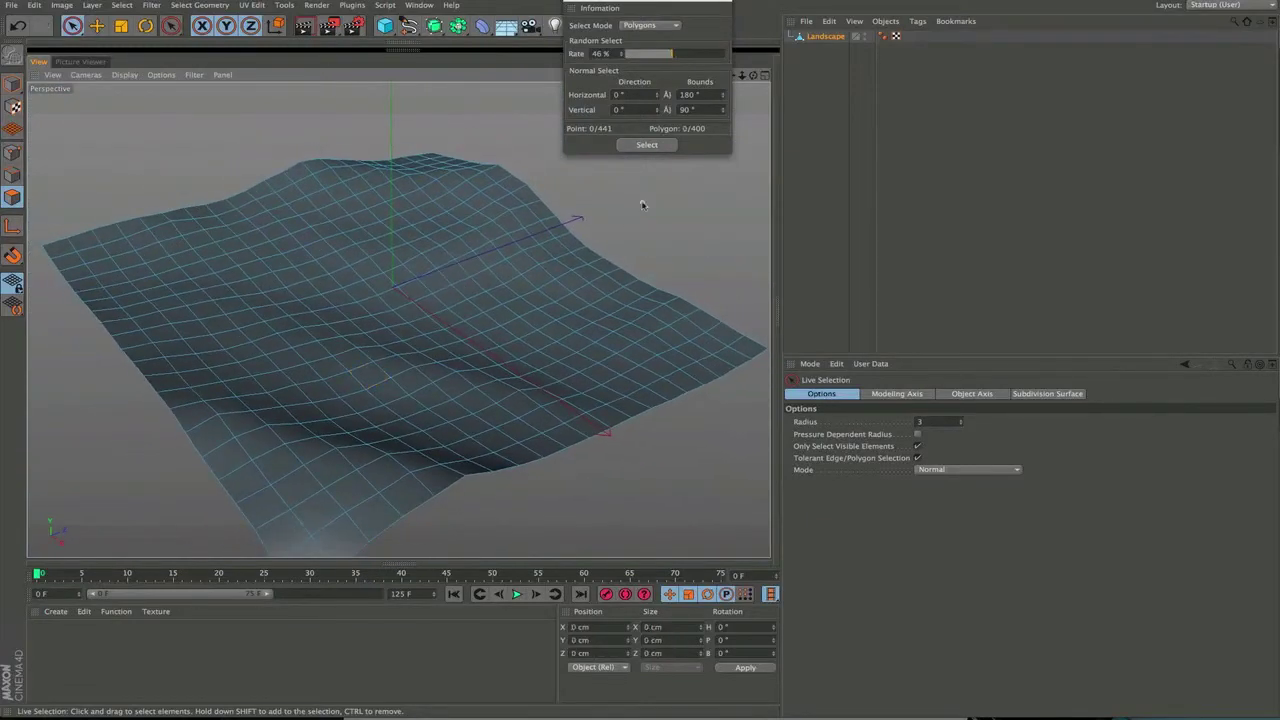
left_click(664, 147)
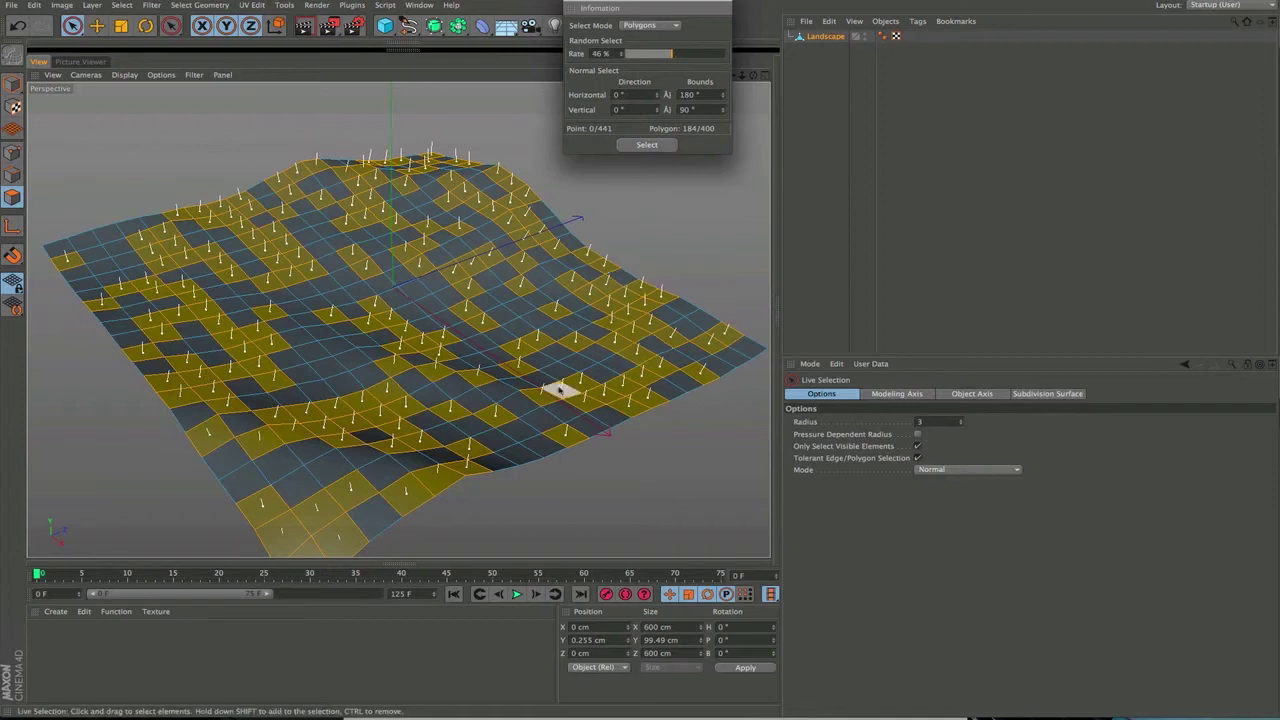
left_click(660, 145)
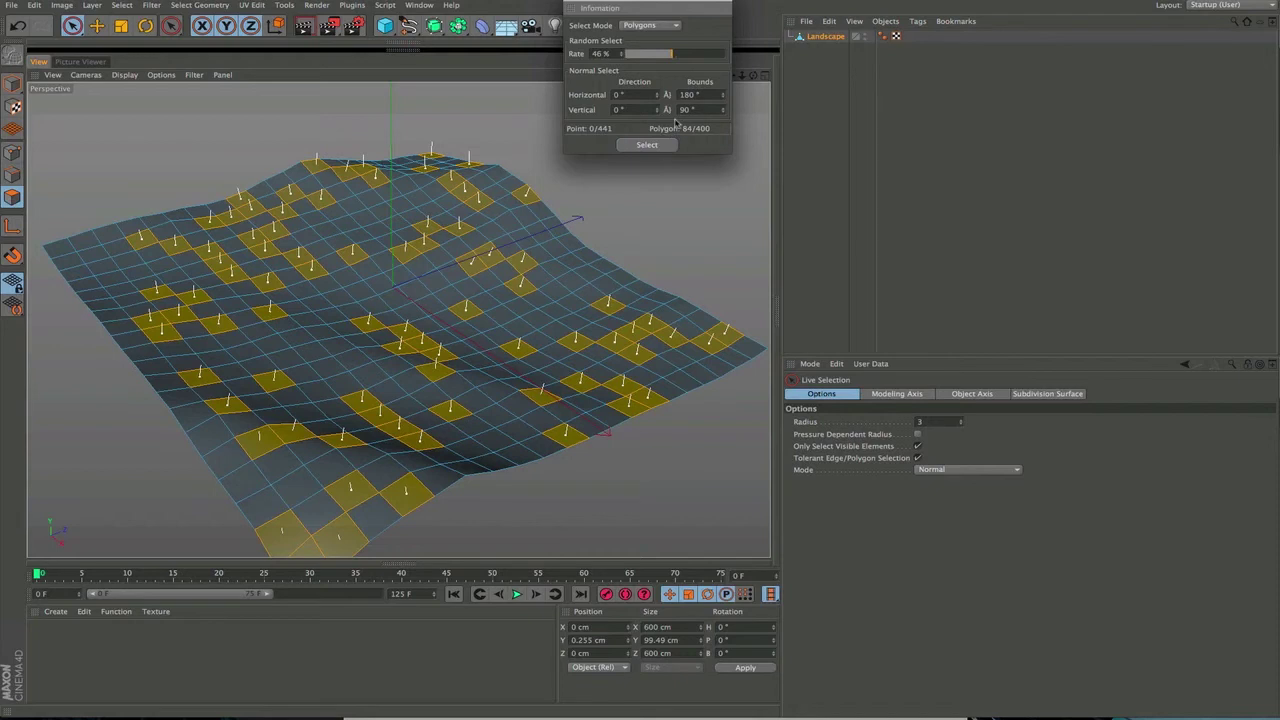
- Clear the selection, lower the random selection Rate to 18%, and run the random selection twice
left_click(659, 218)
left_click_drag(652, 55, 645, 55)
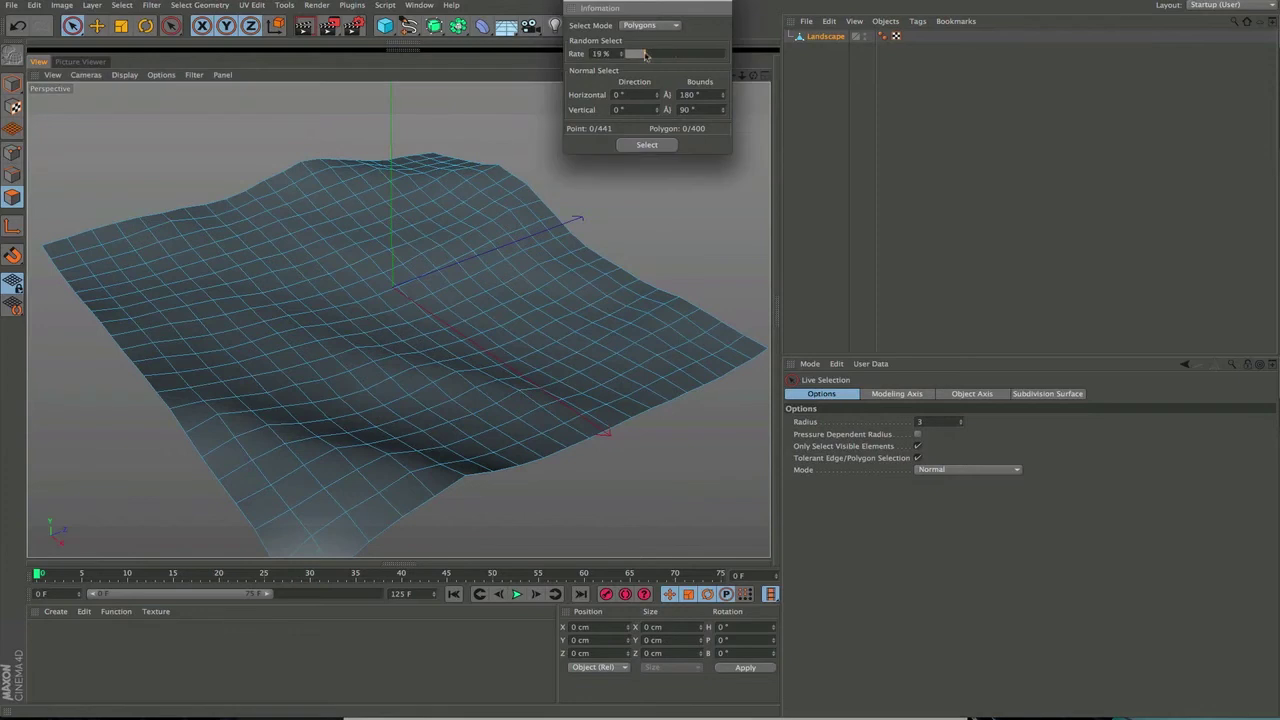
left_click(670, 147)
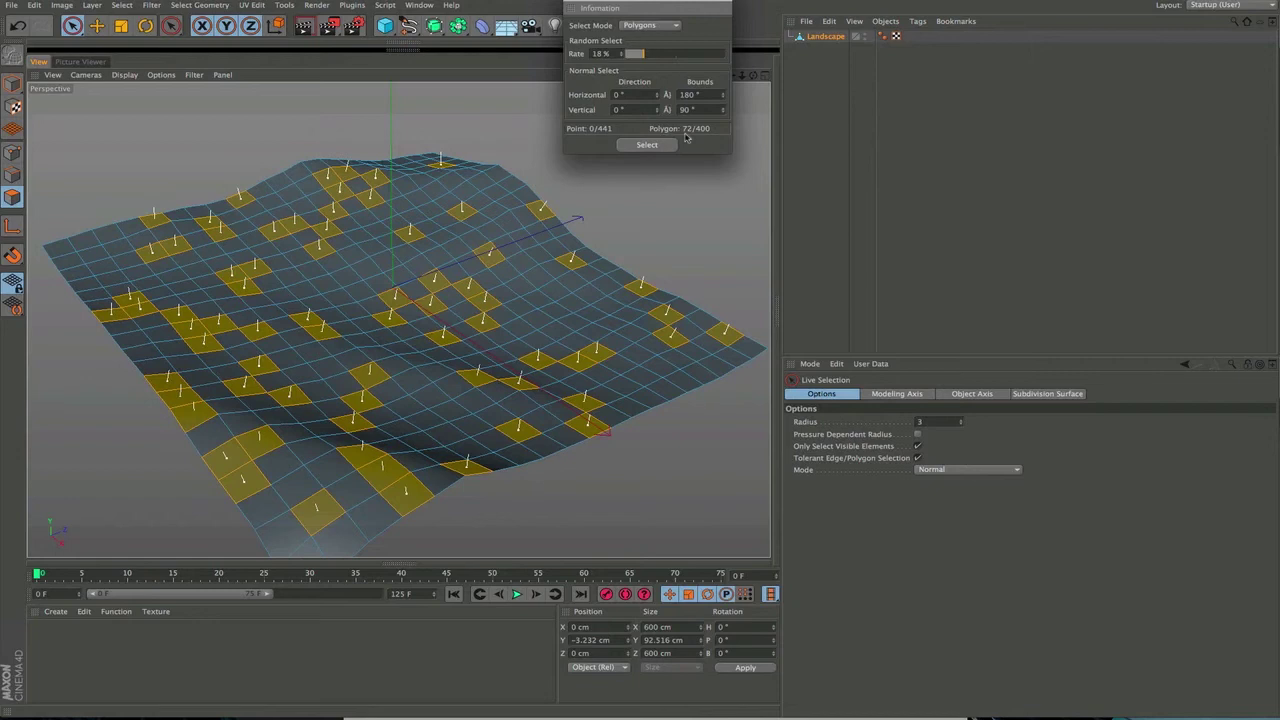
left_click(672, 145)
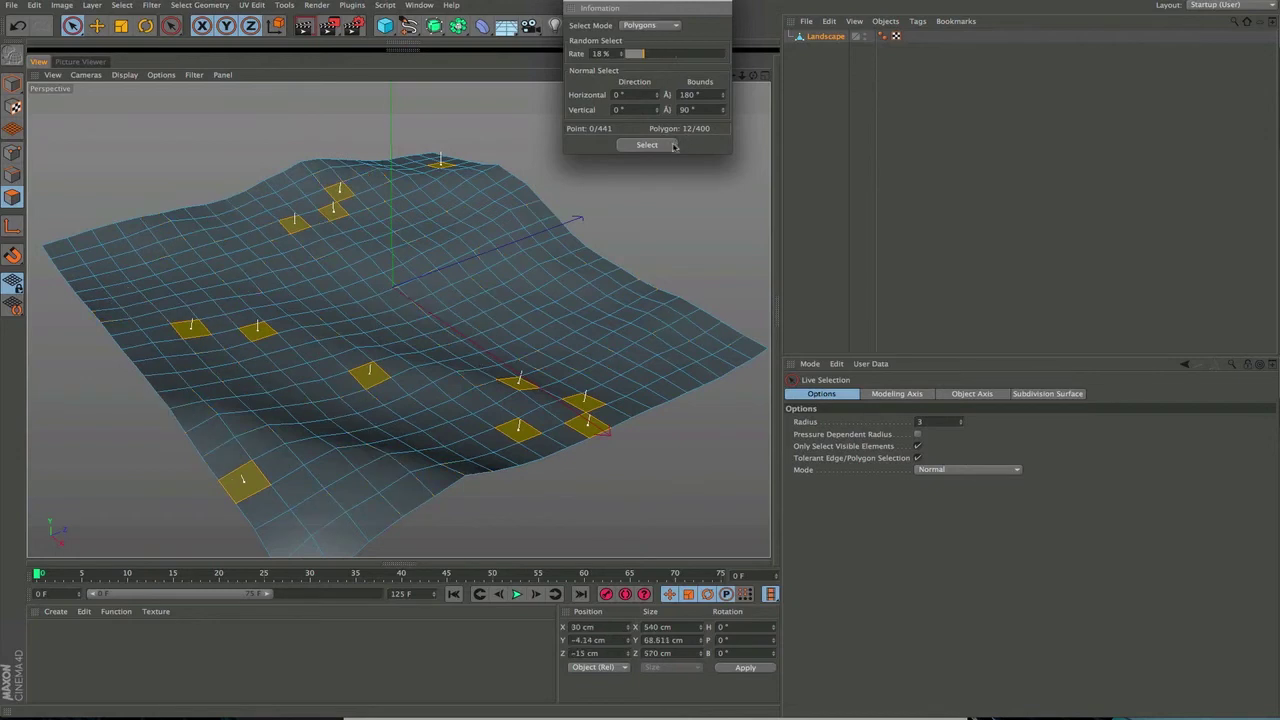
- Clear the selection, set the random selection Rate to 30%, and run the random selection twice to thin it out
left_click(663, 176)
left_click(656, 56)
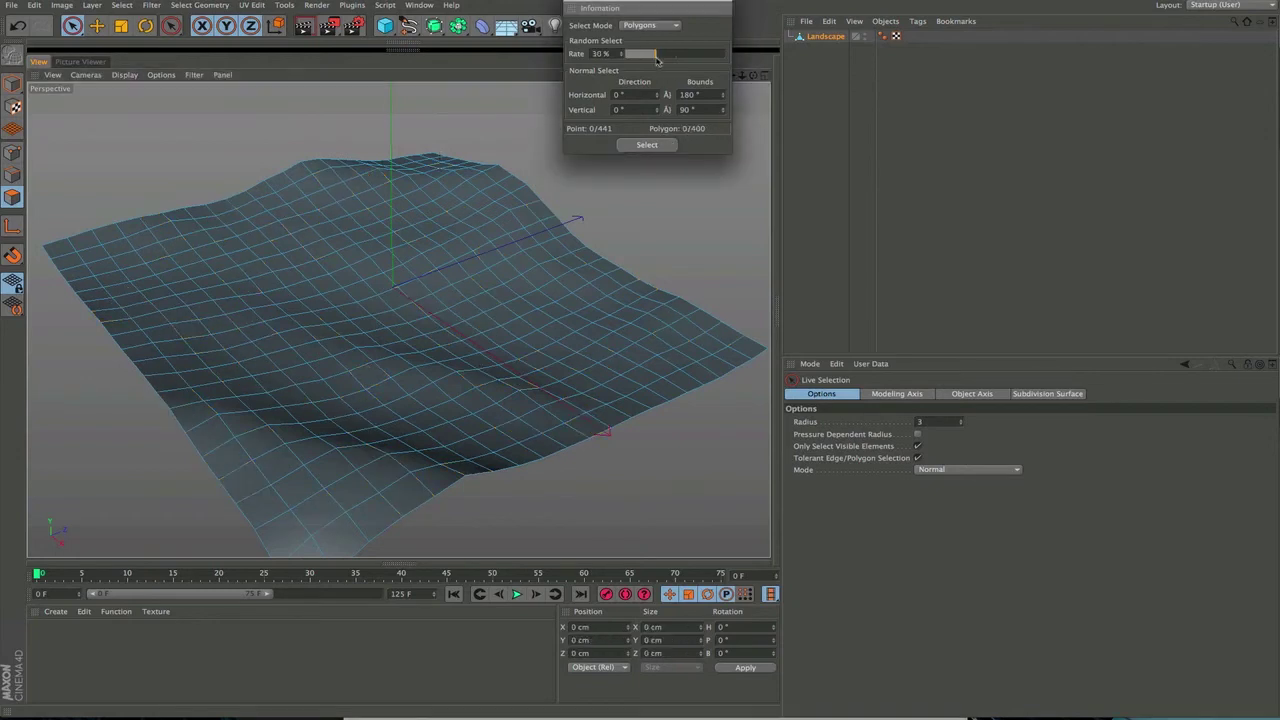
left_click(660, 146)
left_click(663, 148)
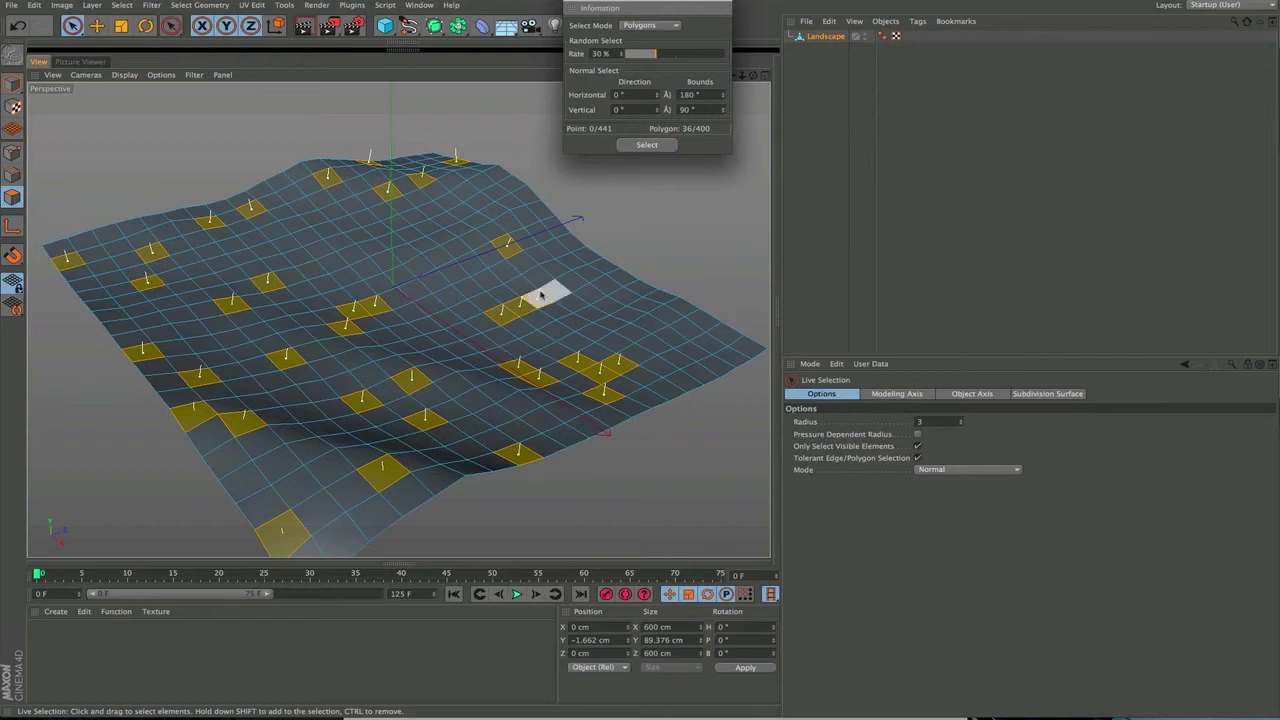
- Store the random polygon selection in a selection tag on the Landscape and name the tag growth
key("v")
mouse_move(572, 290)
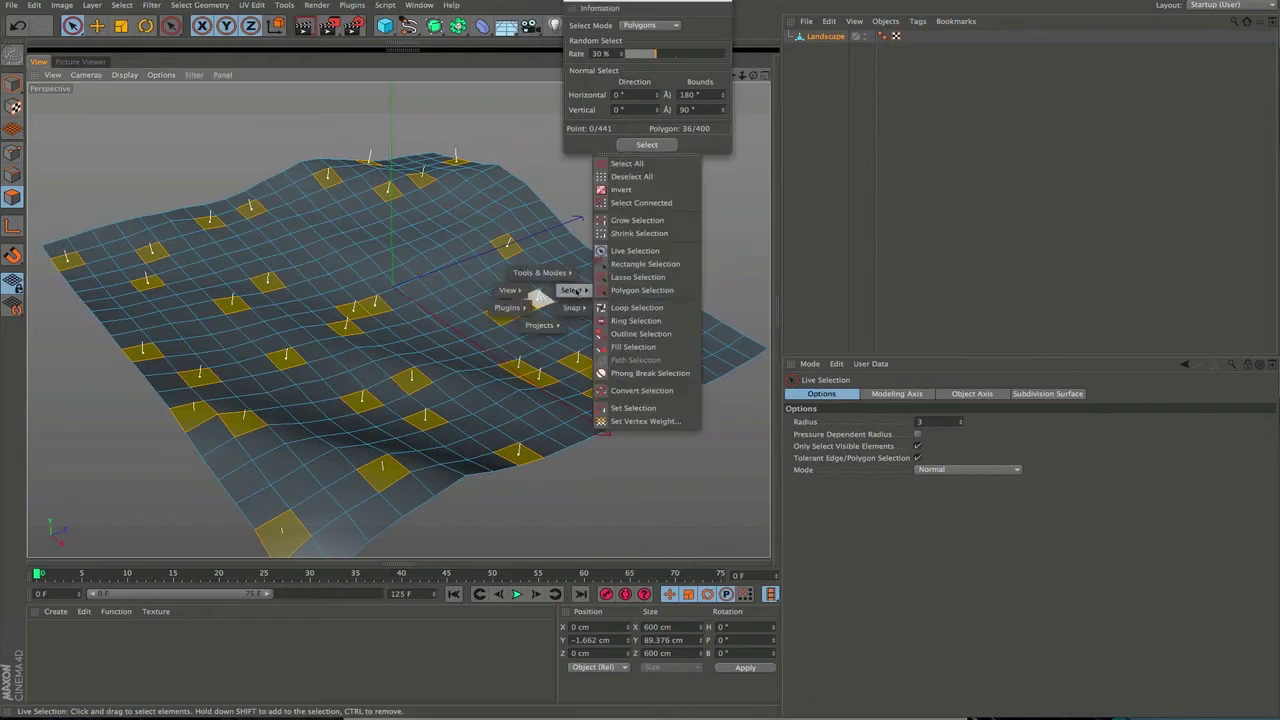
left_click(653, 409)
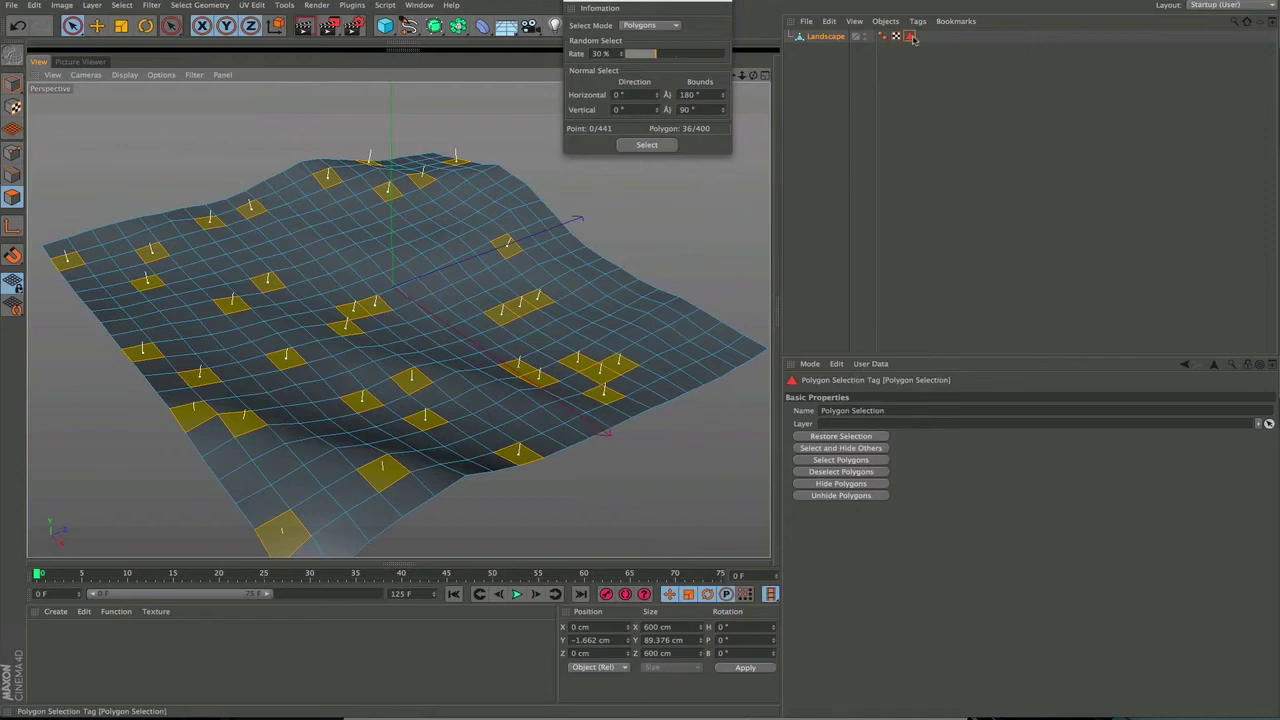
left_click(884, 410)
double_click(884, 410)
type("D")
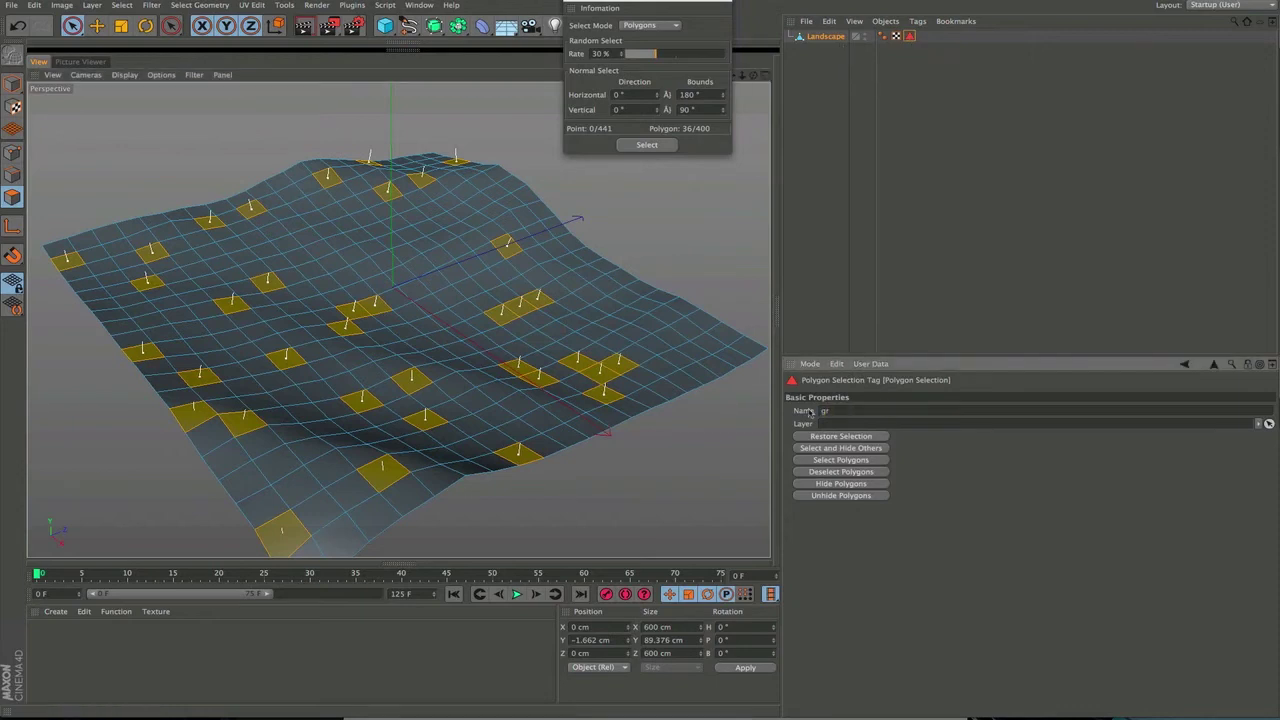
type("rowth")
key("Return")
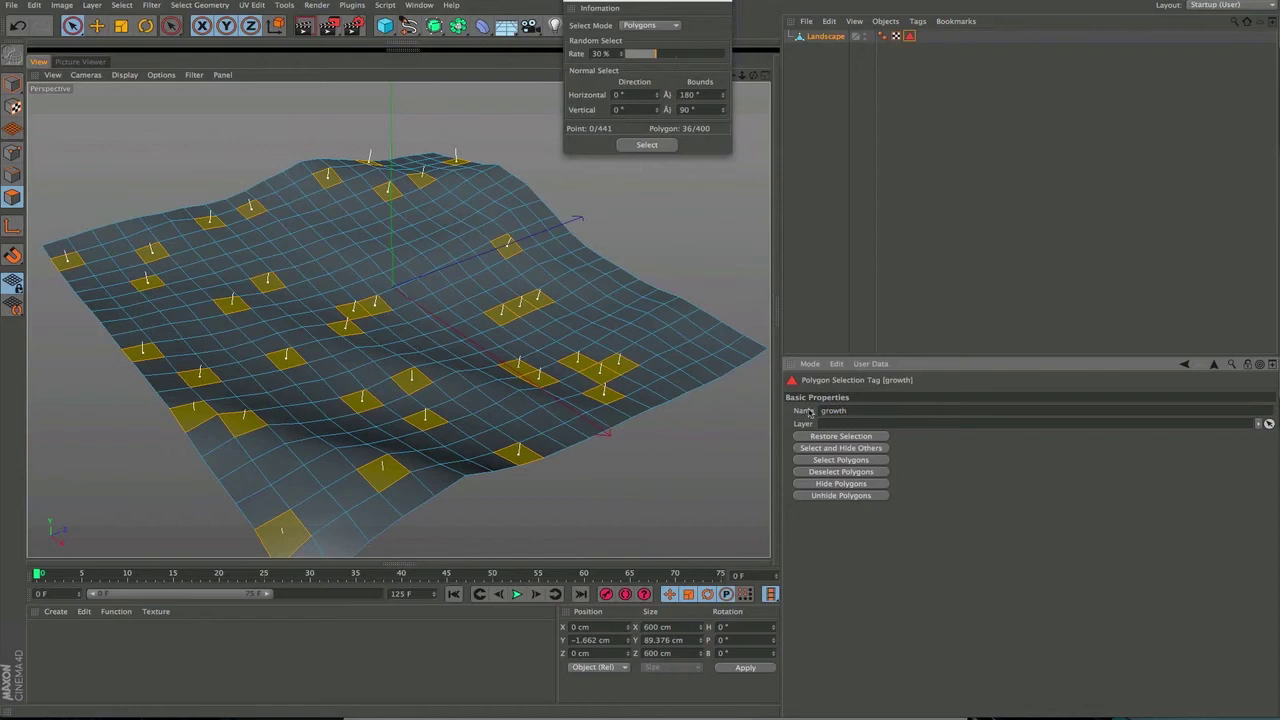
- Clear the active polygon selection, select the Landscape object, and close the Chestnut Selector and the floating Chestnuts palette
left_click(600, 375)
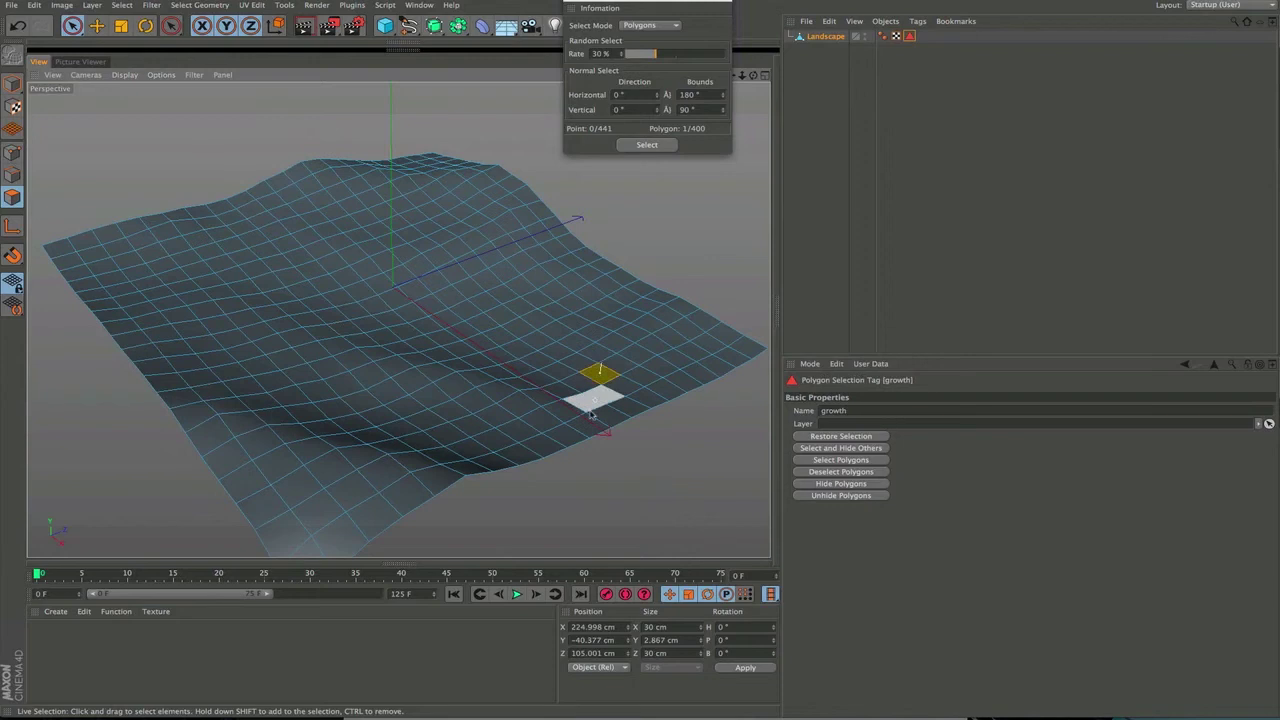
left_click(652, 444)
left_click(826, 38)
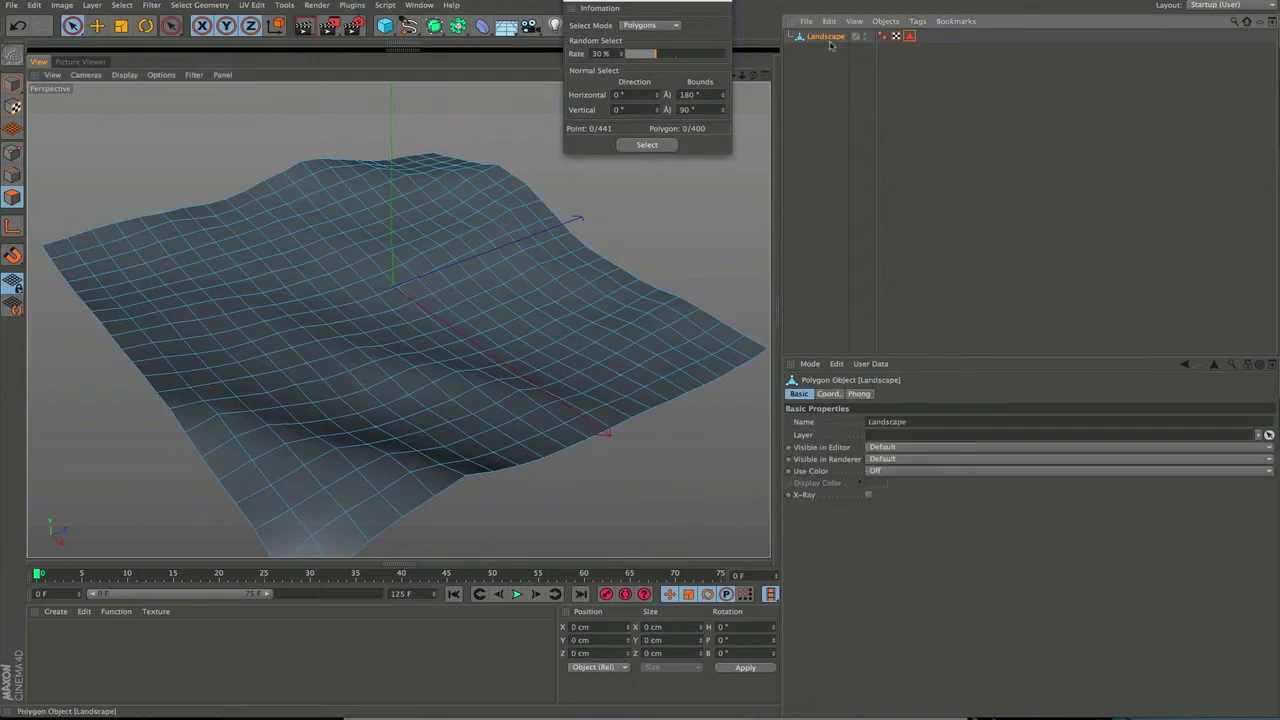
left_click(577, 3)
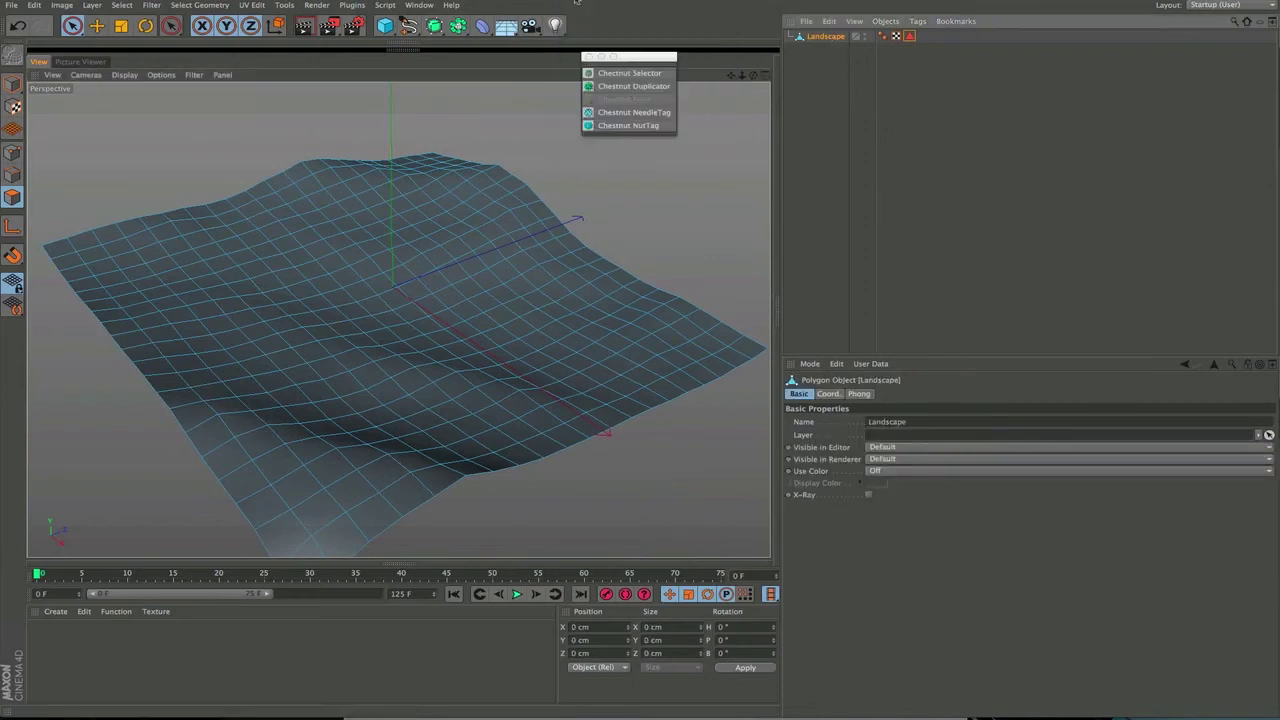
left_click(588, 57)
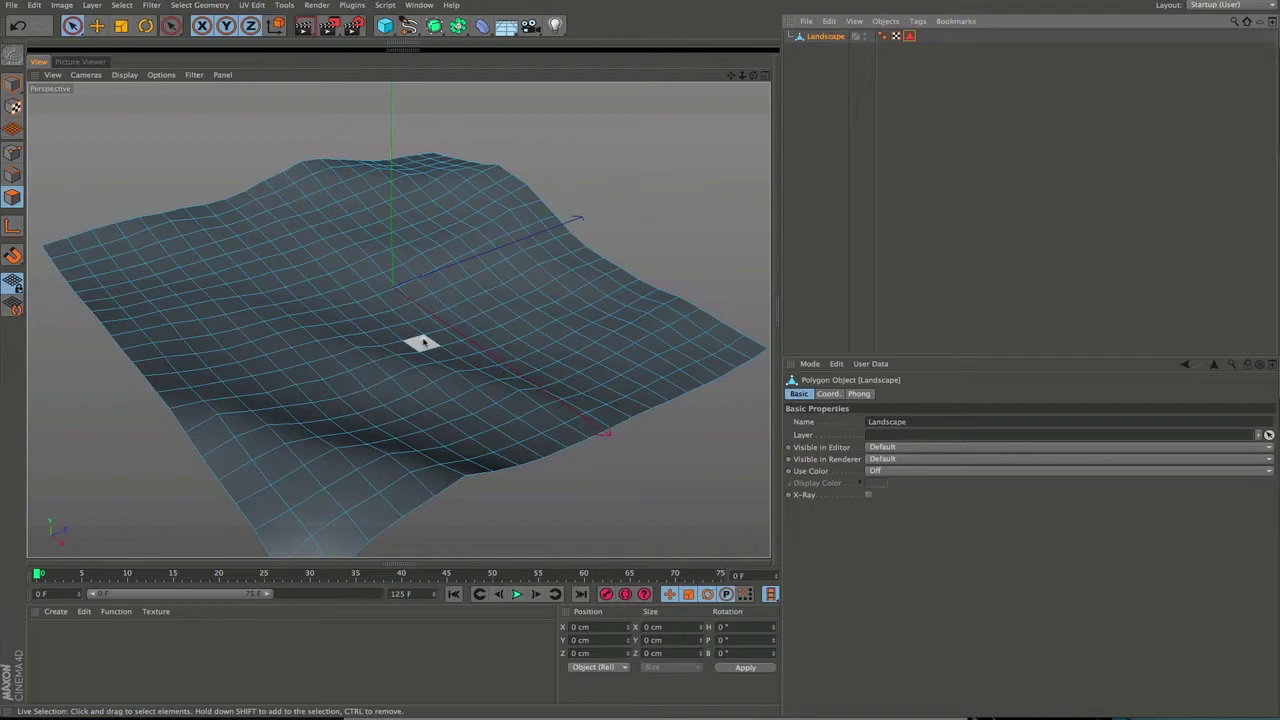
- Find the Cloner command by name, add a Cloner object to the scene, and leave all objects deselected
key("shift+c")
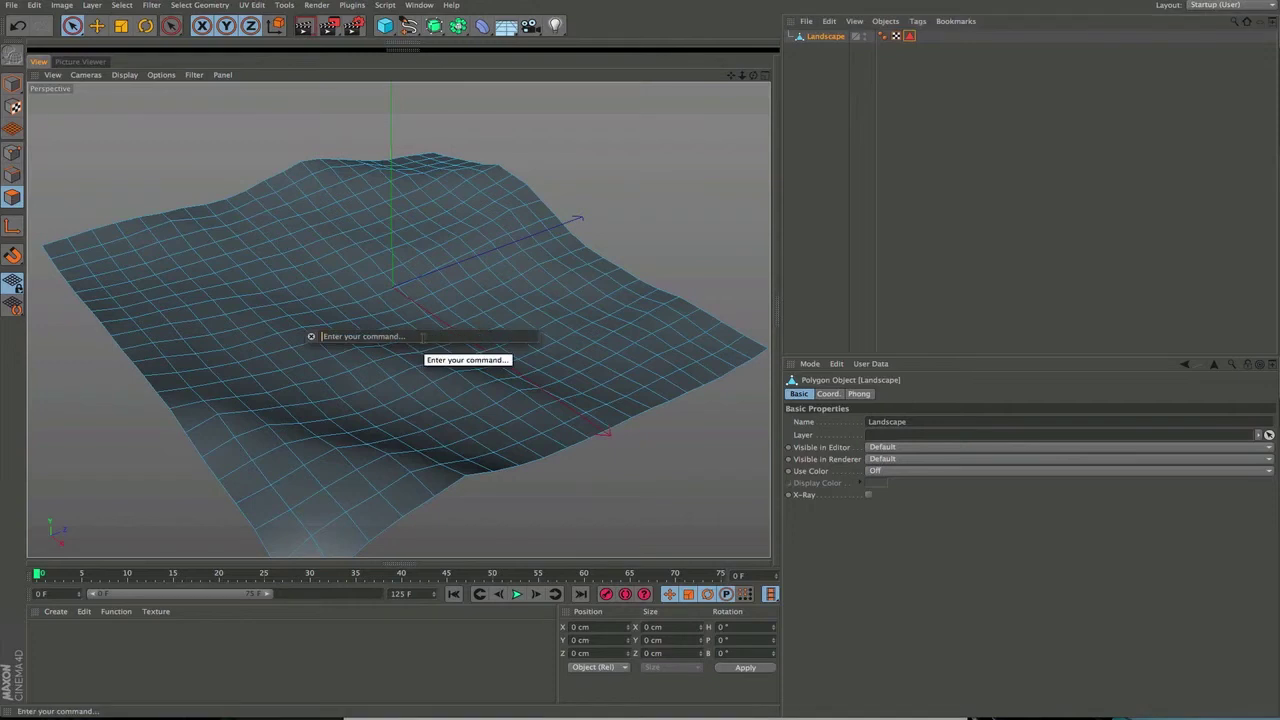
type("cloner")
key("Return")
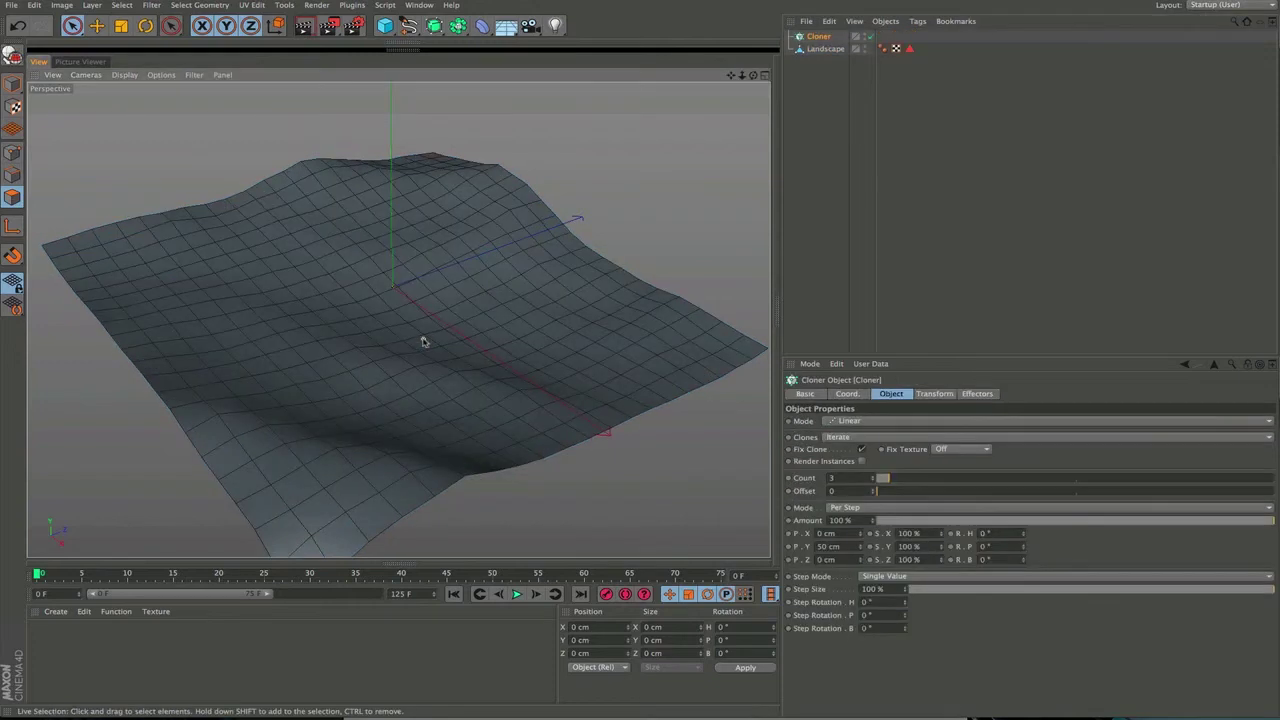
mouse_move(826, 50)
left_mouse_down()
mouse_move(819, 58)
mouse_move(824, 49)
left_mouse_up()
left_click(829, 59)
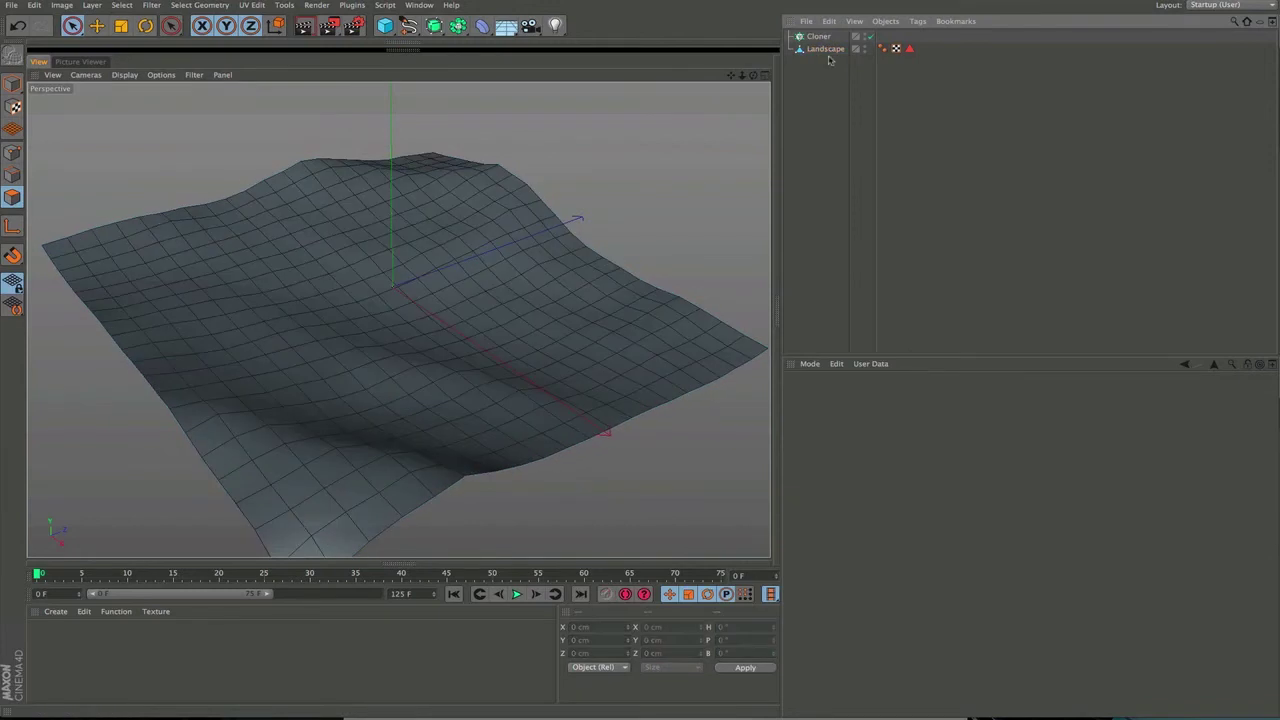
- Add a cube at the landscape's center and scale it down uniformly to about 5.5 cm per side
left_click(385, 25)
key("t")
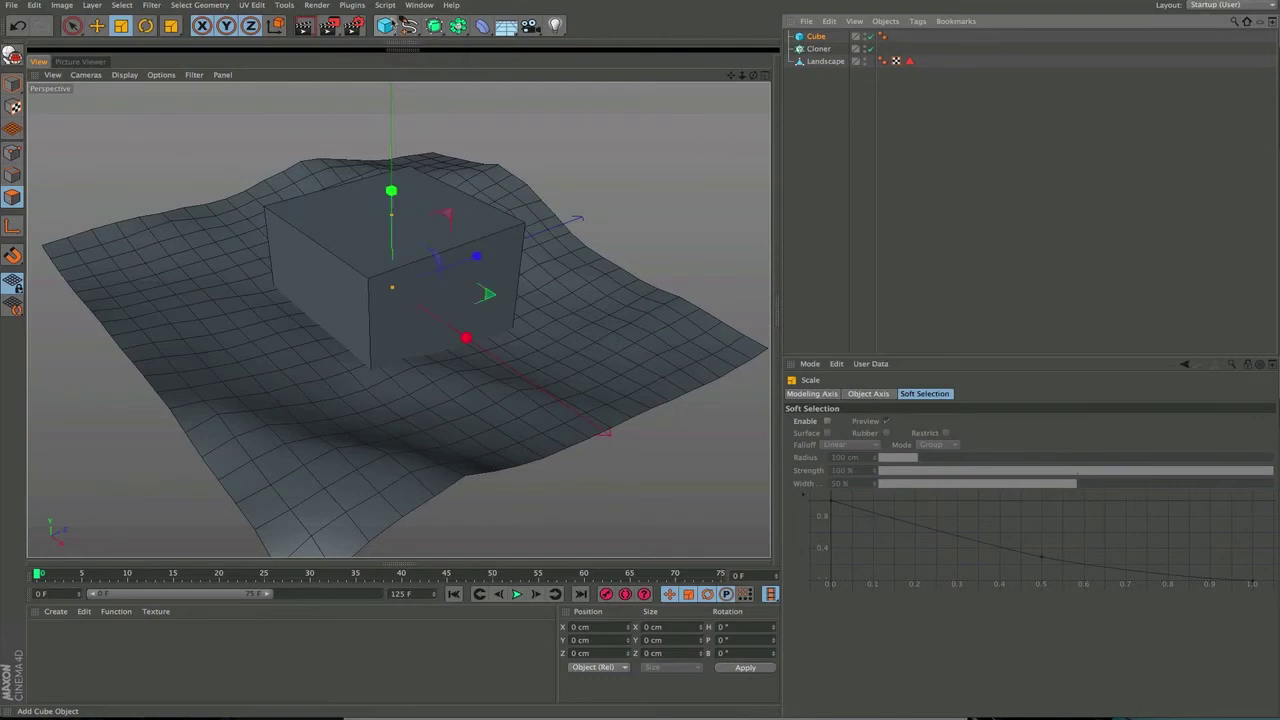
left_click_drag(583, 213, 201, 383)
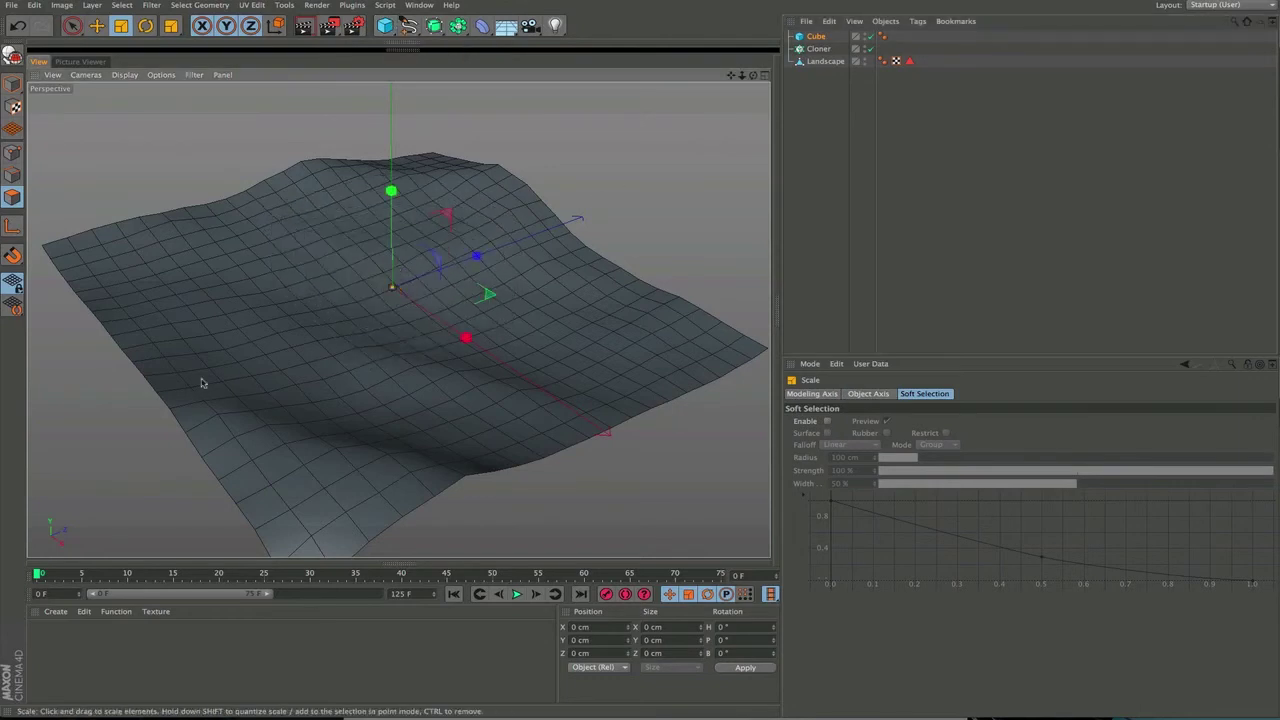
key("d")
key("s")
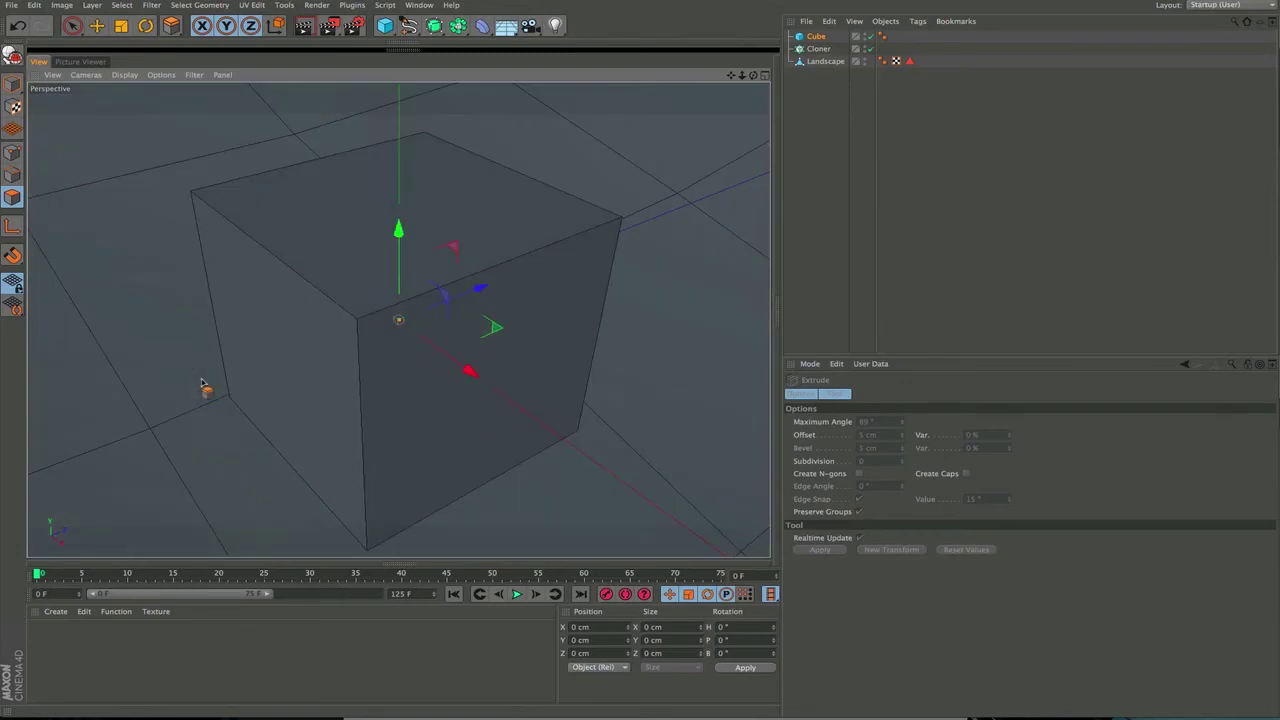
scroll(468, 335, "down", 4)
scroll(415, 380, "down", 3)
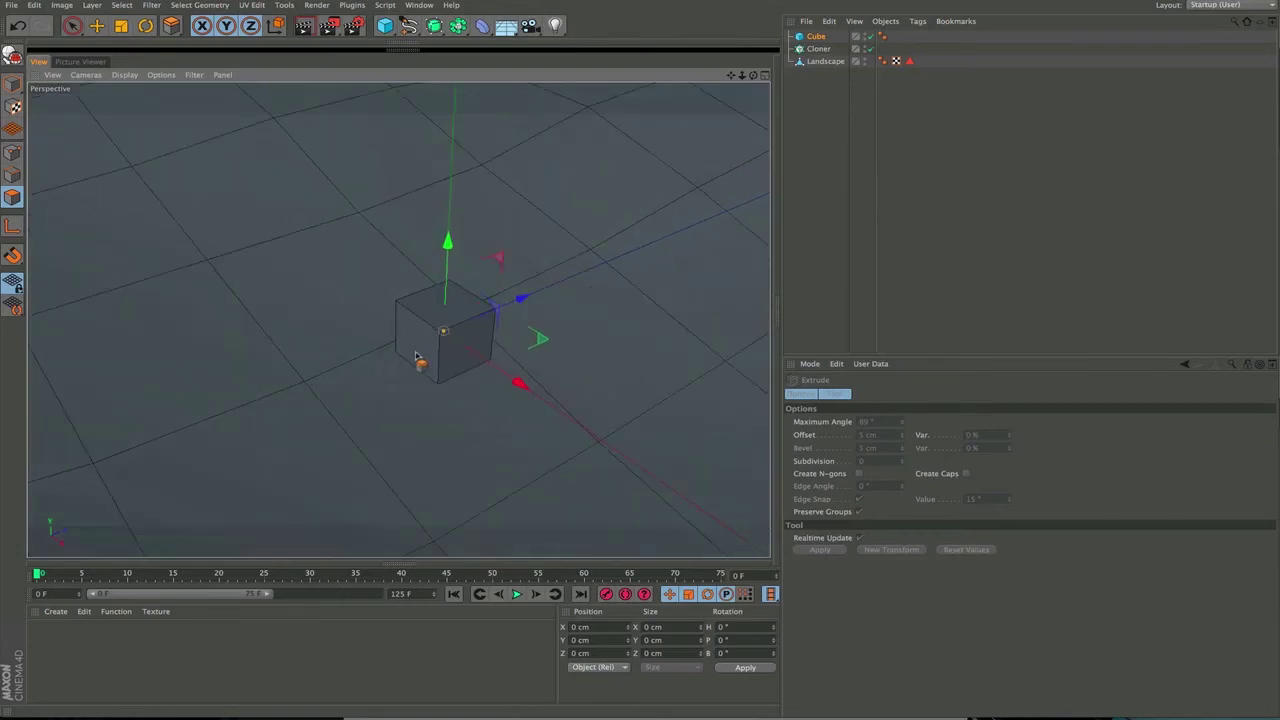
key("t")
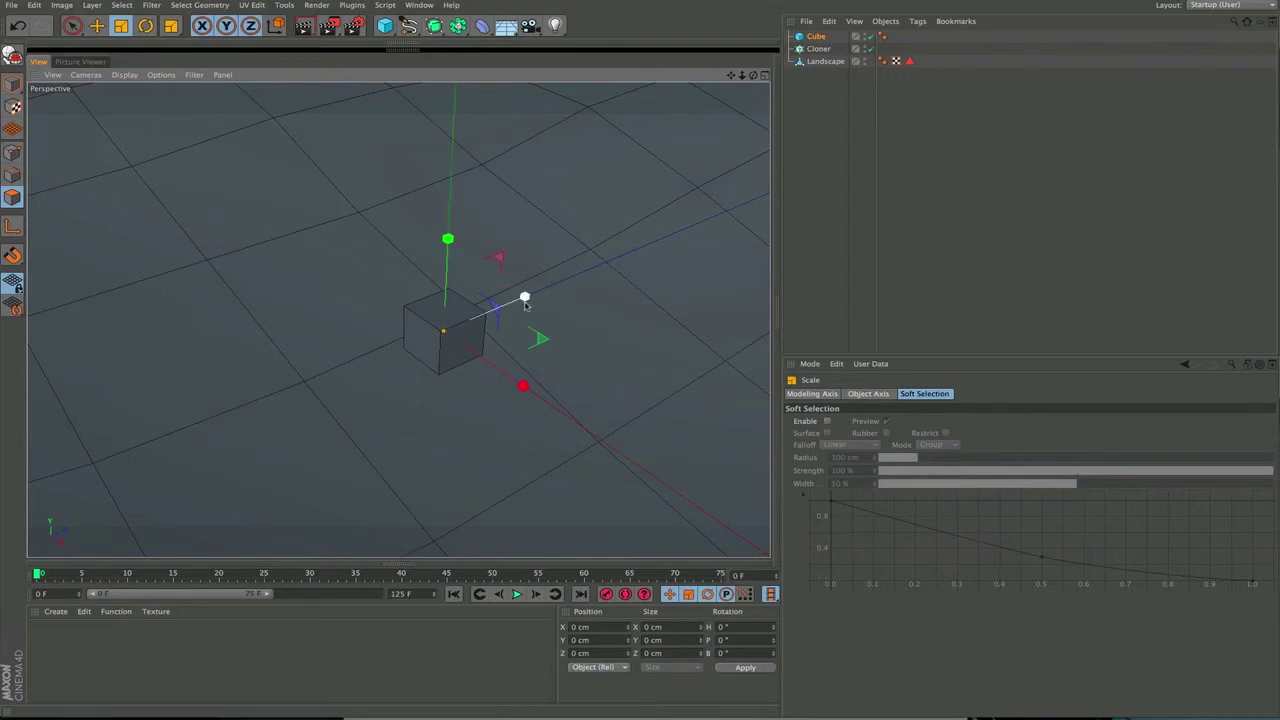
- Make the cube editable and stretch it vertically to about 11 cm in model mode
left_click(12, 84)
left_click_drag(446, 309, 448, 289)
middle_click(585, 336)
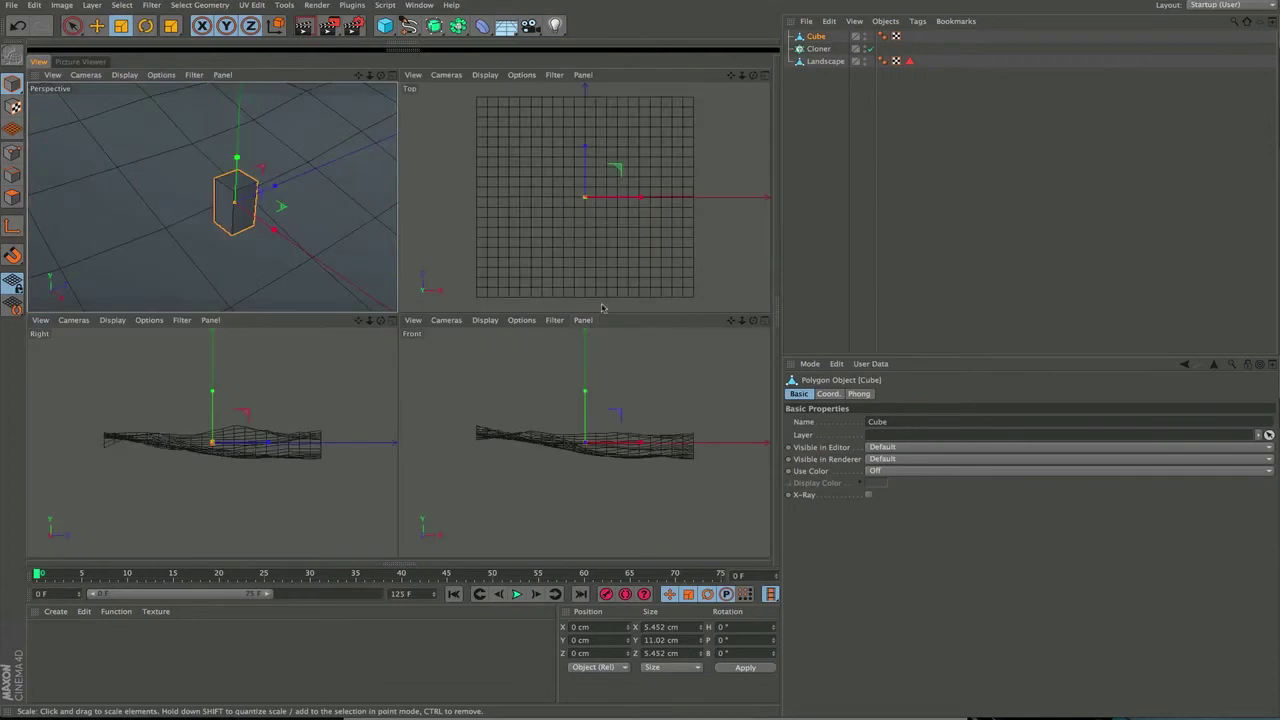
- Lower only the cube's axis to the base of the cube, at about Y -5.4 cm
middle_click(289, 224)
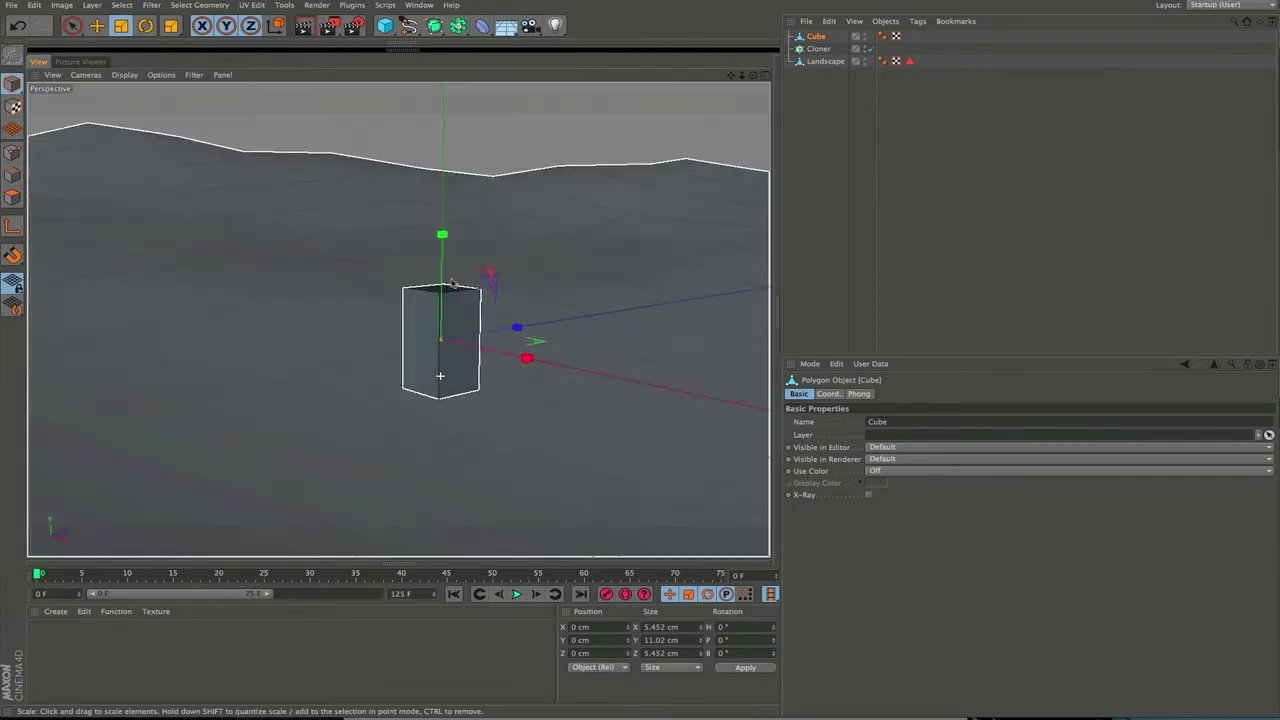
left_click_drag(451, 283, 437, 423, "alt")
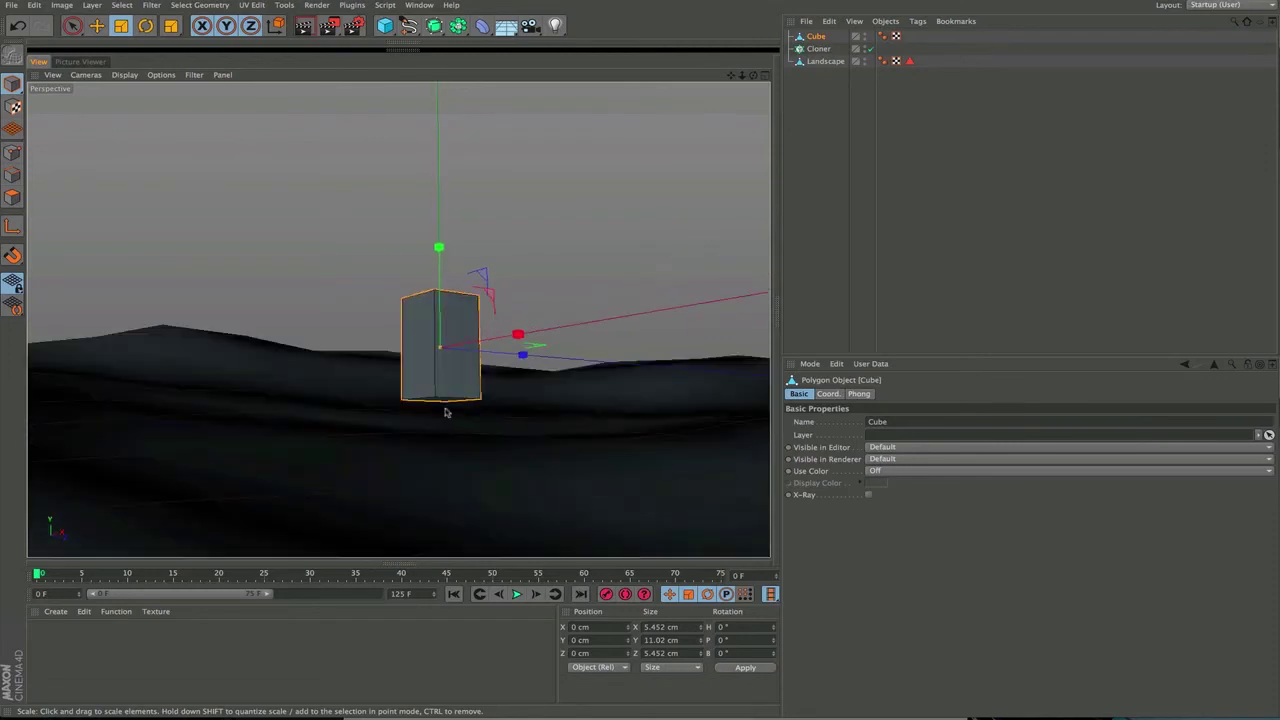
key("l")
key("e")
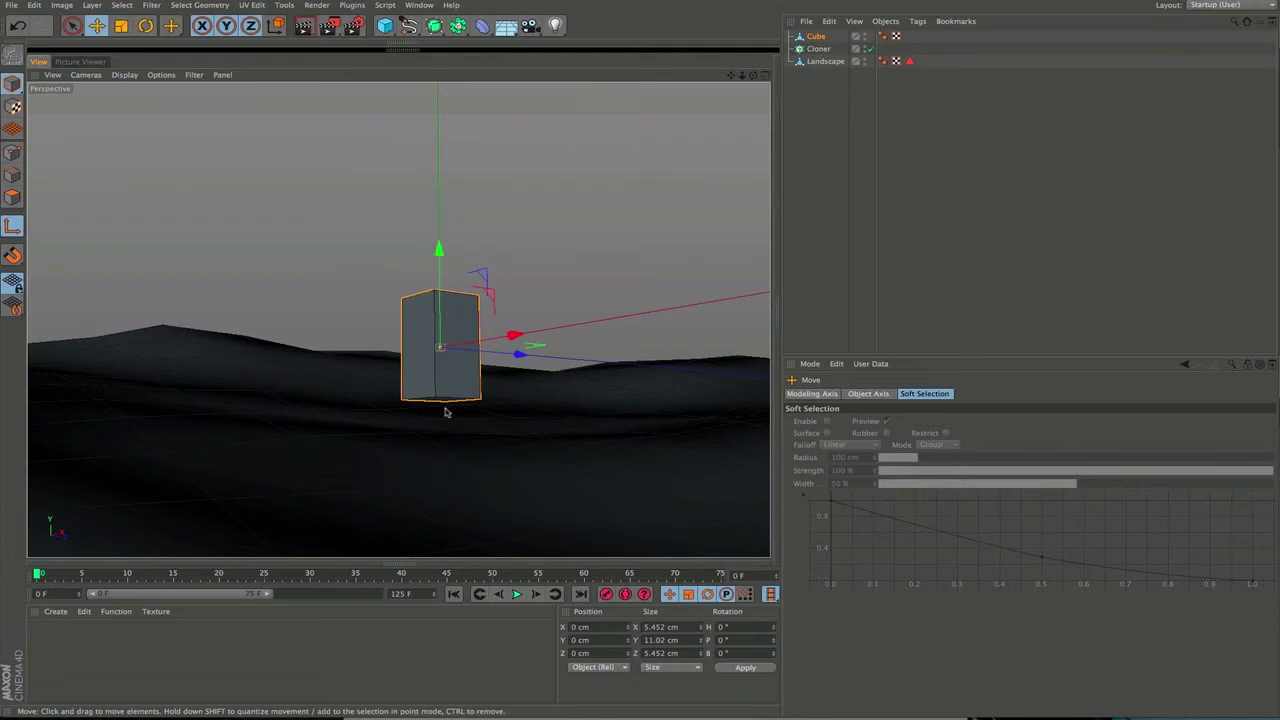
middle_click(622, 358)
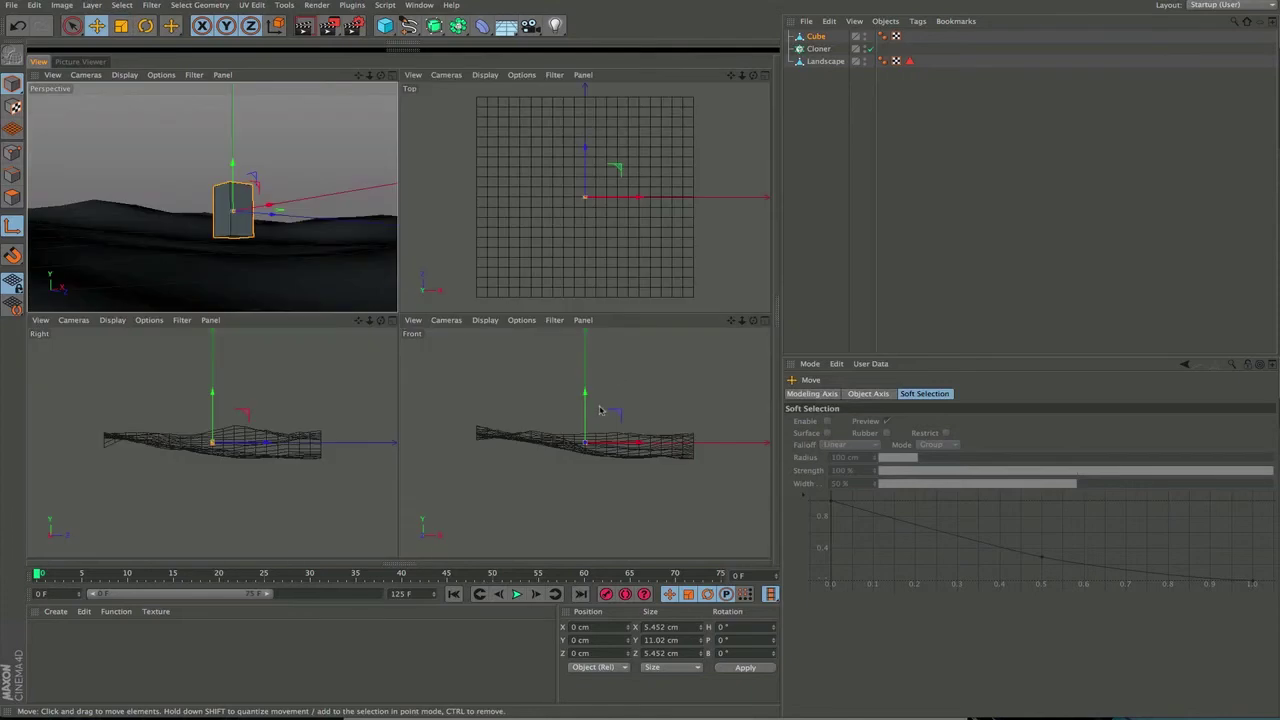
key("o")
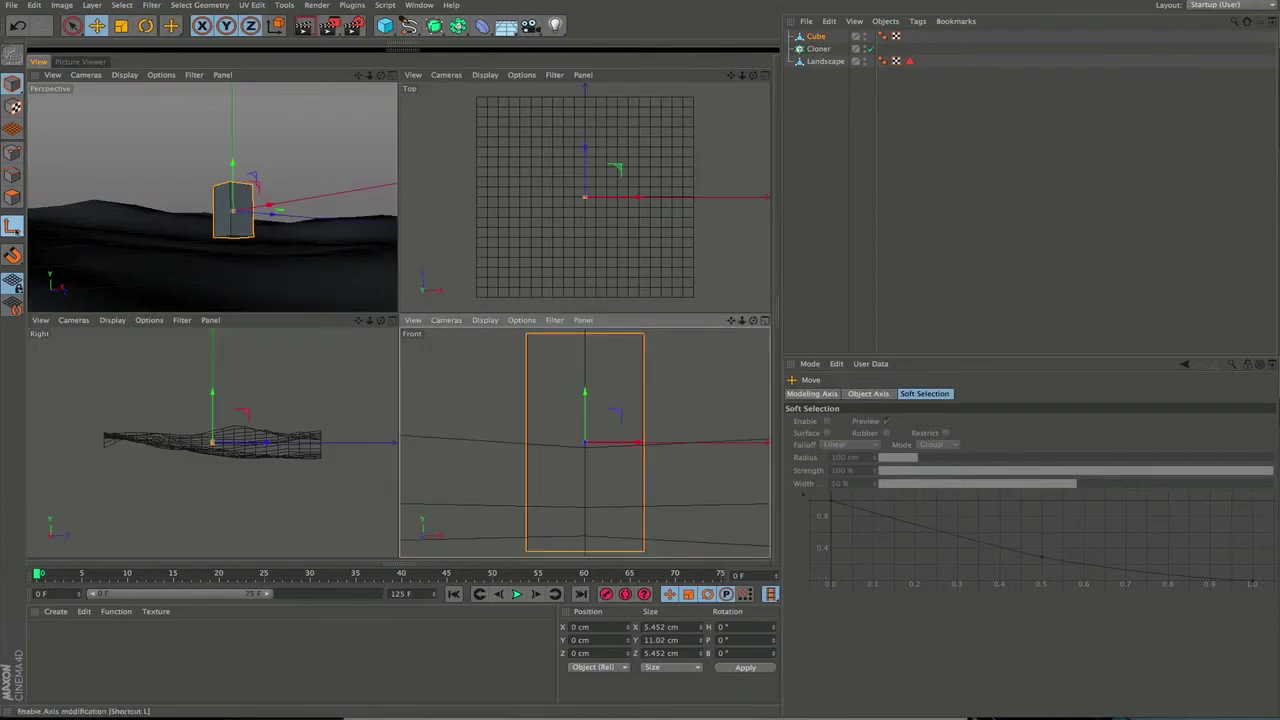
left_click_drag(585, 393, 588, 498)
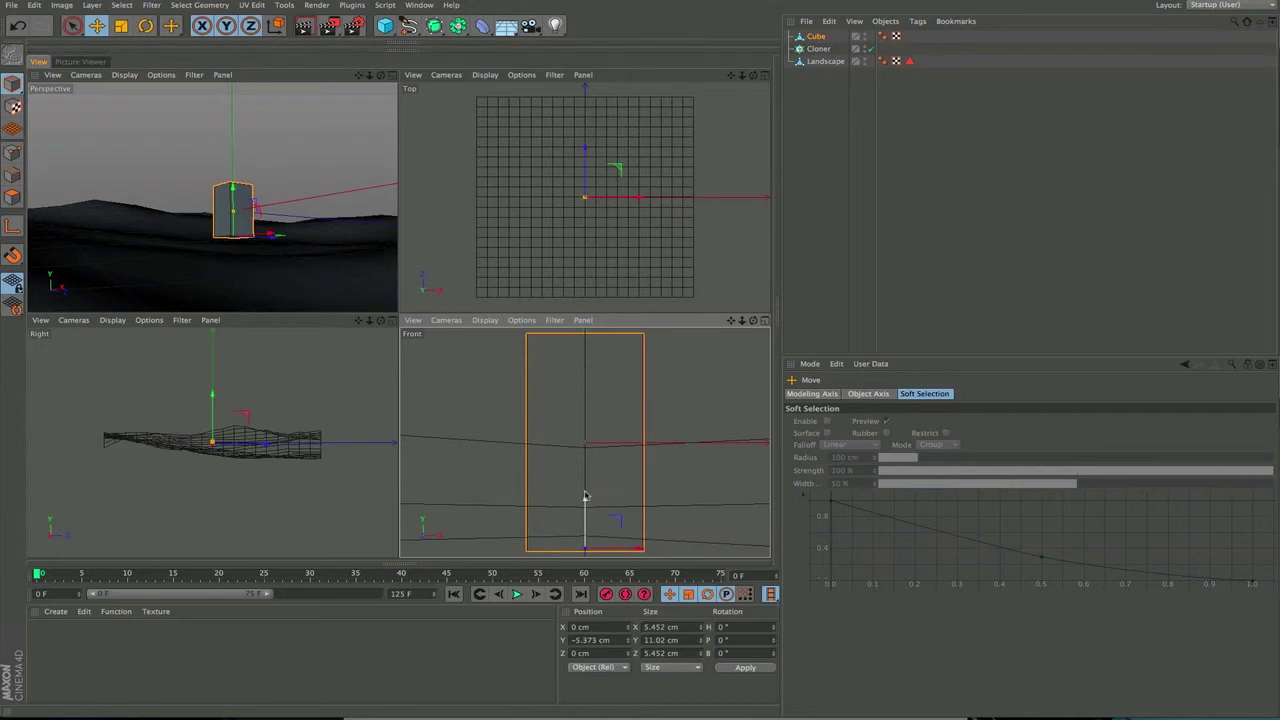
middle_click(323, 223)
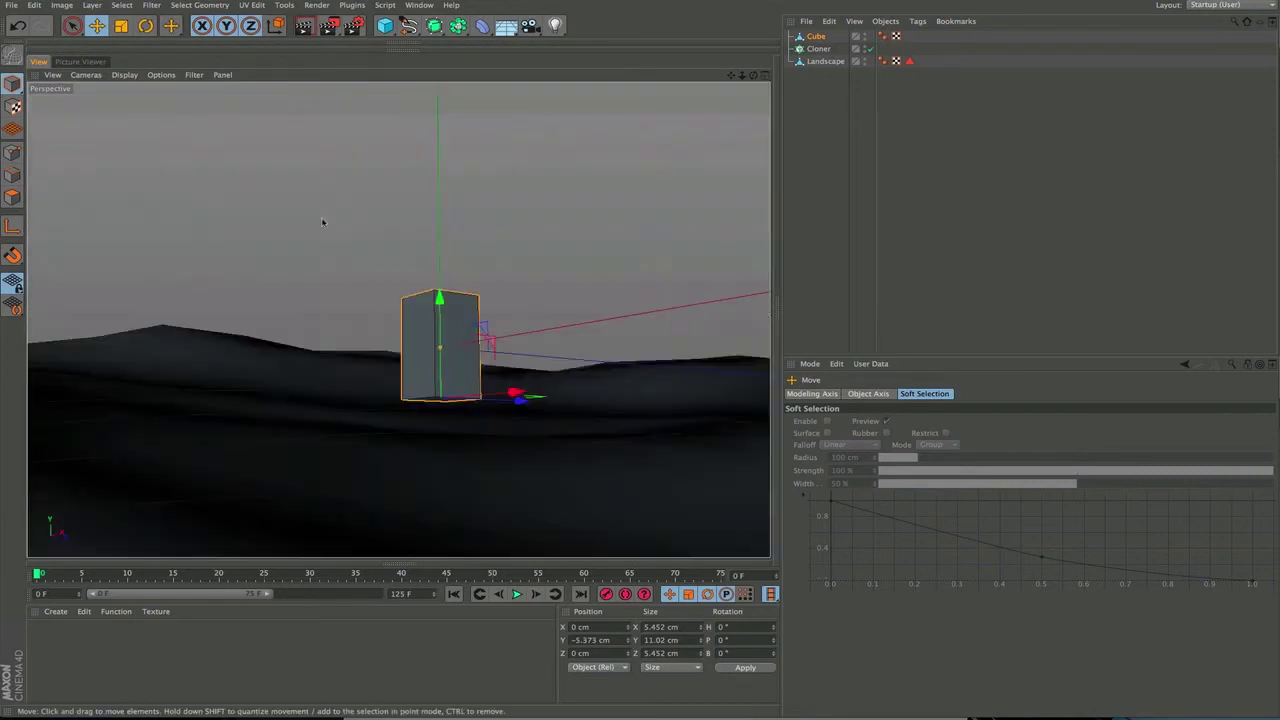
- Select the cube's top polygon and Extrude Inner it outward with an offset of about -6.25 cm
middle_click(323, 223)
middle_click(336, 250)
left_click_drag(455, 376, 446, 429, "alt")
middle_click_drag(451, 363, 445, 389, "alt")
left_click_drag(445, 389, 436, 428, "alt")
right_click_drag(446, 390, 440, 423, "alt")
left_click_drag(439, 426, 520, 335, "alt")
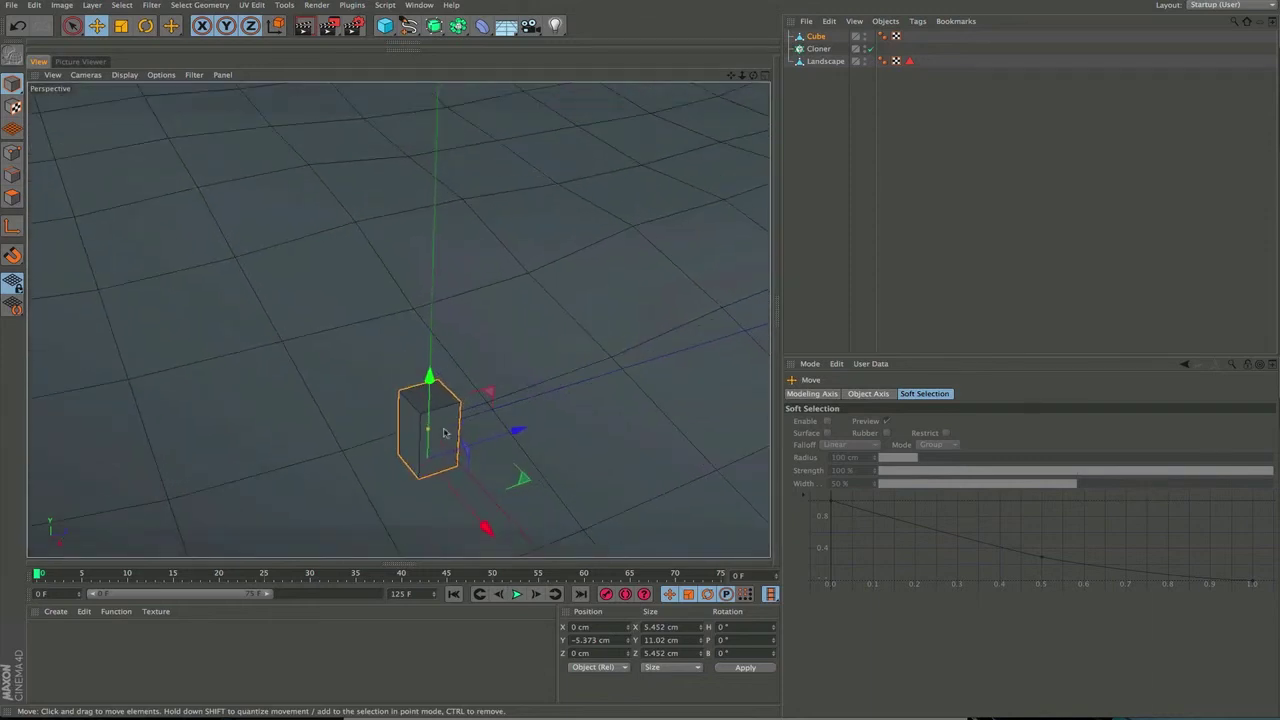
left_click(12, 197)
left_click(437, 400)
key("i")
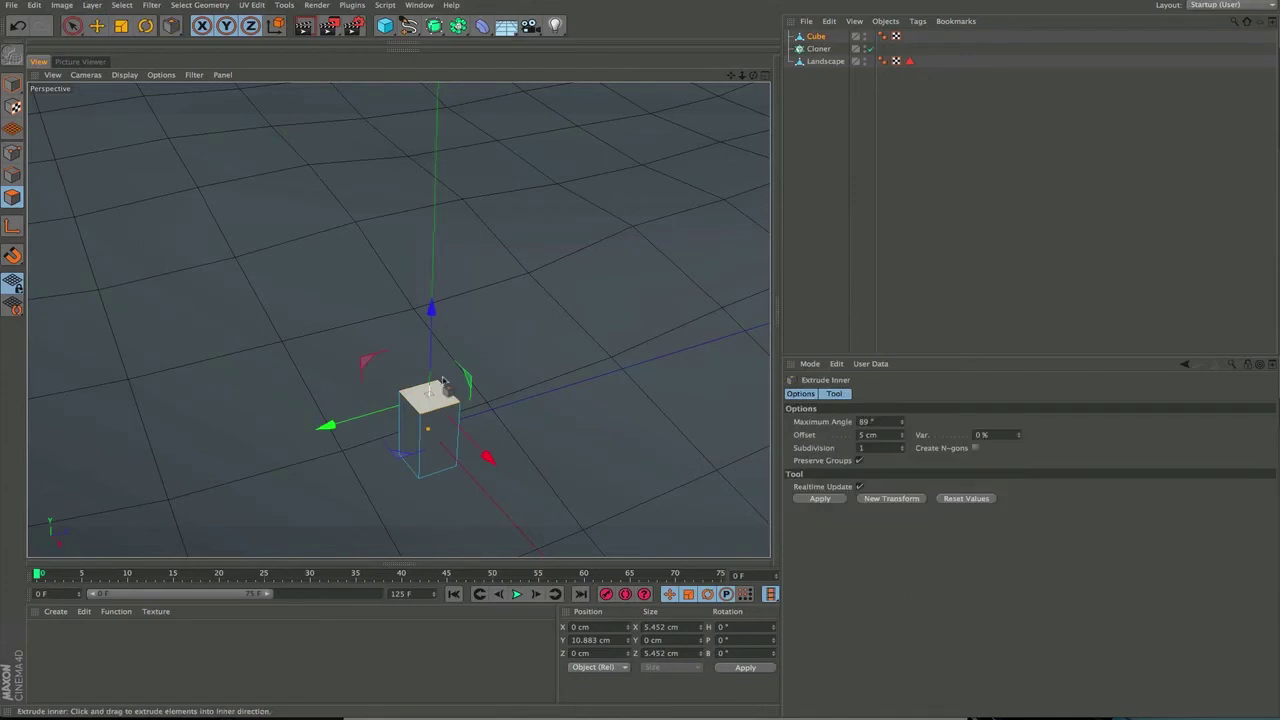
left_click(529, 441)
left_click_drag(529, 441, 949, 240)
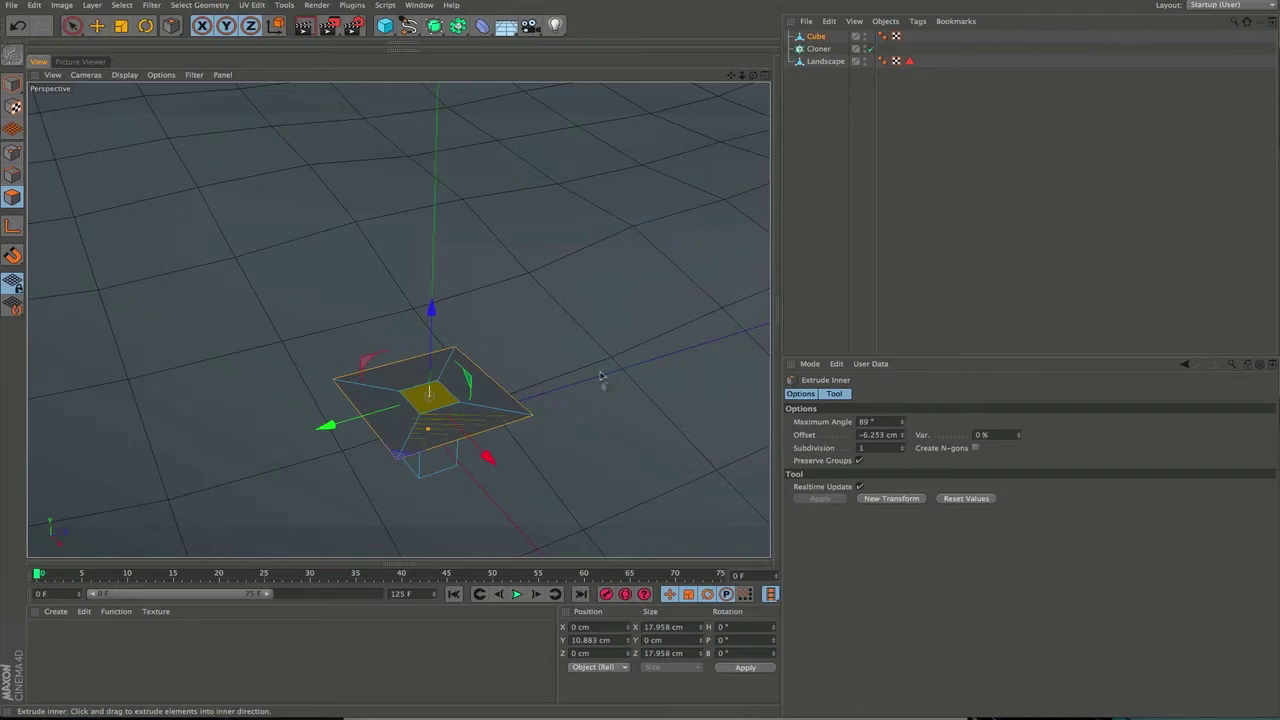
- Extrude the widened top polygon about 7.9 cm and scale it down to about 7.6 cm wide to form the lowest foliage tier
key("d")
left_click_drag(560, 478, 803, 205)
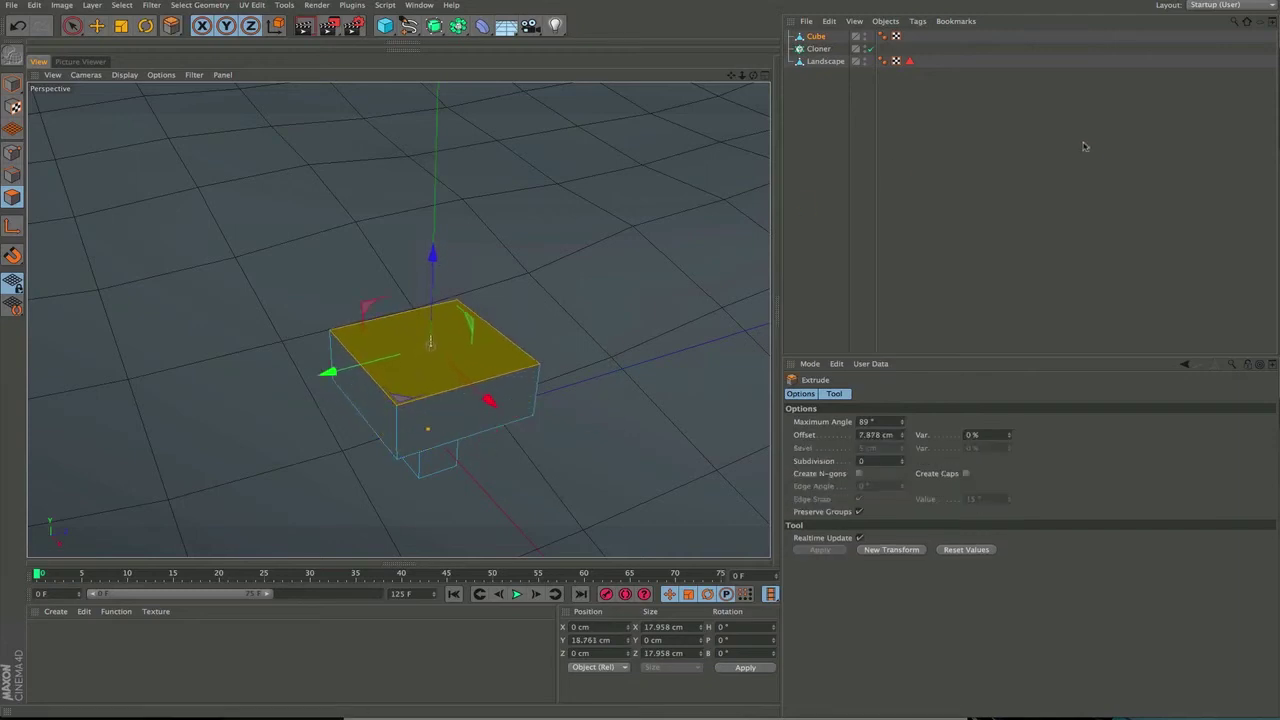
key("t")
left_click_drag(595, 340, 350, 442)
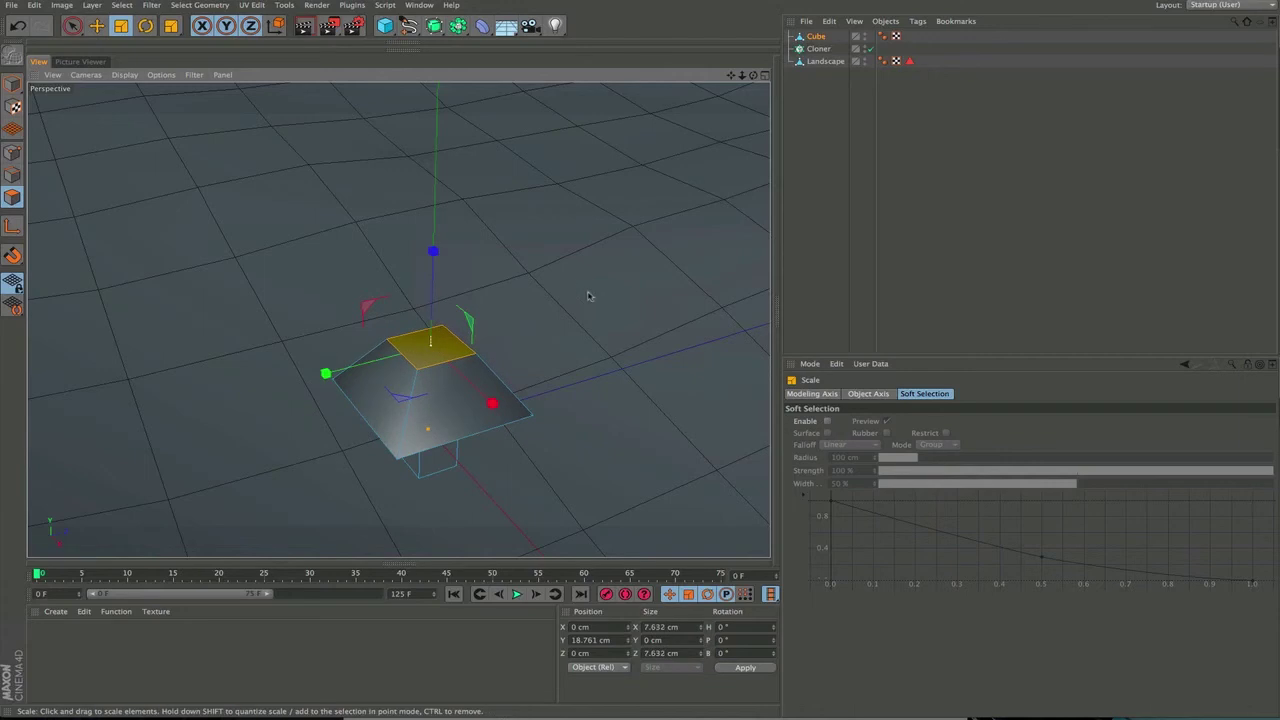
- Build a second, smaller foliage tier by extruding the top polygon outward and upward, and taper its top to about 4.6 cm wide
key("i")
left_click_drag(571, 348, 633, 315)
key("d")
left_click_drag(528, 488, 780, 285)
key("t")
left_click_drag(585, 300, 350, 425)
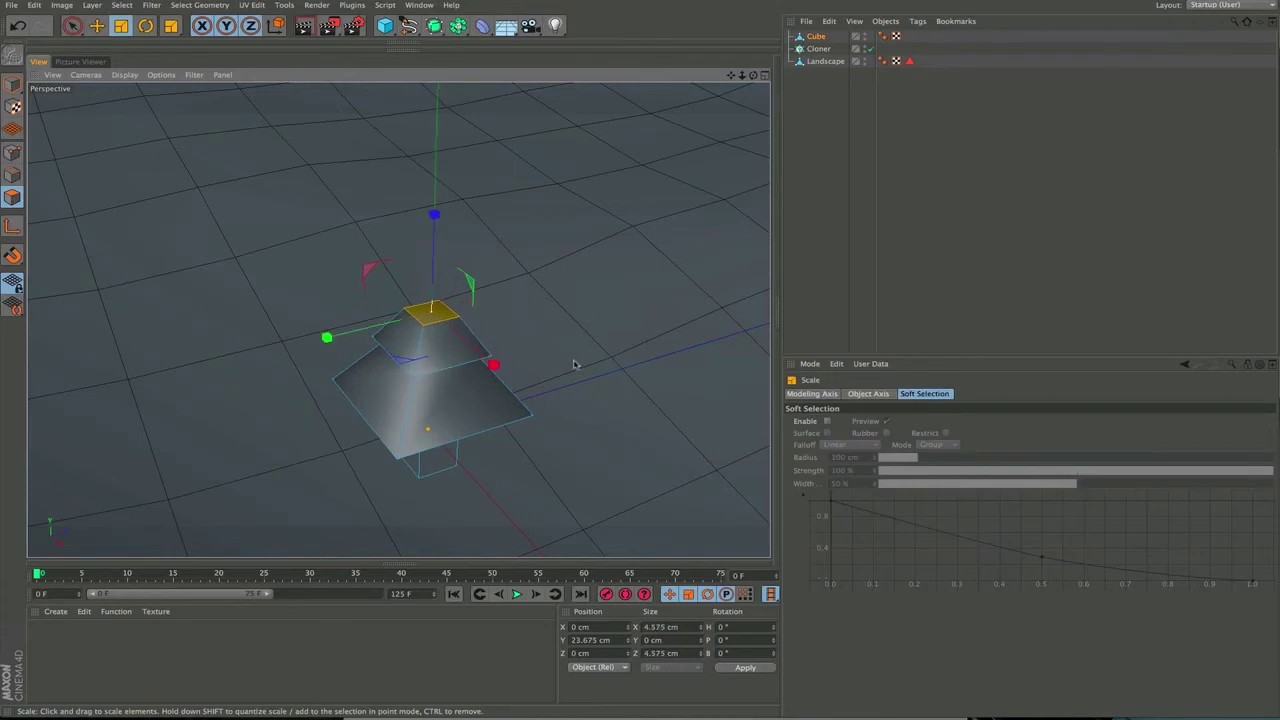
- Build a third foliage tier at the tip by extruding outward and upward, and taper its top to about 2.1 cm wide
key("i")
left_click_drag(576, 362, 630, 330)
key("d")
left_click_drag(517, 517, 310, 495)
key("t")
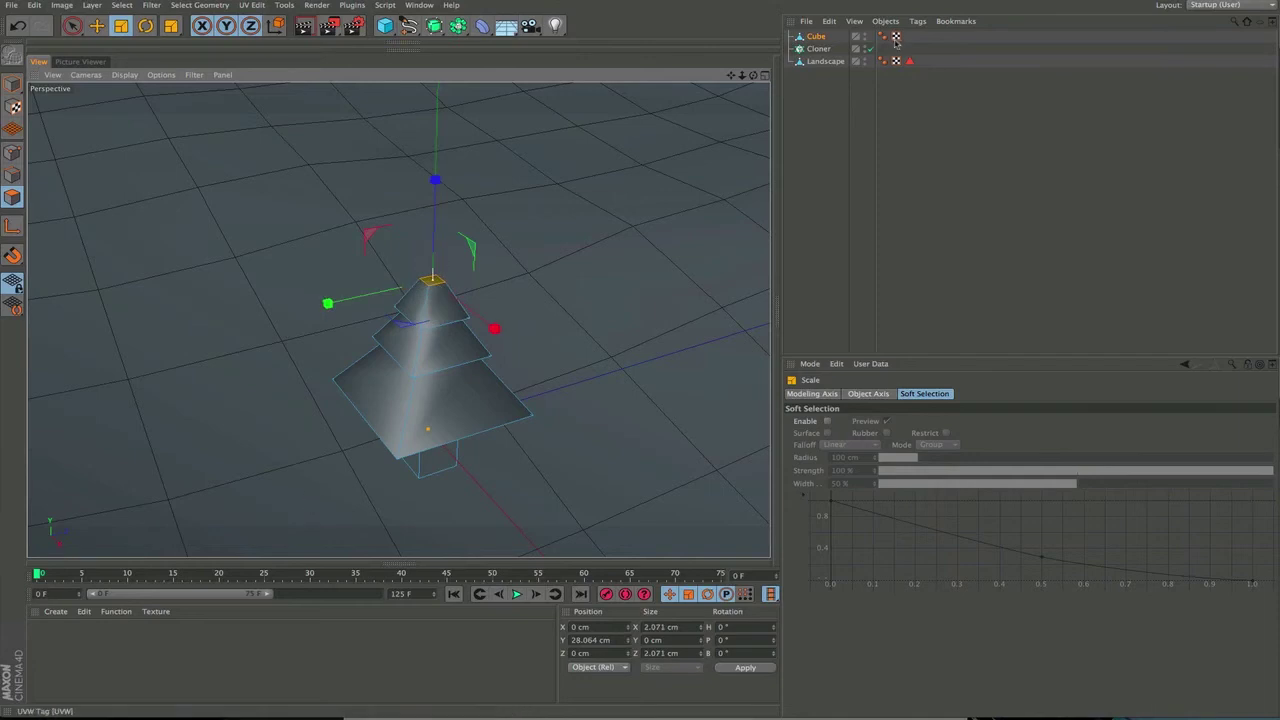
- Rename the cube as tree, delete its Phong tag for faceted shading, and deselect everything
double_click(820, 38)
type("trtree")
key("Return")
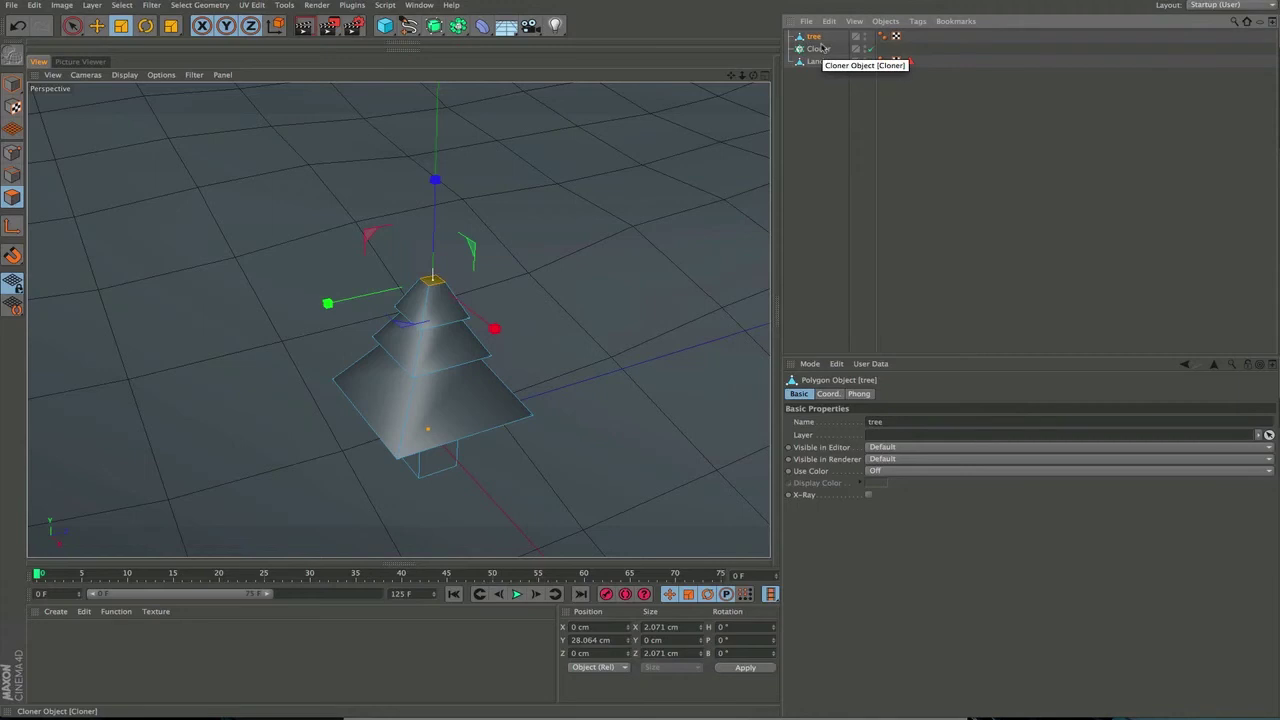
left_click(886, 36)
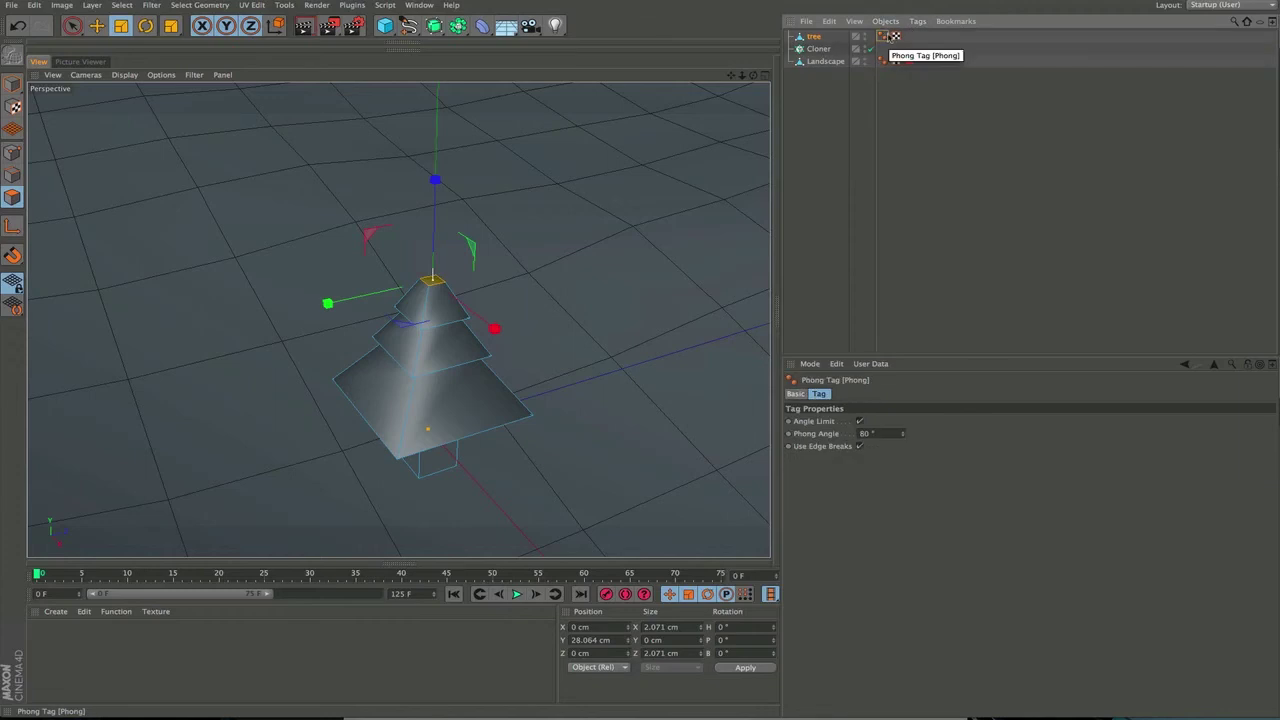
key("Delete")
left_click(826, 86)
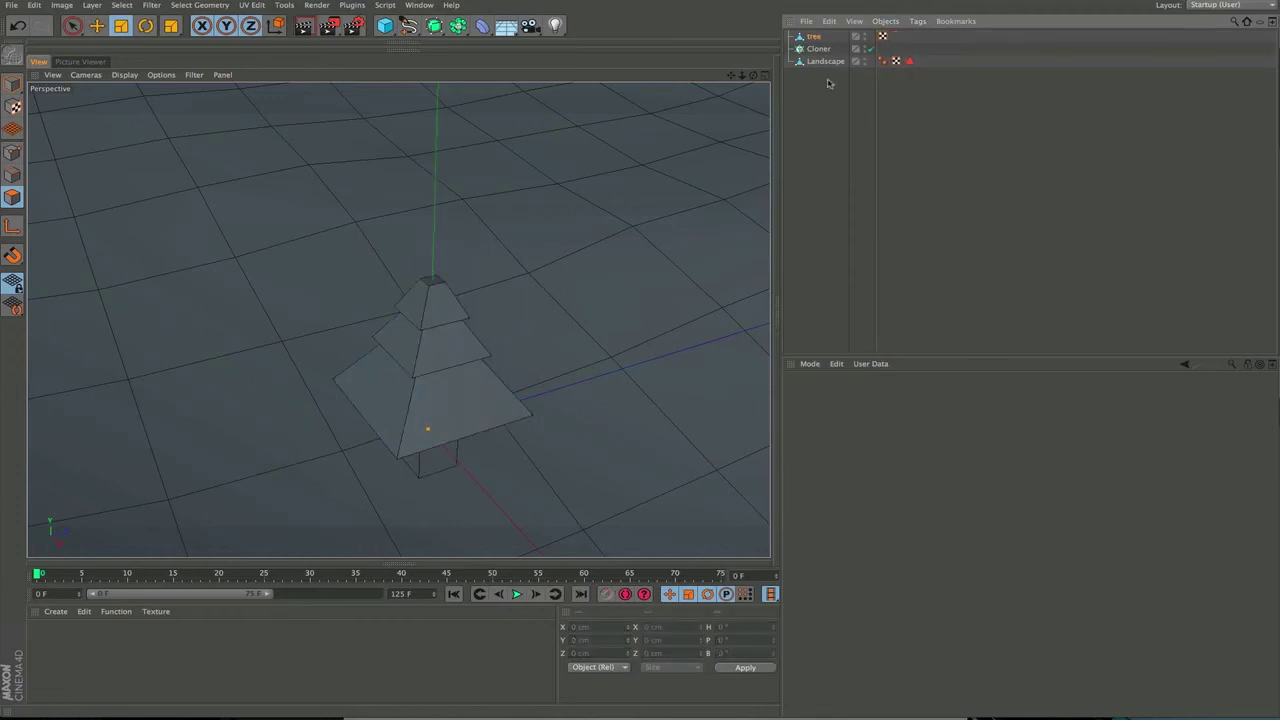
- Select the tree object, frame it in the orthographic views, and clear its polygon selection
left_click_drag(539, 340, 449, 258, "alt")
middle_click(464, 265)
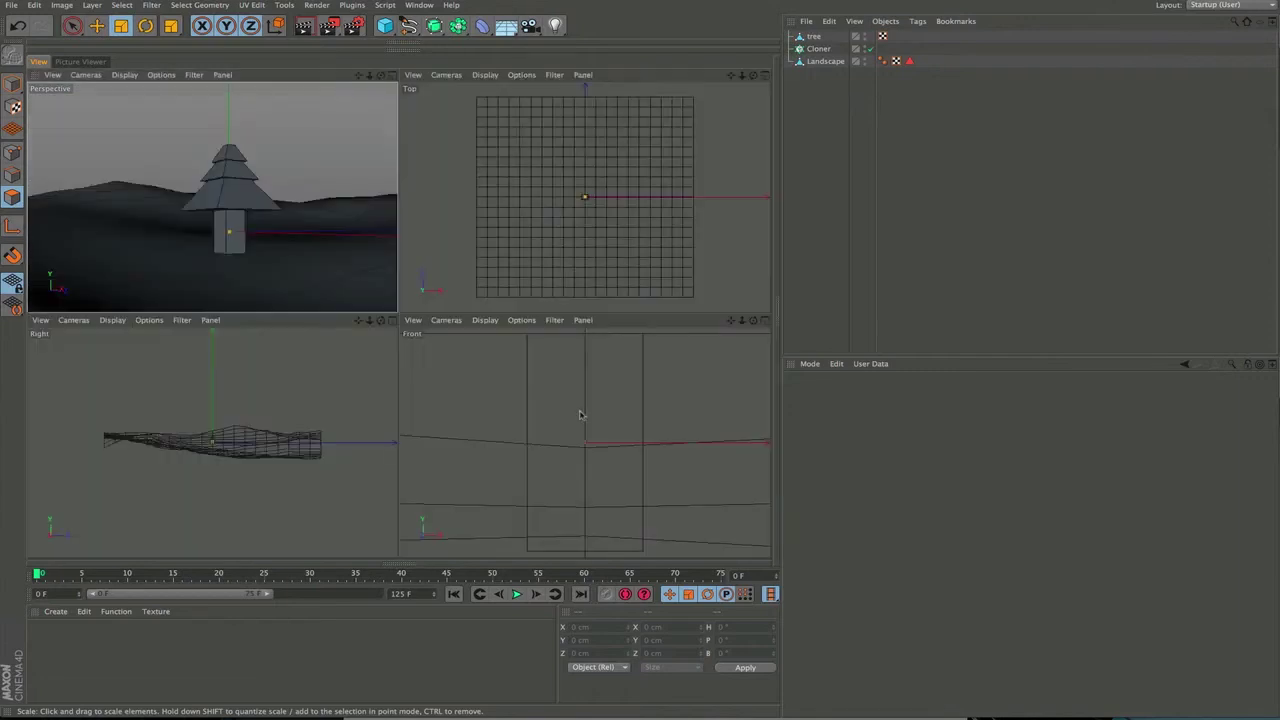
left_click(488, 416)
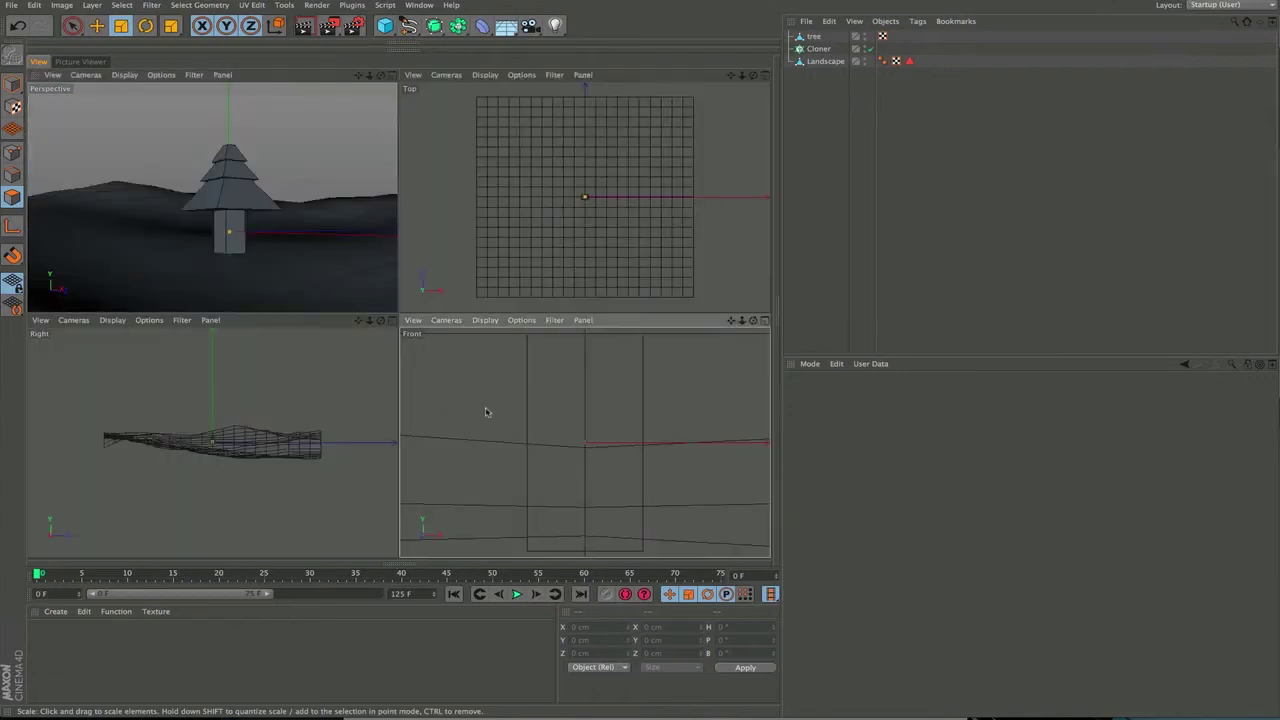
left_click(815, 36)
key("s")
key("s")
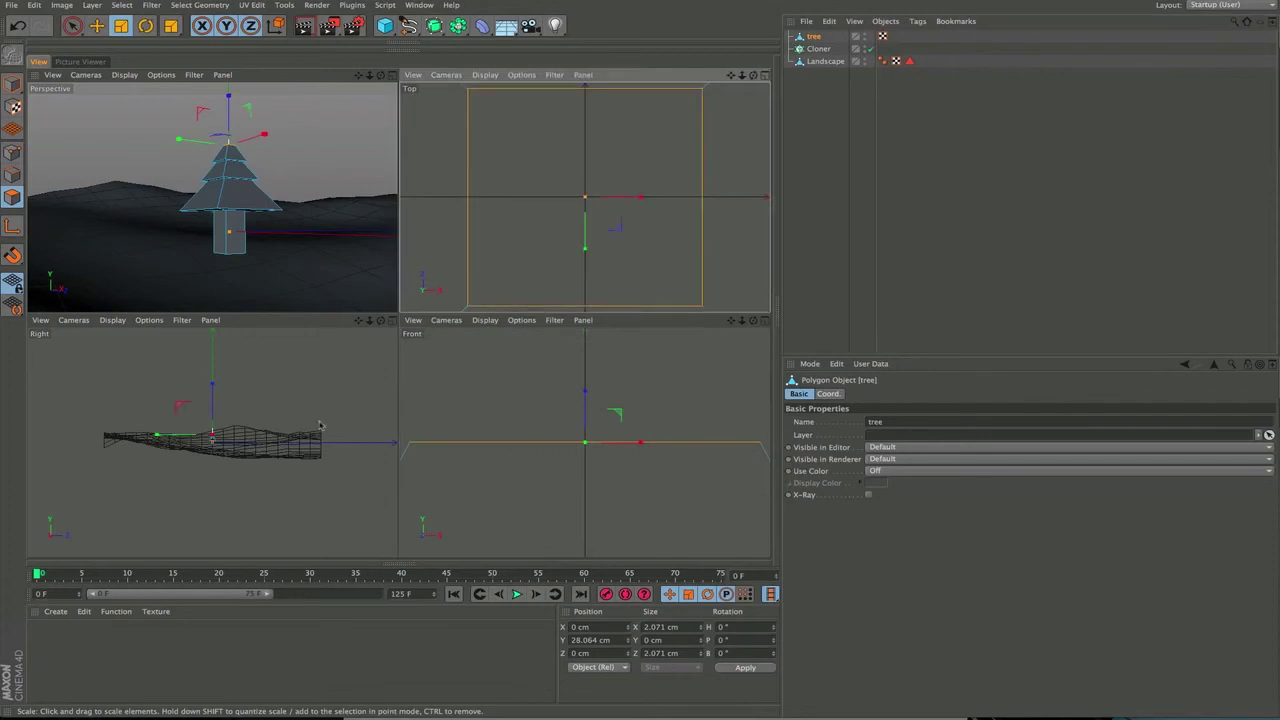
key("s")
left_click(674, 384)
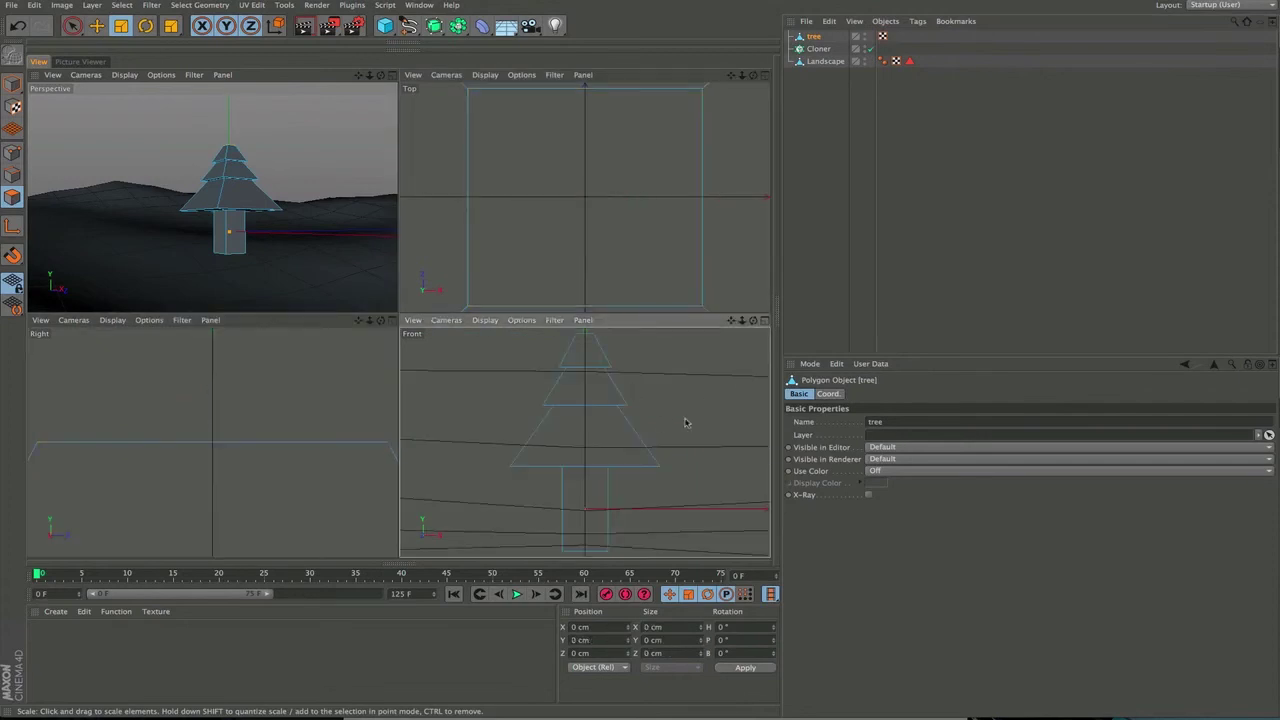
- Grow a selection from the tip polygon over all foliage tiers and scale them up uniformly to about 25.6 cm wide
mouse_move(243, 176)
left_mouse_down("alt")
mouse_move(243, 206)
mouse_move(255, 208)
mouse_move(243, 171)
left_mouse_up("alt")
left_click(244, 170)
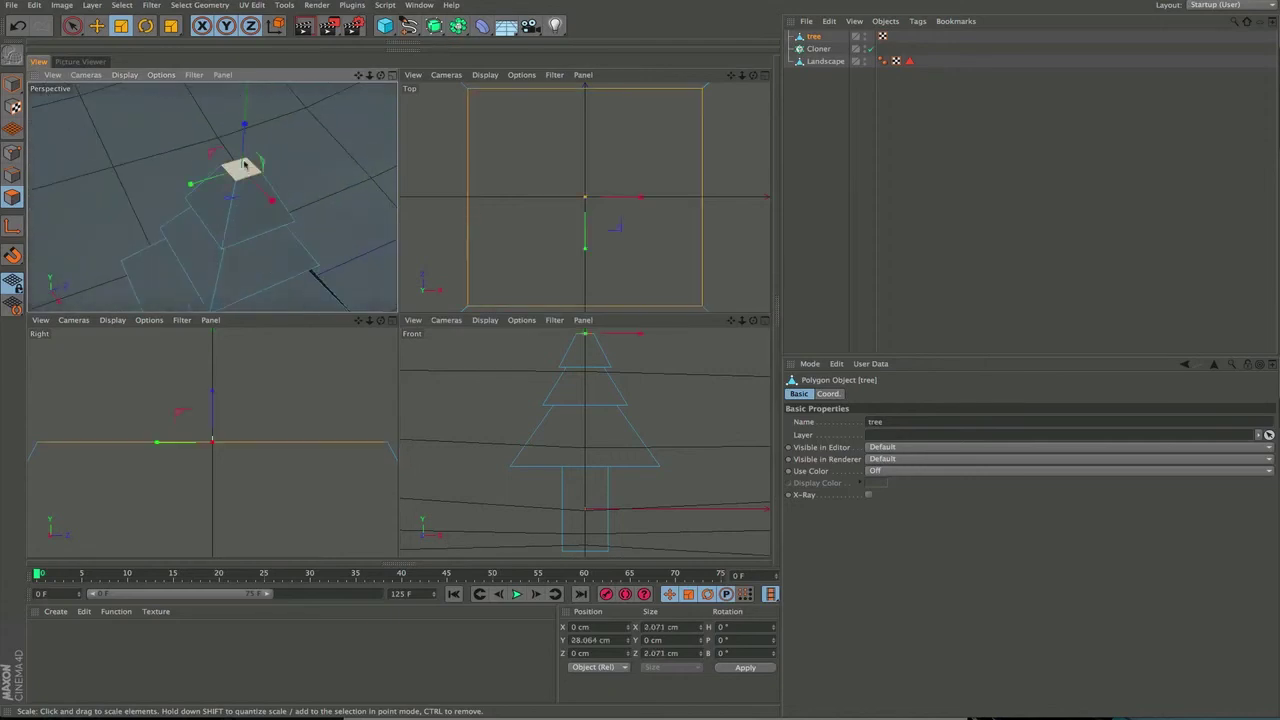
key("u")
key("y")
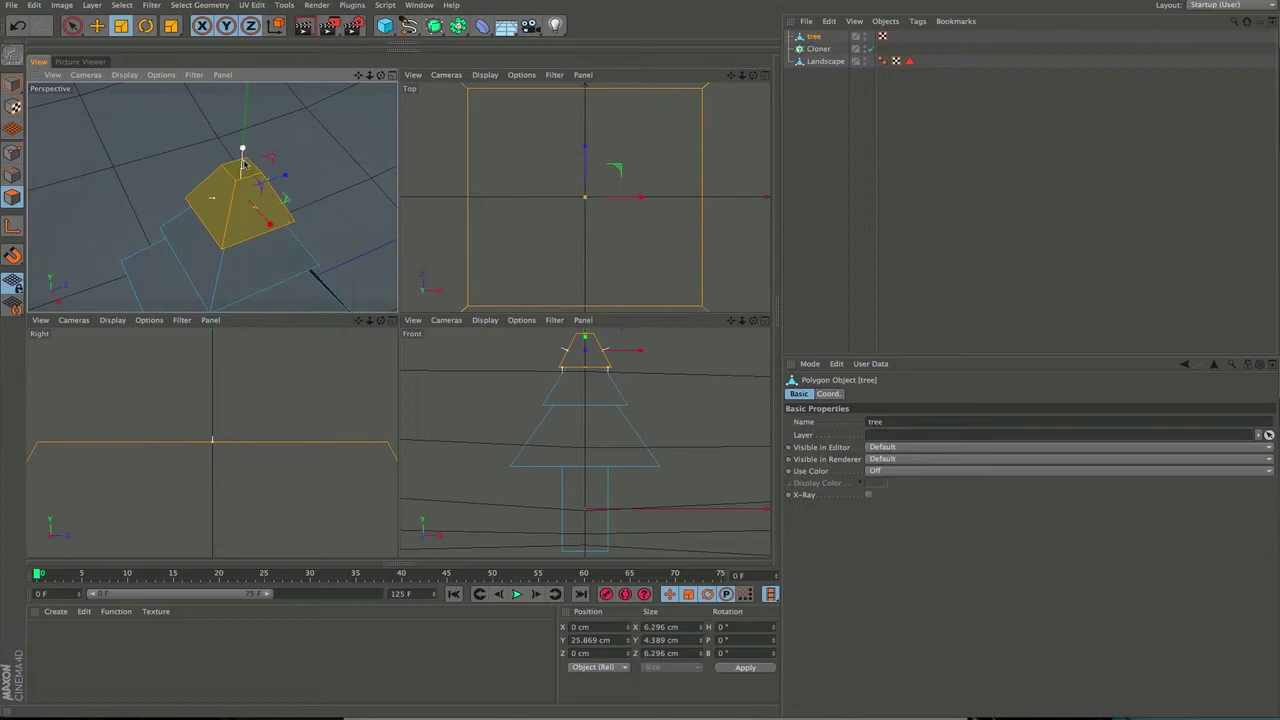
key("u")
key("y")
key("u")
key("g")
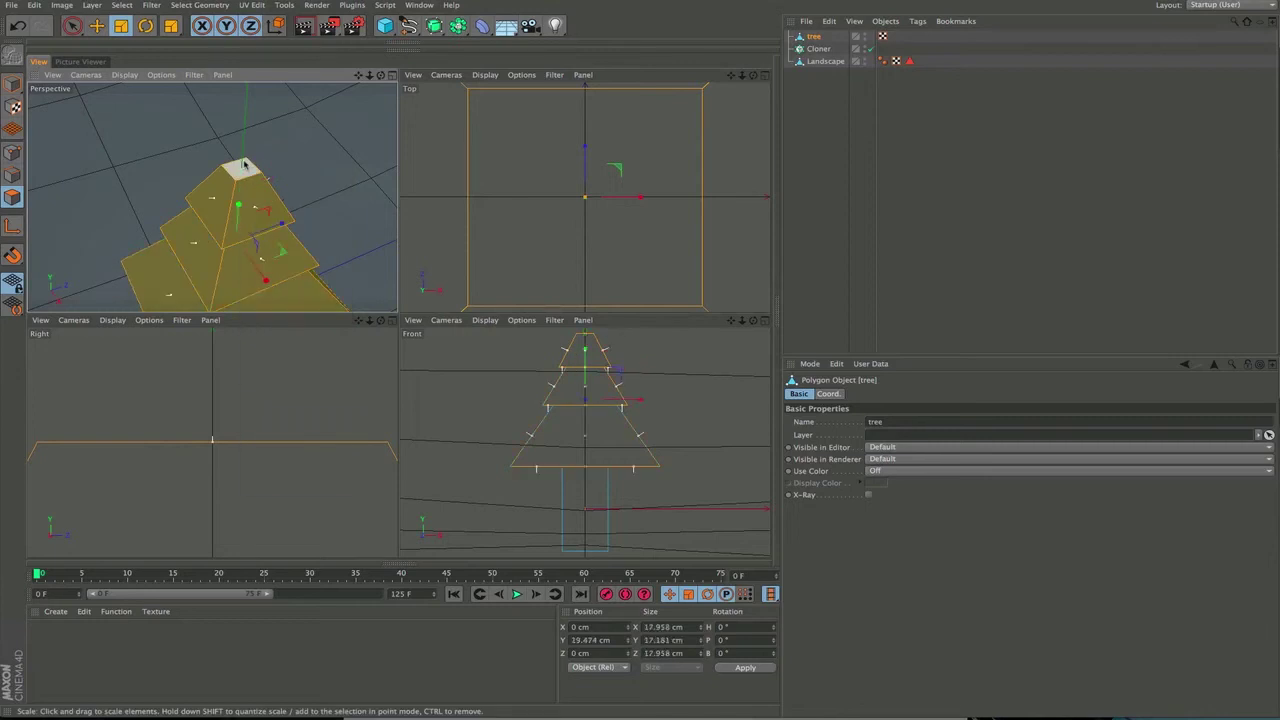
key("t")
left_click_drag(642, 522, 808, 407)
right_click_drag(678, 425, 652, 455, "alt")
scroll(652, 456, "down", 2)
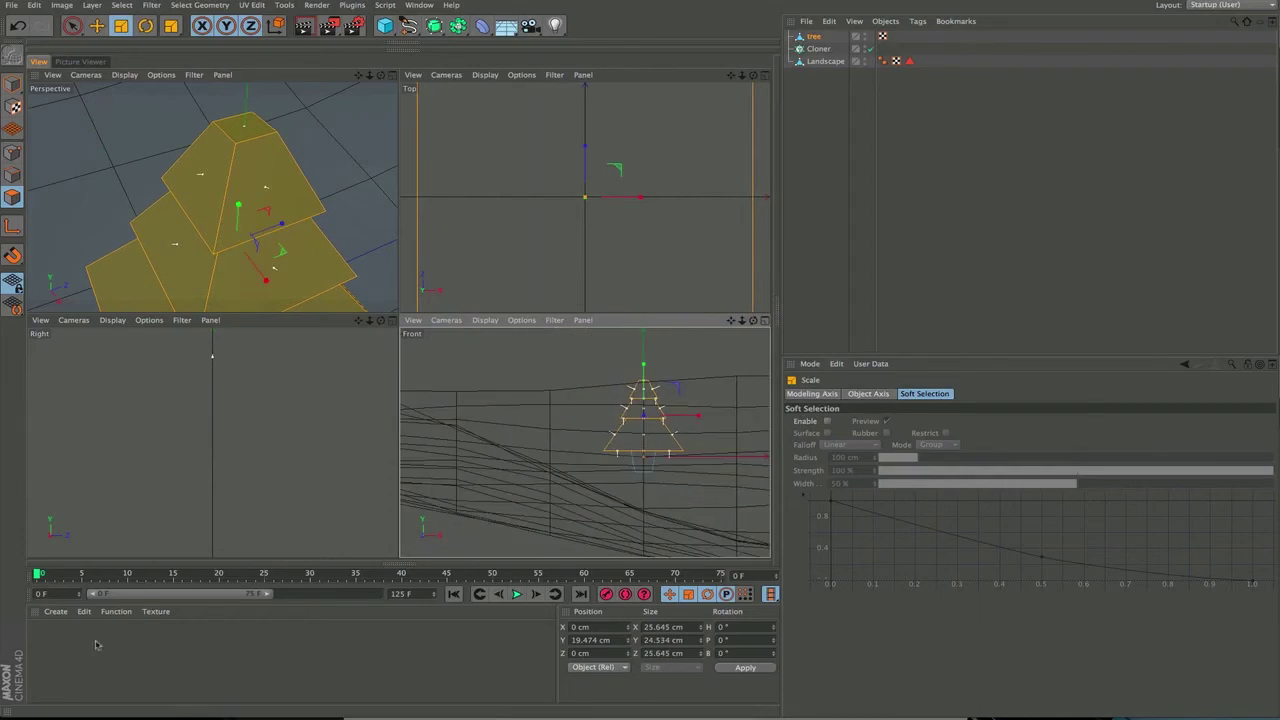
- Create a dark green material (RGB 19, 54, 19) without specular and apply it to the selected foliage polygons
double_click(43, 633)
double_click(41, 636)
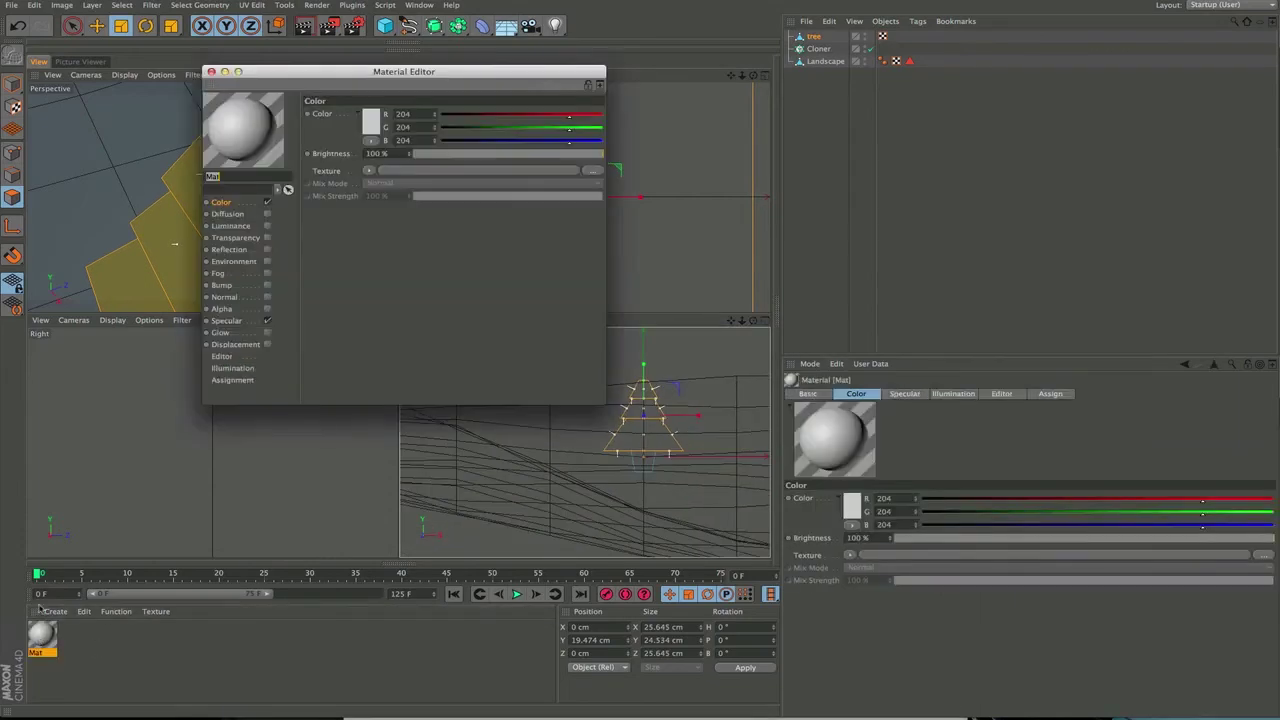
left_click(371, 124)
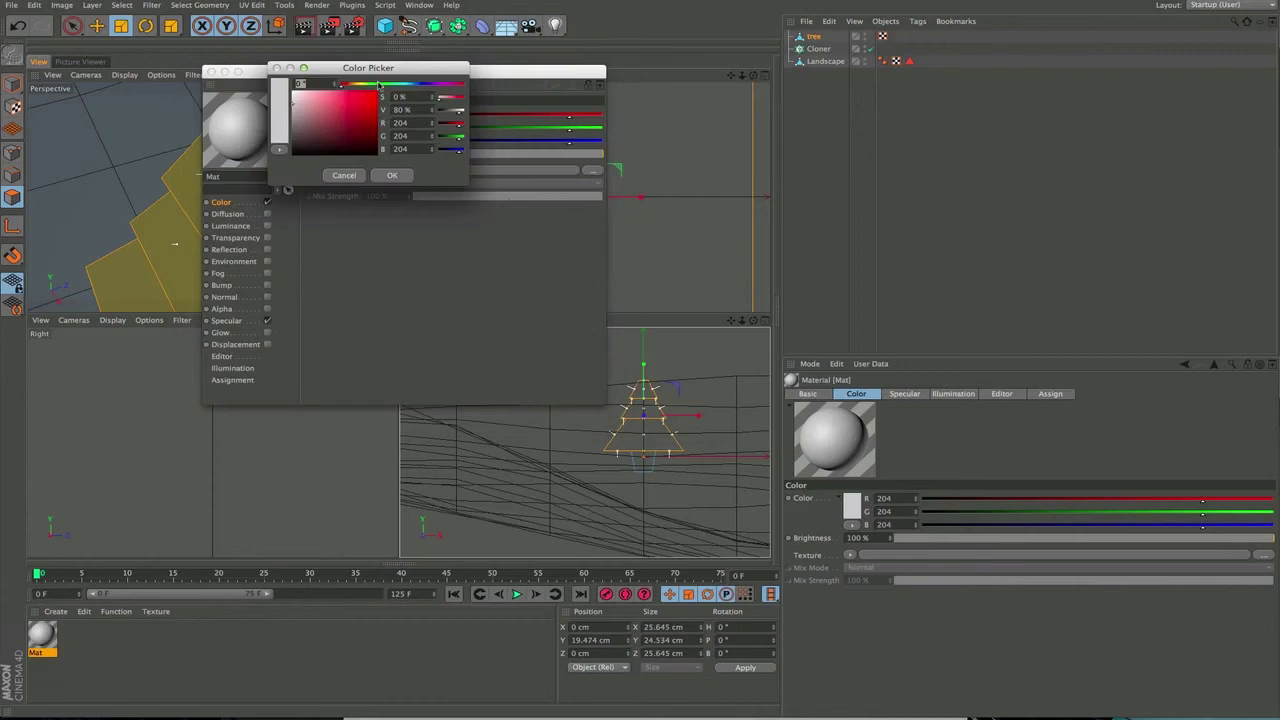
left_click(378, 84)
left_click_drag(348, 139, 347, 145)
left_click(393, 176)
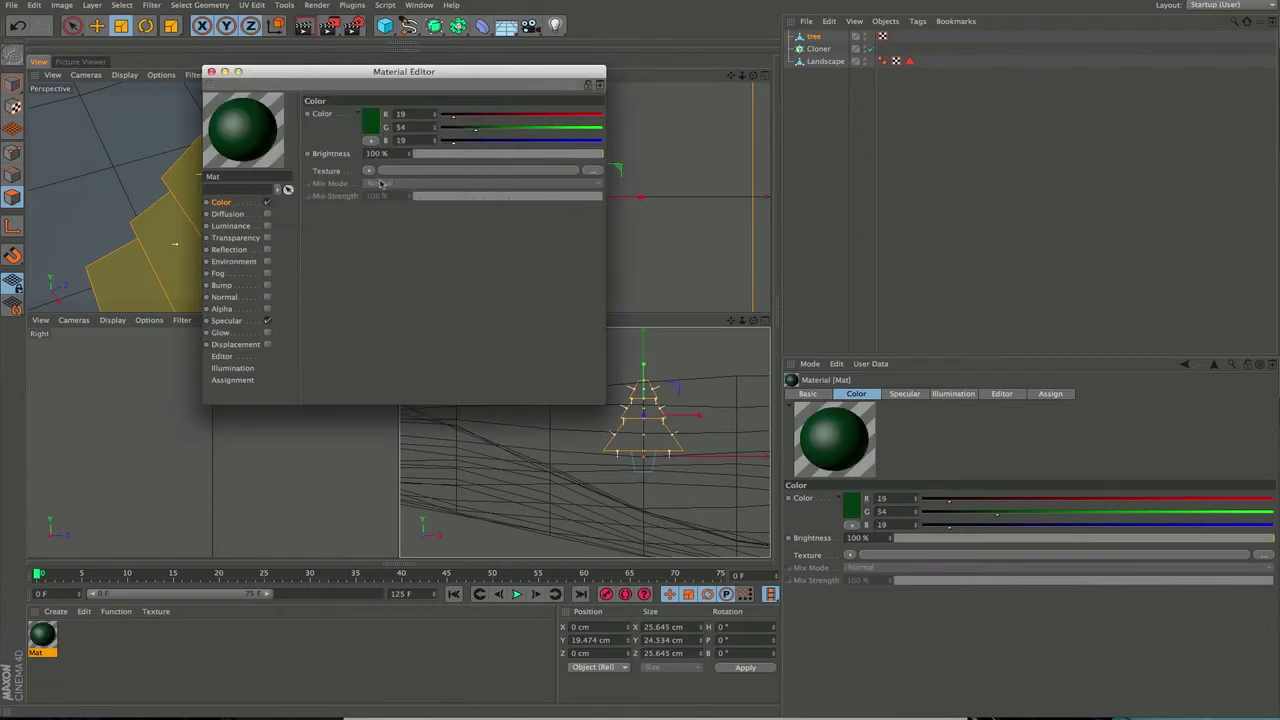
left_click(267, 320)
left_click(211, 71)
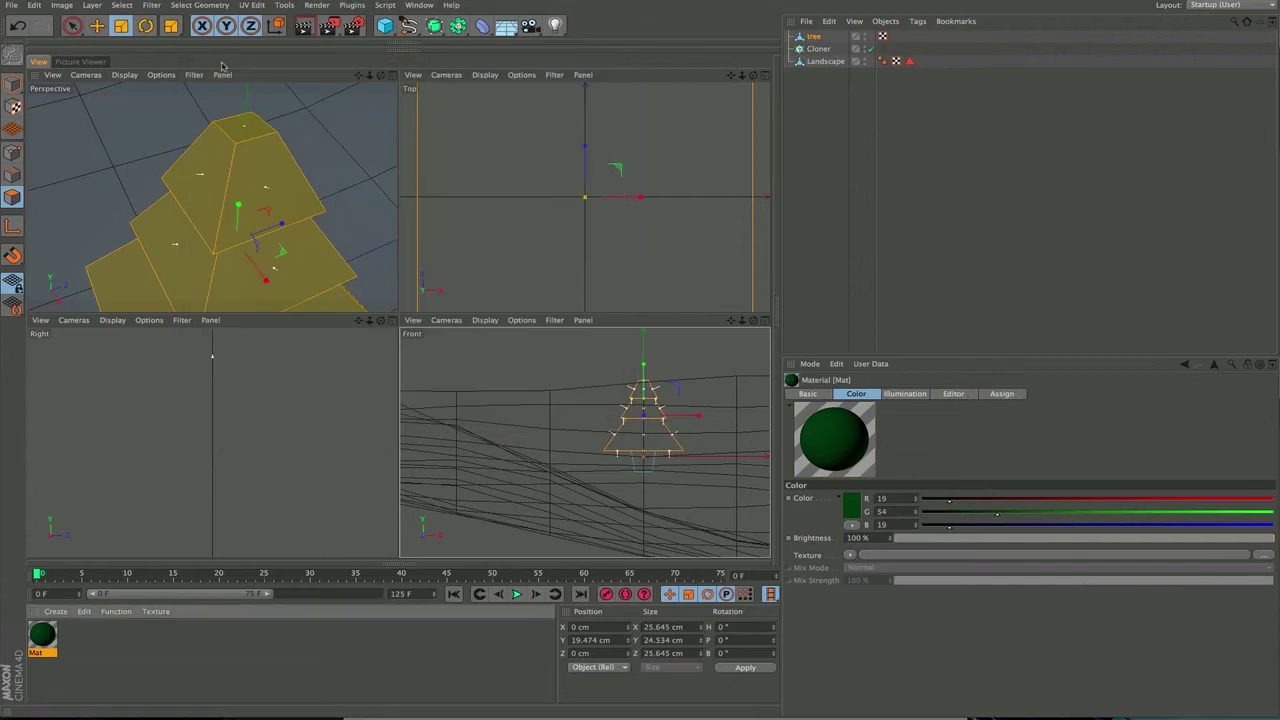
right_click(45, 640)
left_click(90, 538)
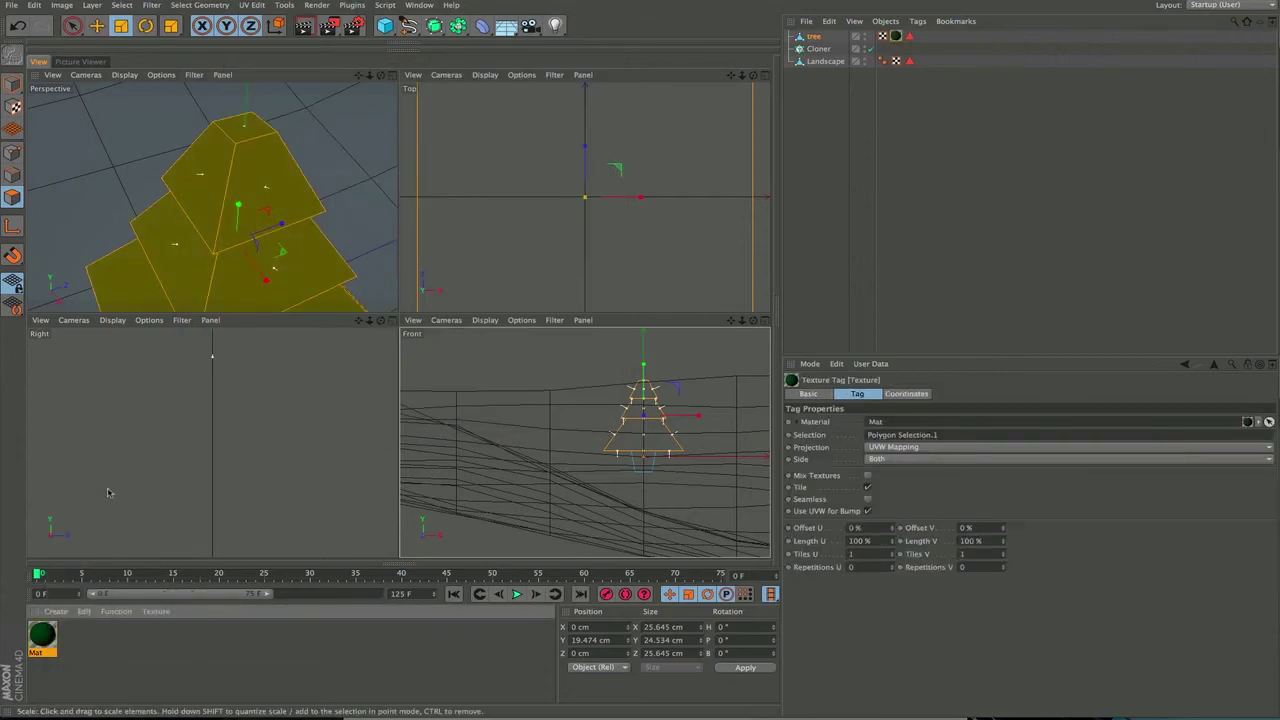
- Invert the polygon selection so that only the tree's trunk is selected
middle_click(363, 237)
scroll(467, 266, "down", 4)
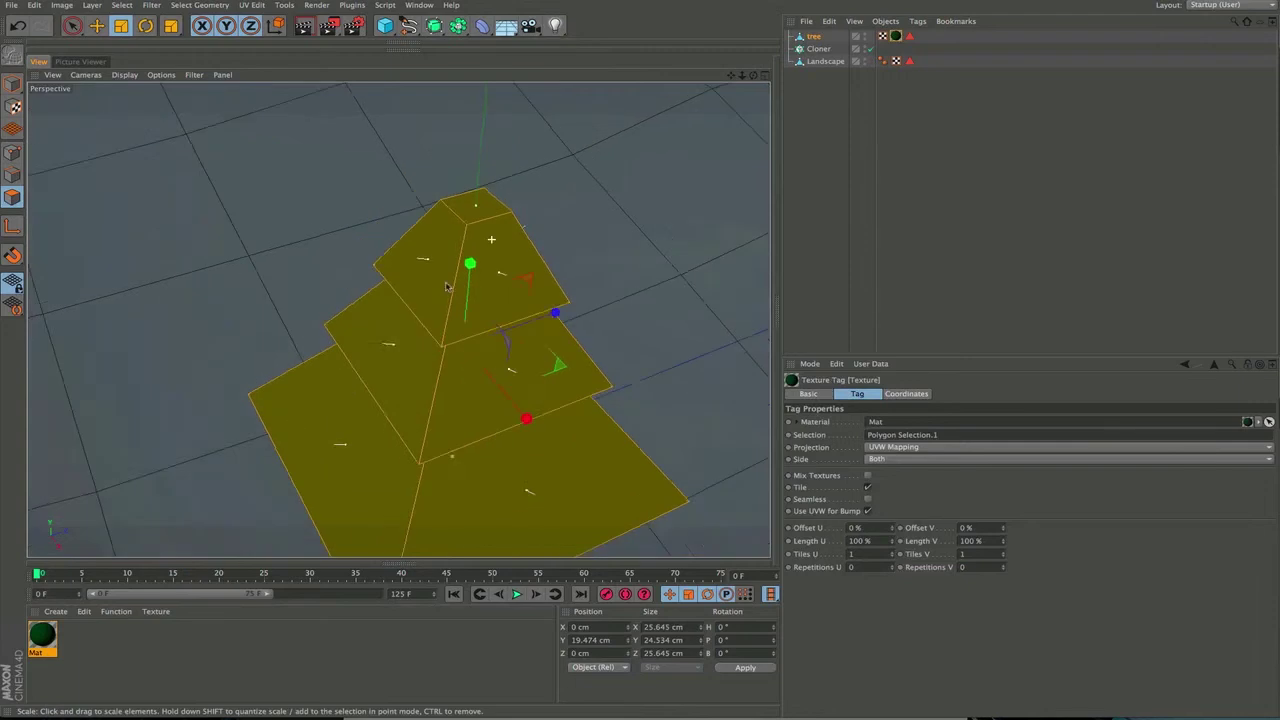
middle_click_drag(458, 482, 476, 350, "alt")
left_click_drag(458, 483, 504, 298, "alt")
key("u")
key("i")
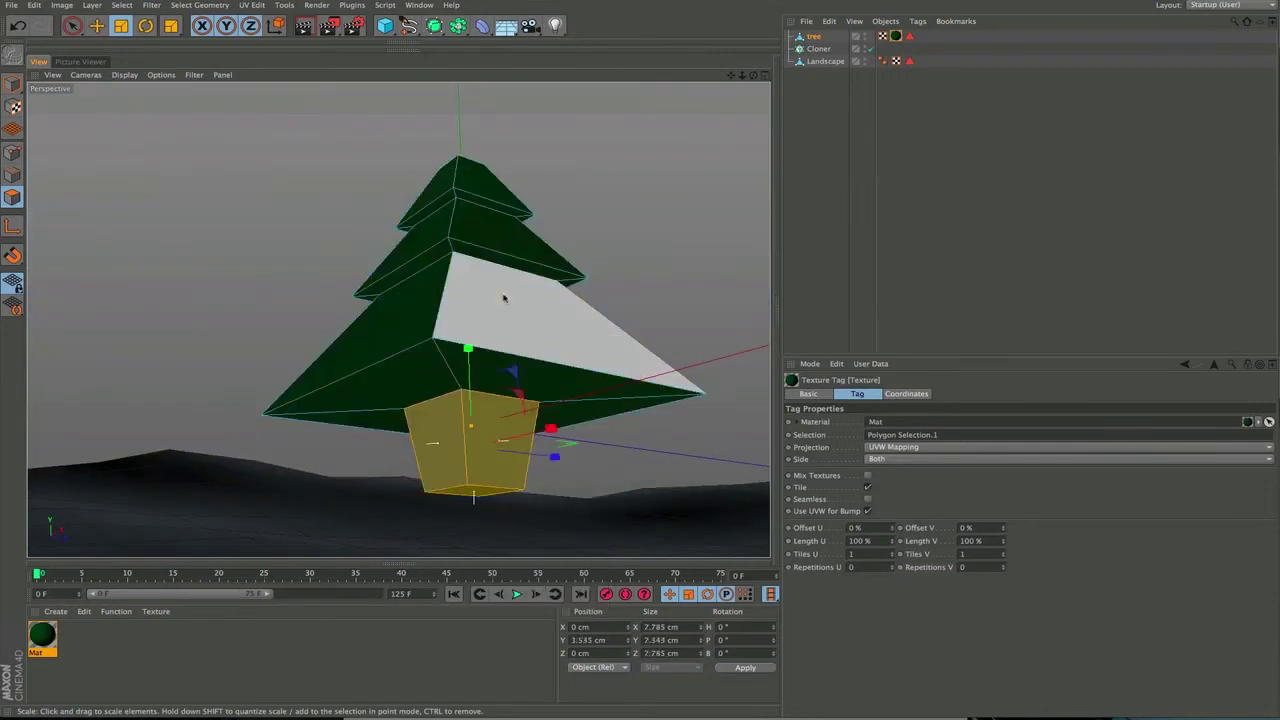
- Create a second material for the trunk and set its color to dark brown (RGB 22, 14, 9)
double_click(95, 642)
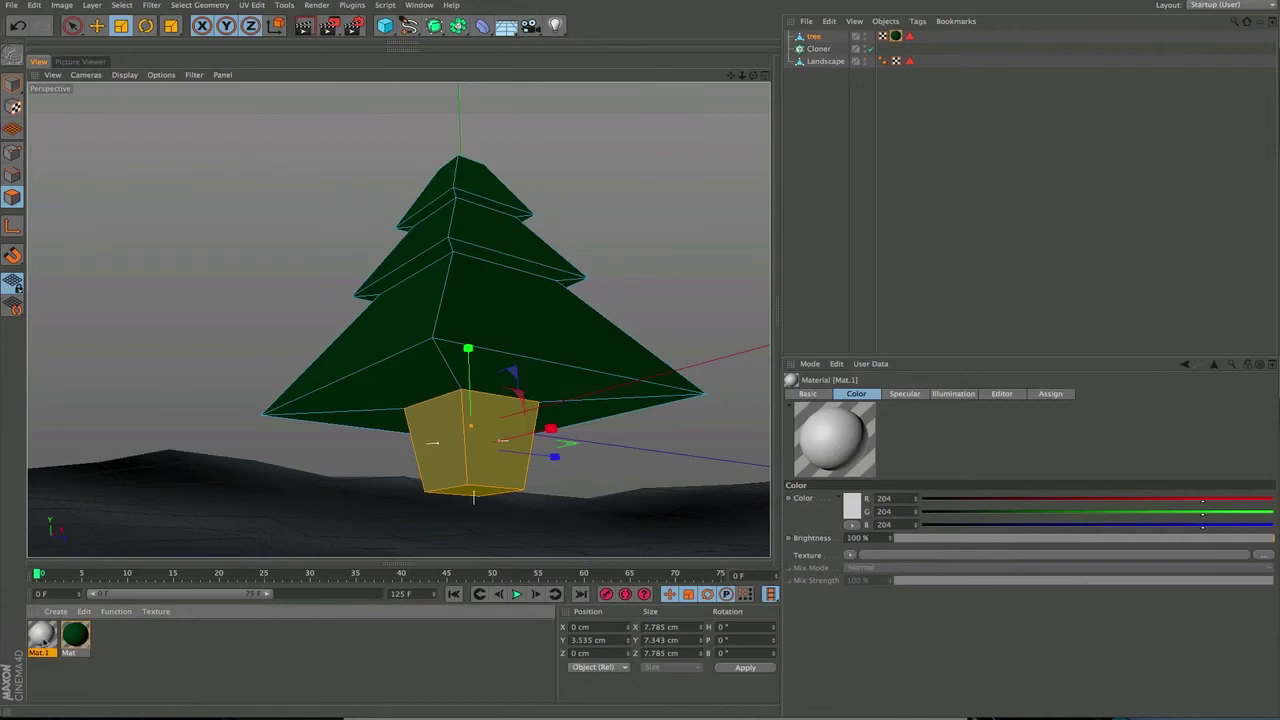
left_click(852, 507)
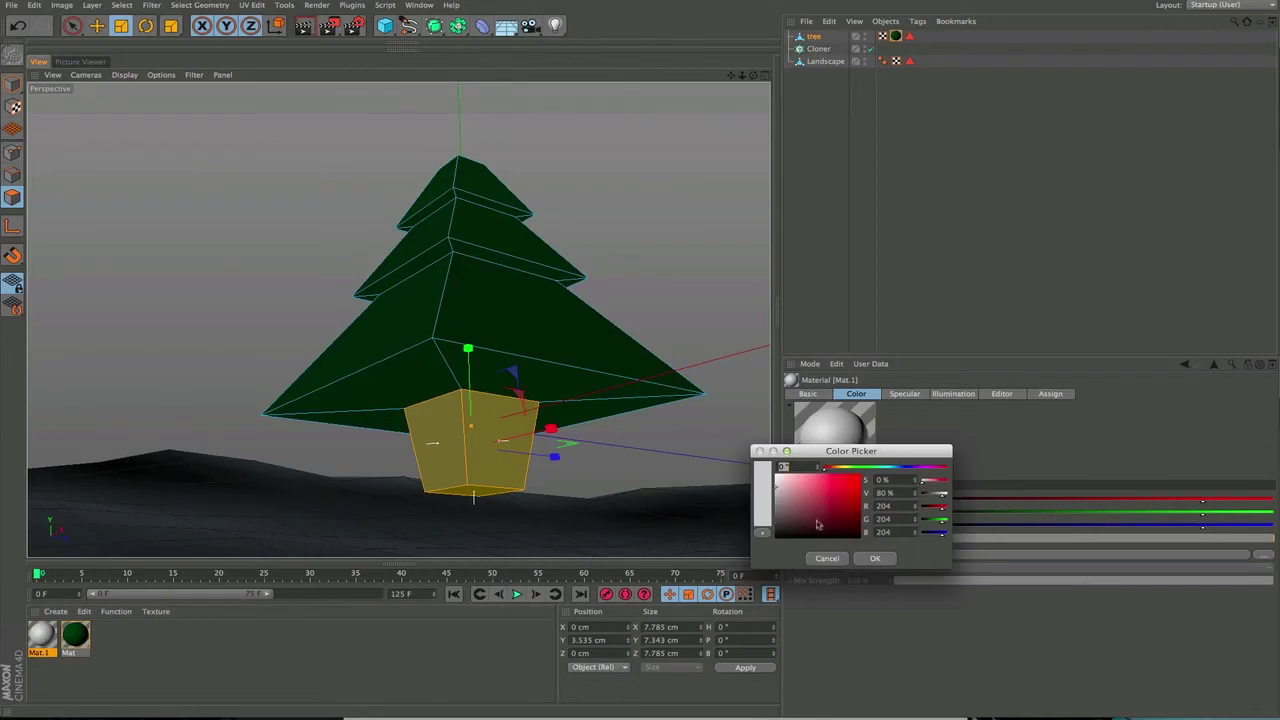
left_click(833, 469)
left_click_drag(845, 534, 823, 532)
left_click(875, 559)
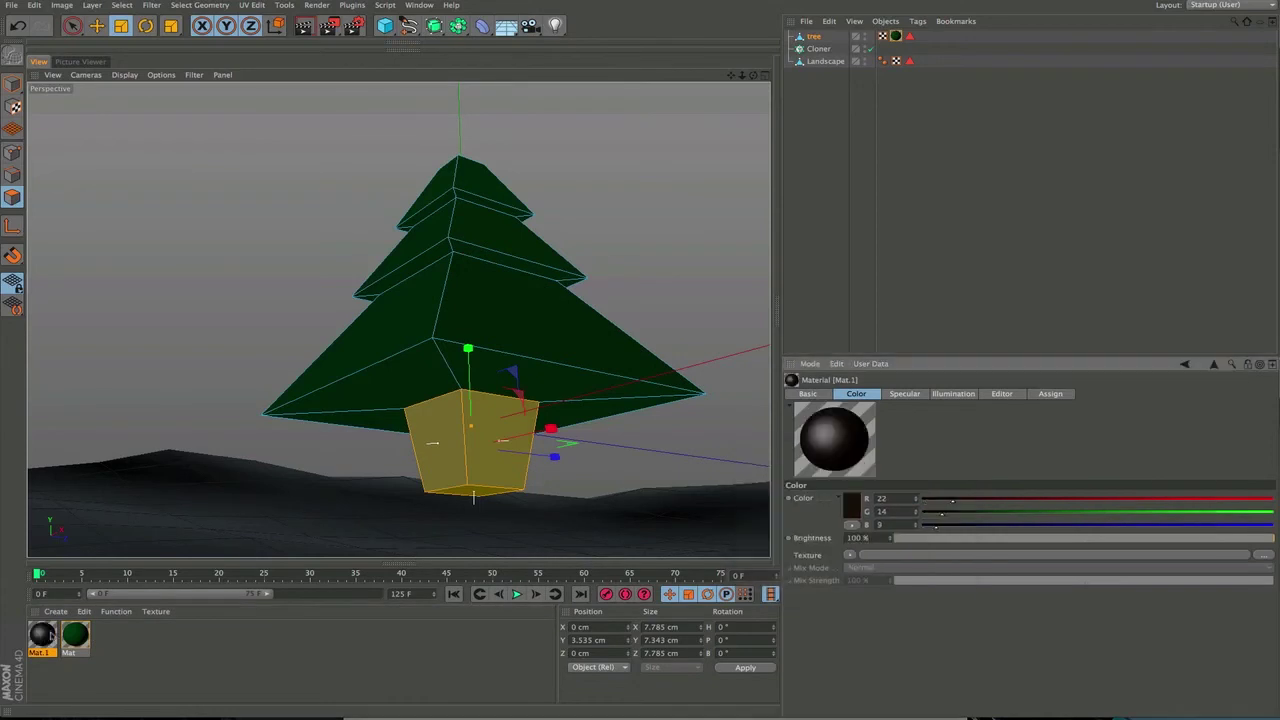
- Apply the dark brown material to the selected trunk polygons
right_click(50, 638)
left_click(72, 534)
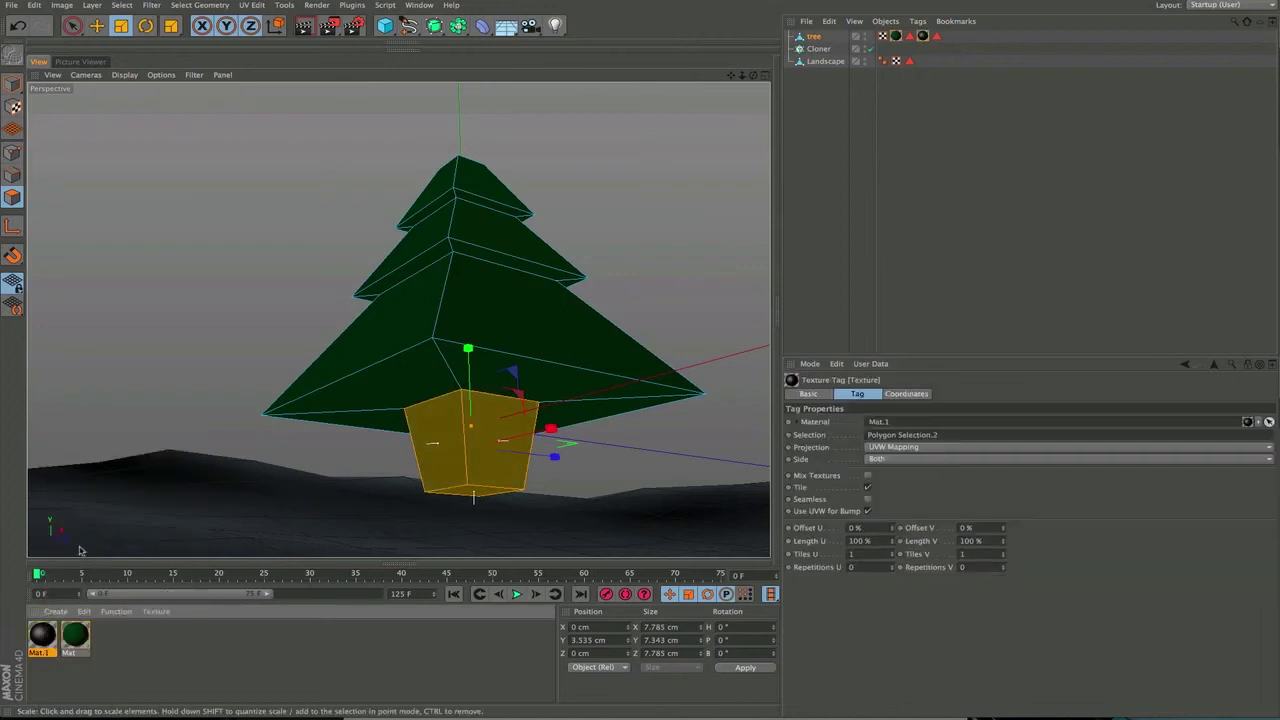
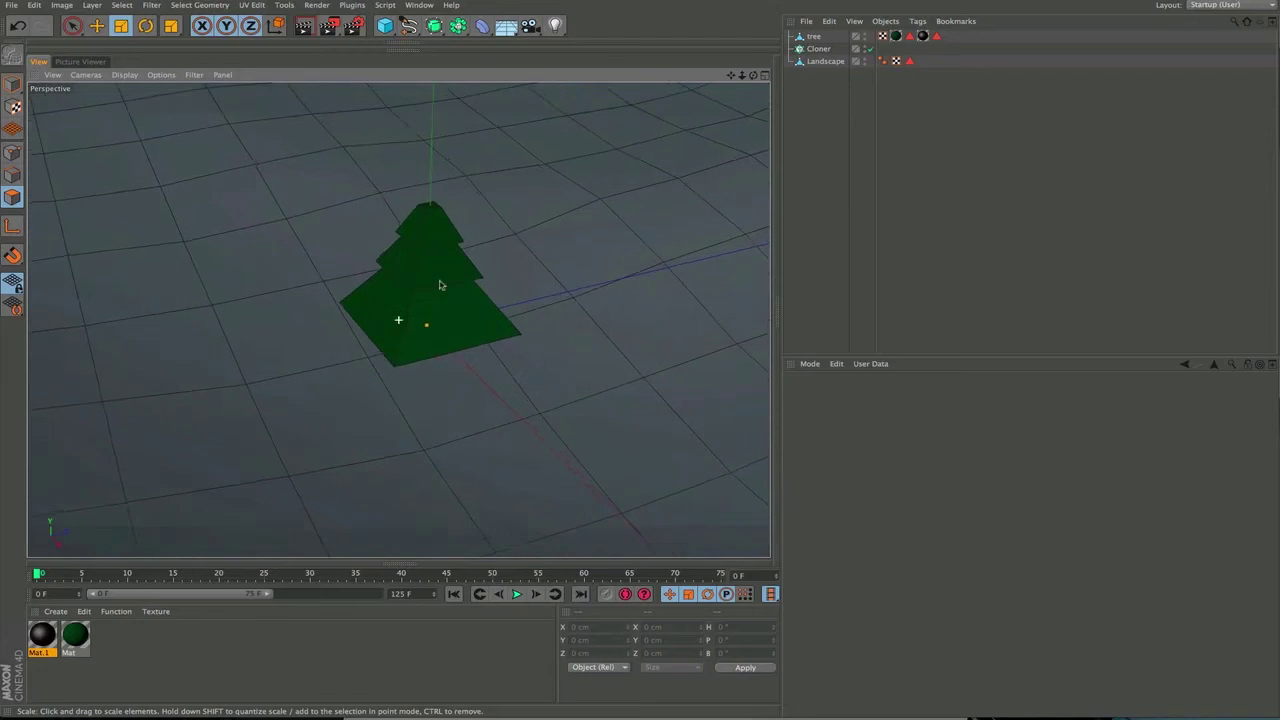
- Make the tree object a child of the Cloner
middle_click_drag(440, 285, 434, 336, "alt")
mouse_move(421, 371)
left_mouse_down("alt")
mouse_move(428, 277)
mouse_move(417, 362)
left_mouse_up("alt")
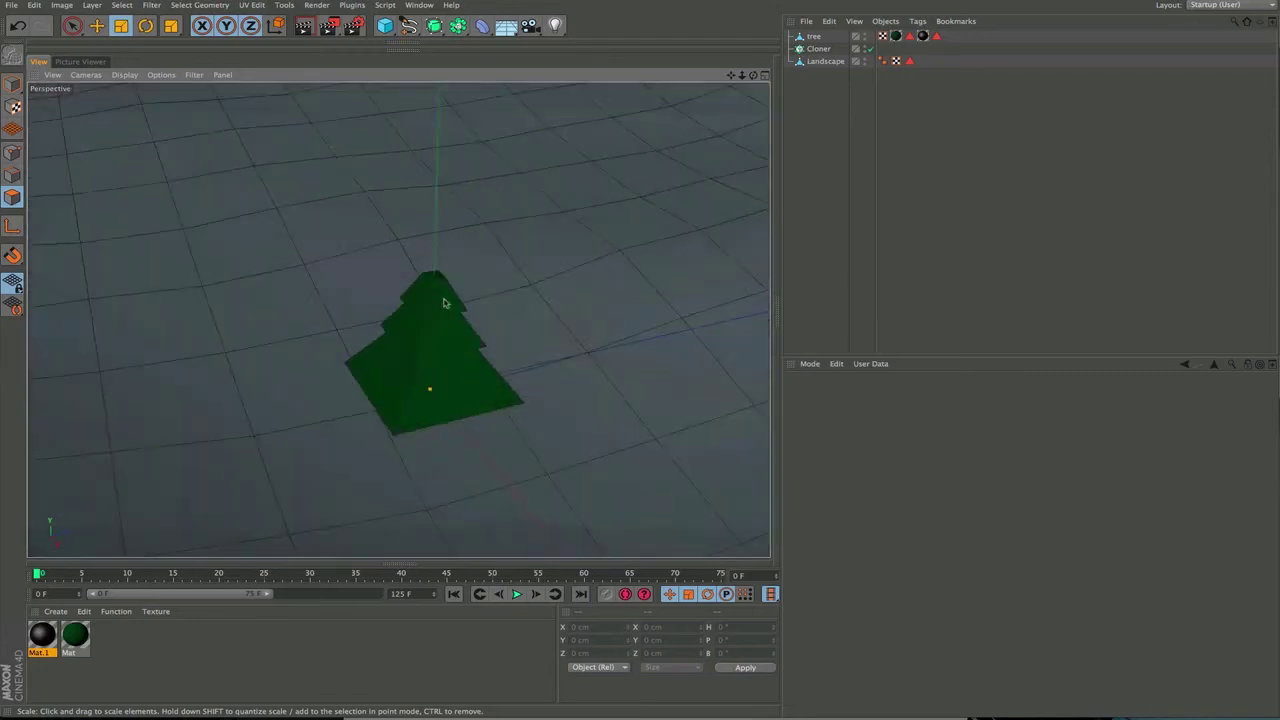
right_click_drag(443, 300, 423, 355, "alt")
middle_click_drag(423, 355, 434, 323, "alt")
left_click_drag(398, 320, 433, 315, "alt")
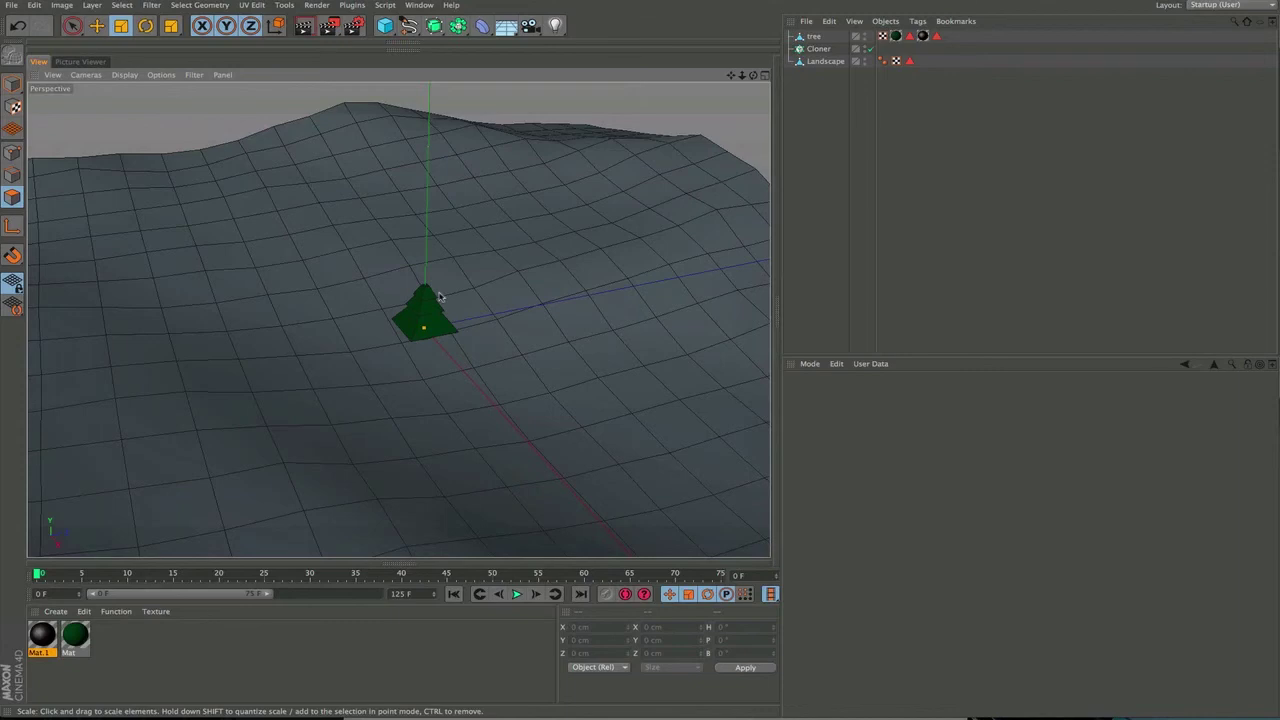
left_click_drag(428, 316, 368, 355, "alt")
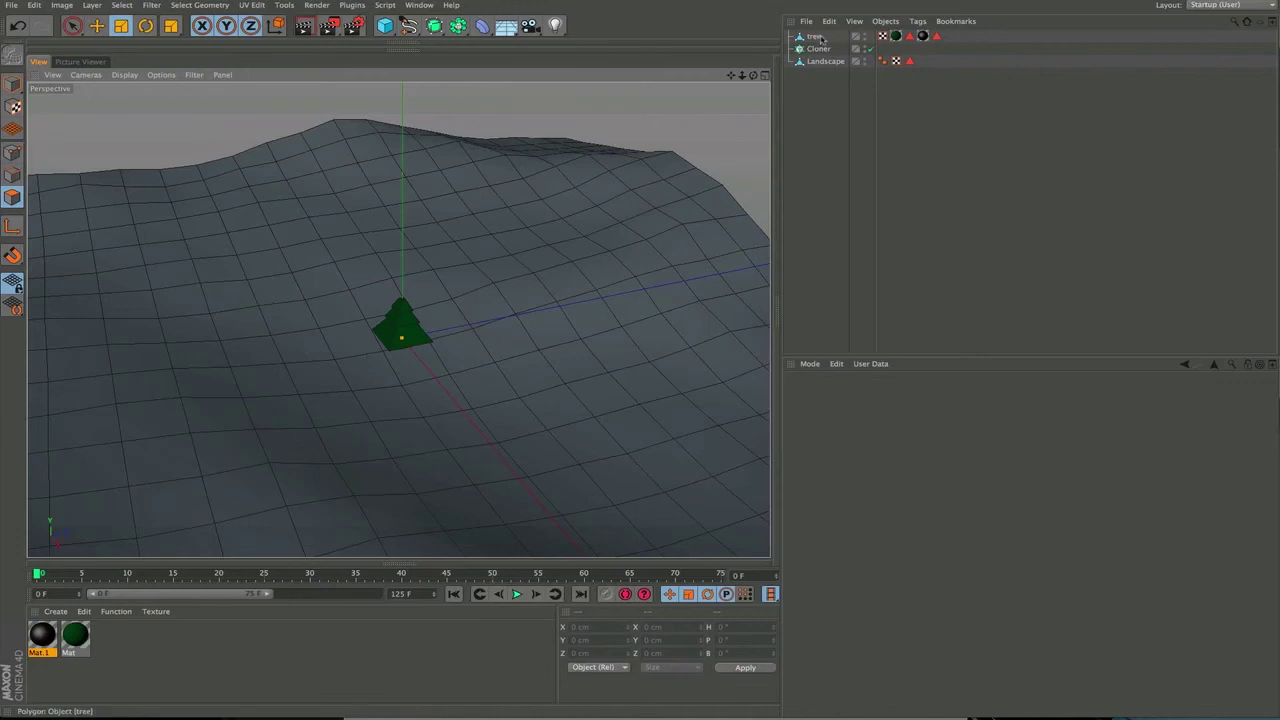
left_click_drag(826, 48, 827, 49)
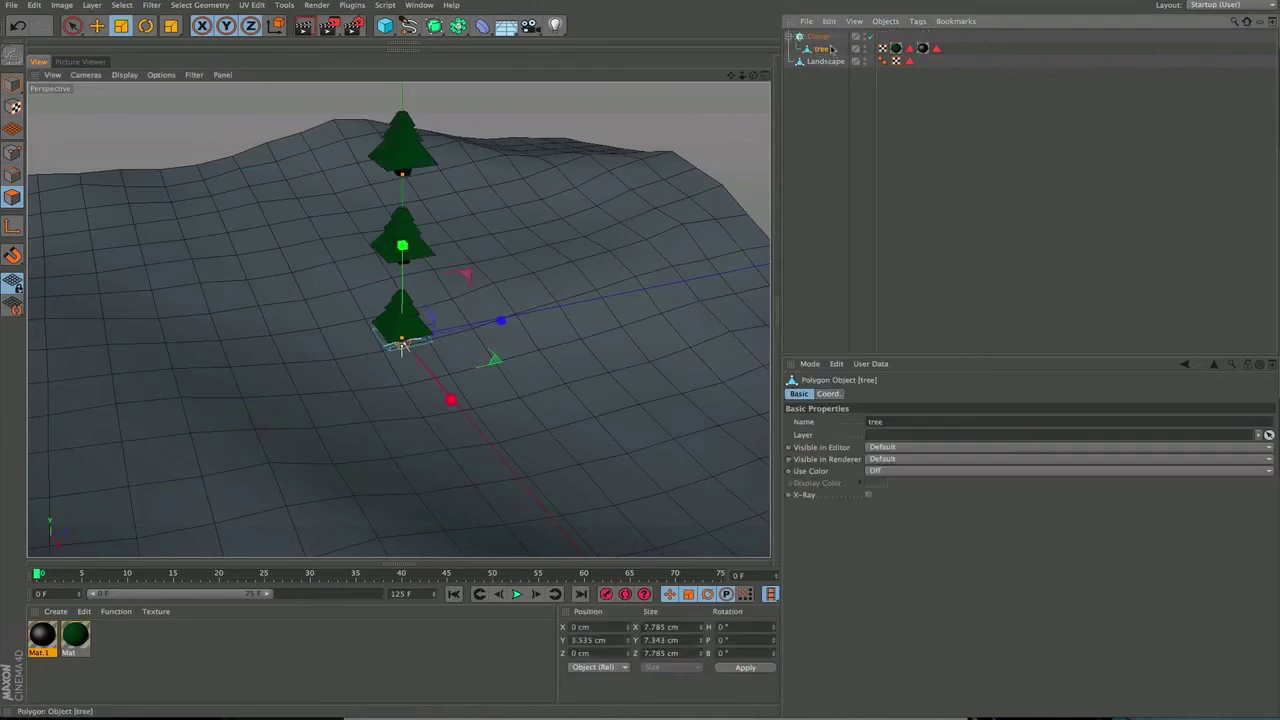
left_click(826, 36)
scroll(440, 300, "down", 5)
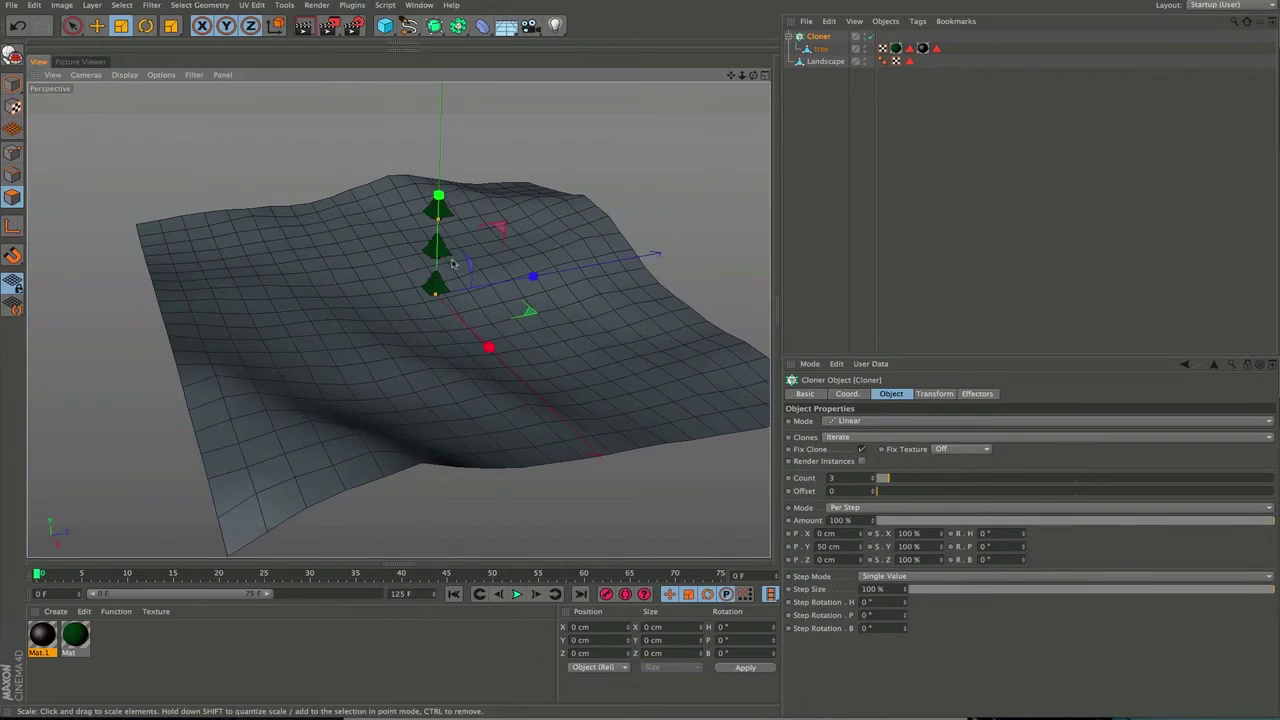
- Scale the whole tree object up uniformly to about 38.9 cm wide and 48.4 cm high
left_click(834, 49)
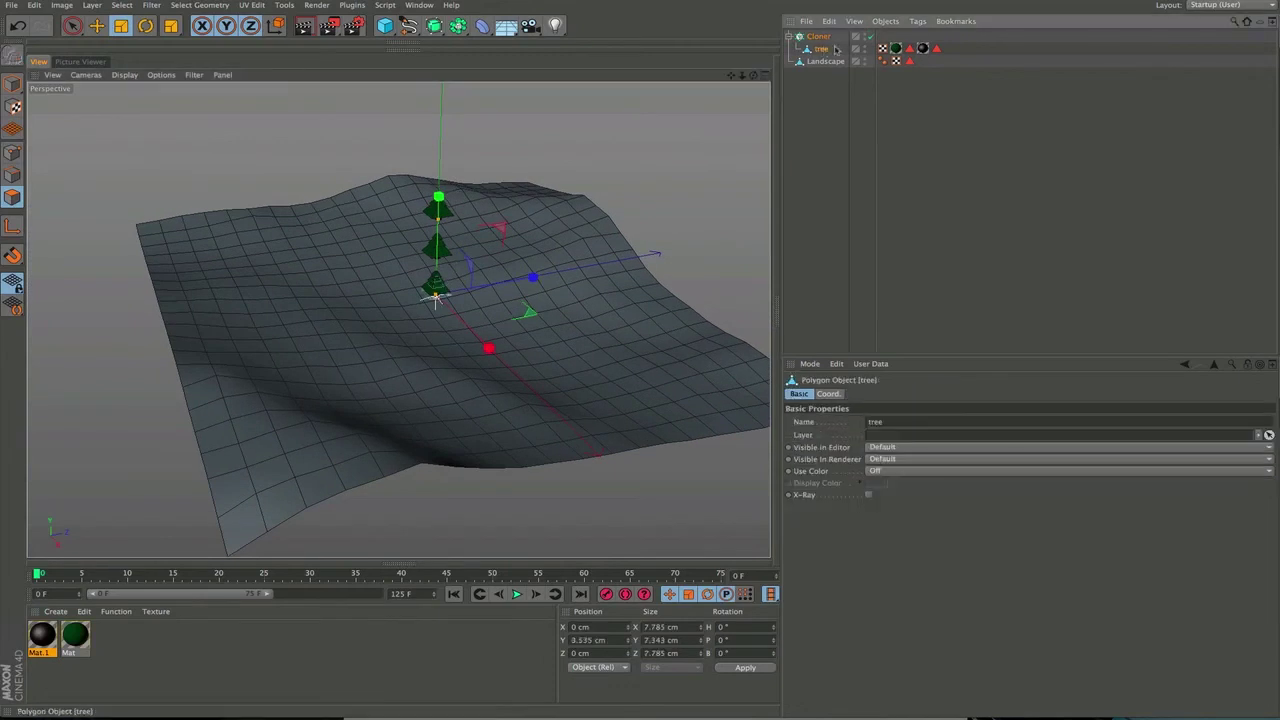
left_click(13, 85)
key("t")
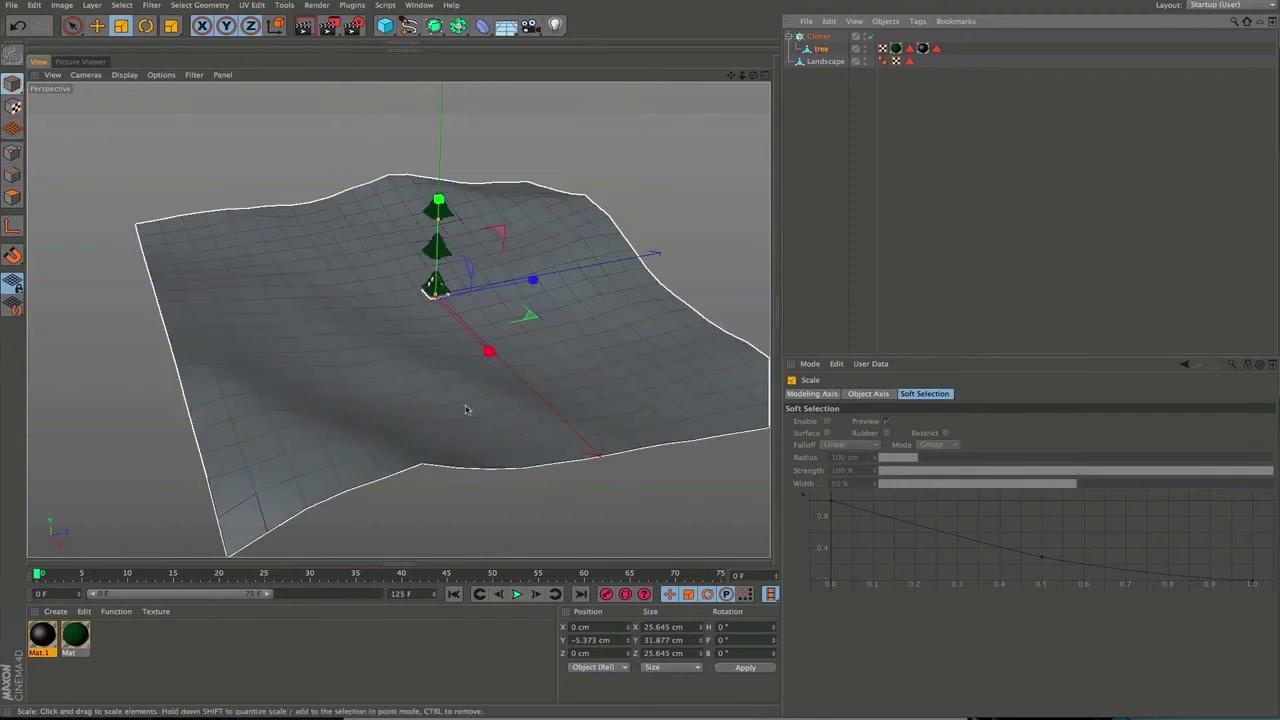
left_click_drag(466, 409, 567, 300)
left_click_drag(466, 417, 502, 376)
- Set the Cloner's mode to Object and assign the Landscape as the object to clone onto
left_click(824, 36)
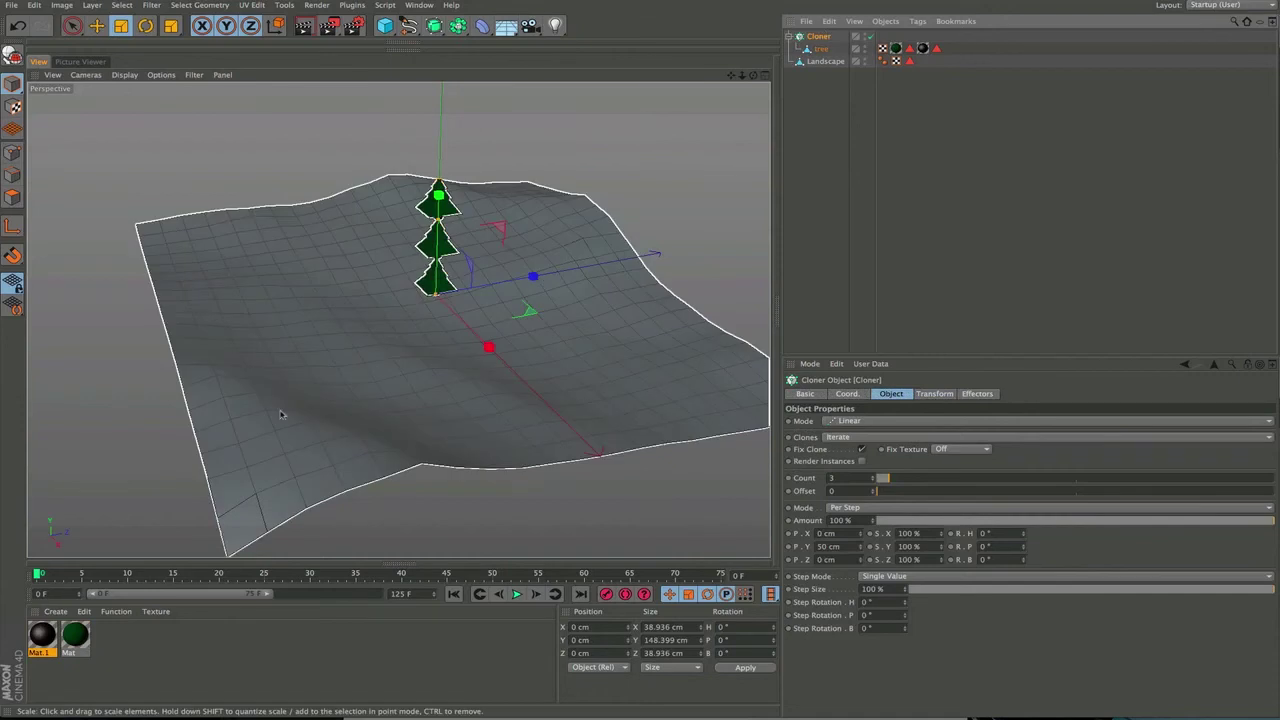
left_click(885, 424)
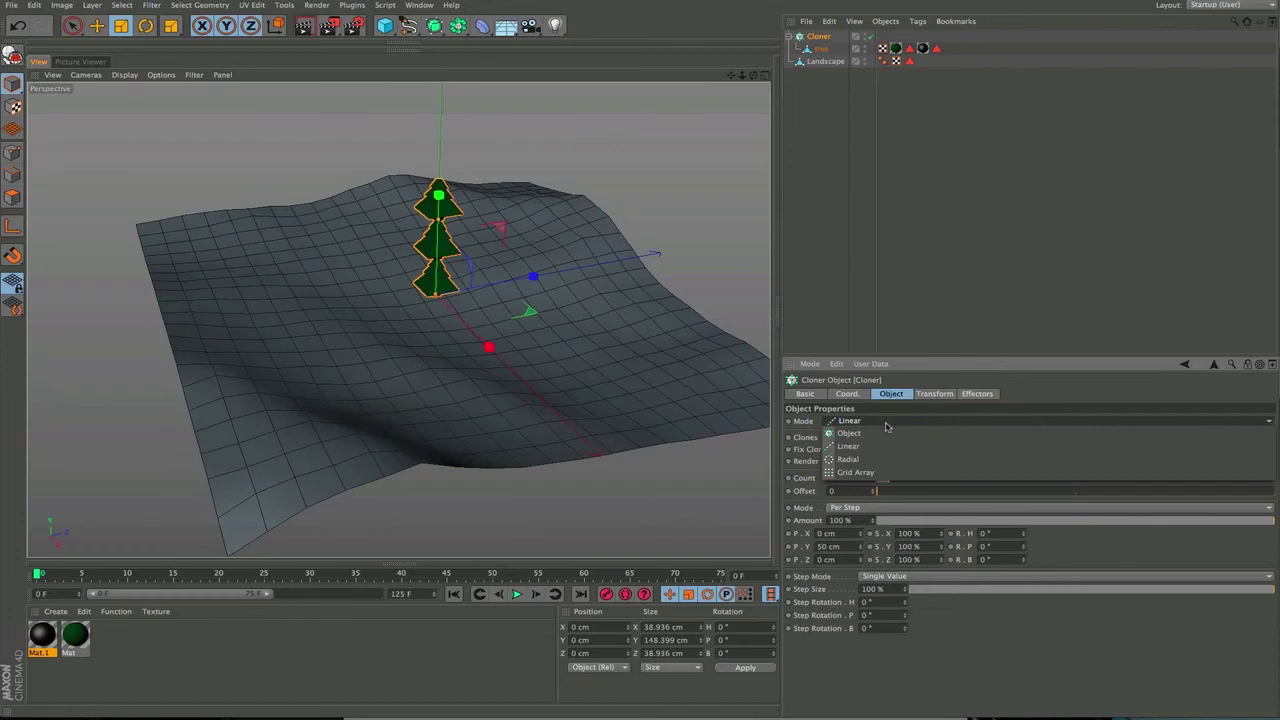
left_click(885, 432)
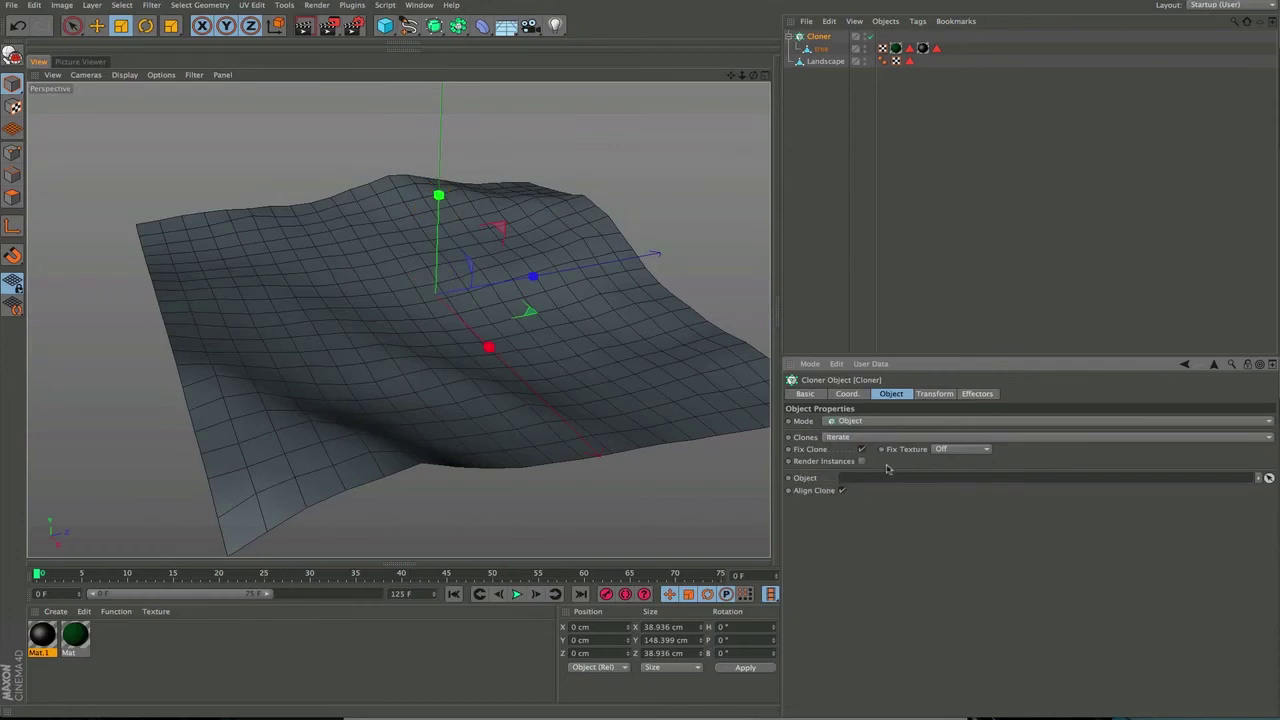
left_click_drag(827, 62, 912, 479)
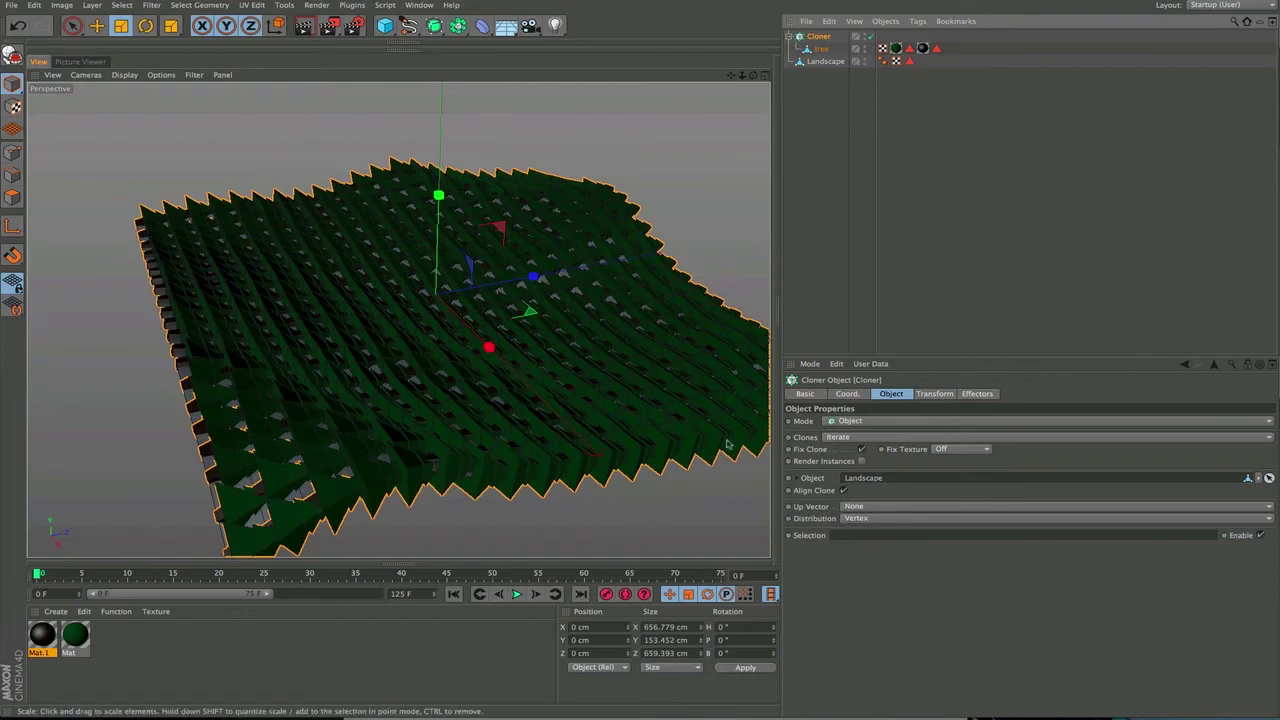
- Turn off Align Clone on the Cloner and set its distribution to Polygon Center
left_click(842, 491)
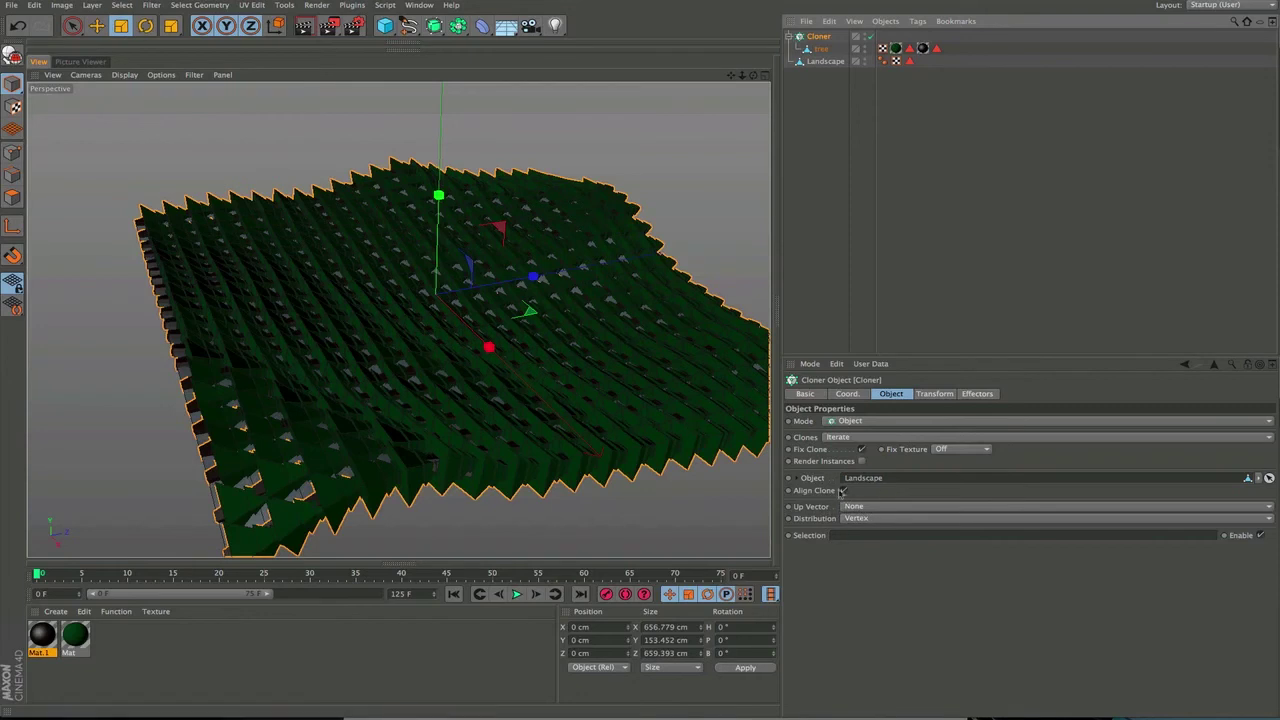
left_click(843, 491)
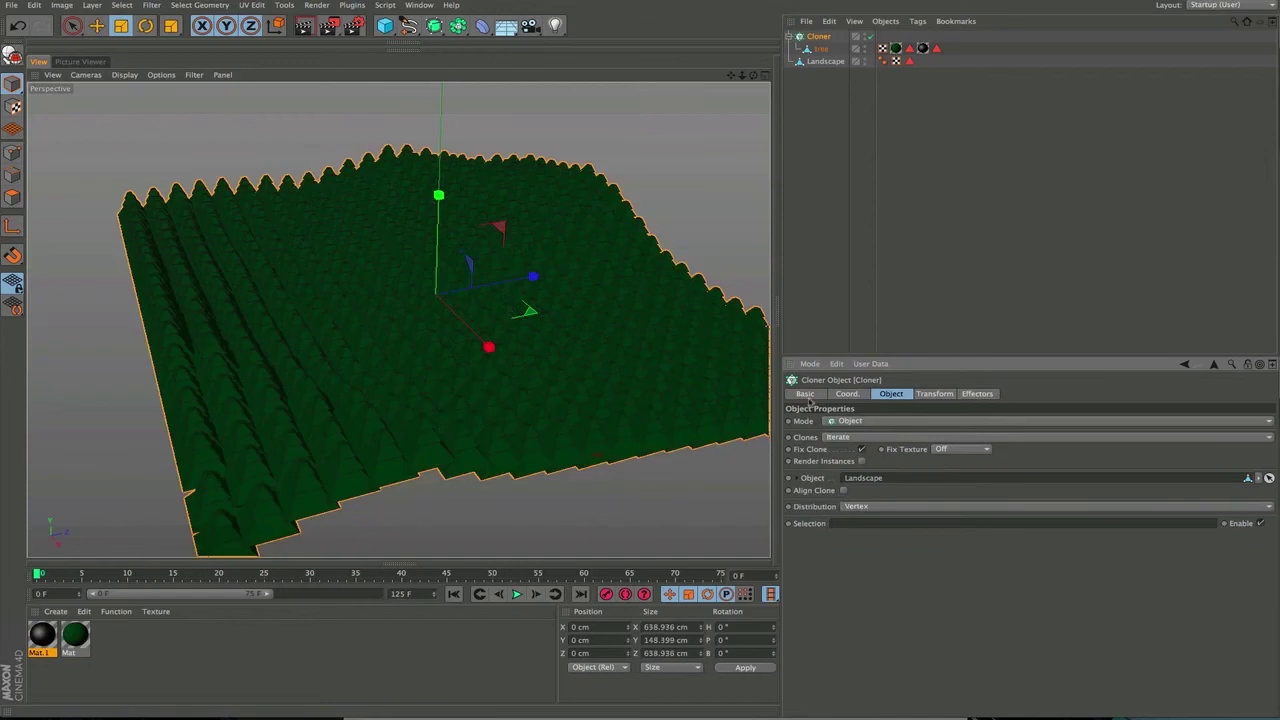
left_click_drag(469, 397, 492, 331, "alt")
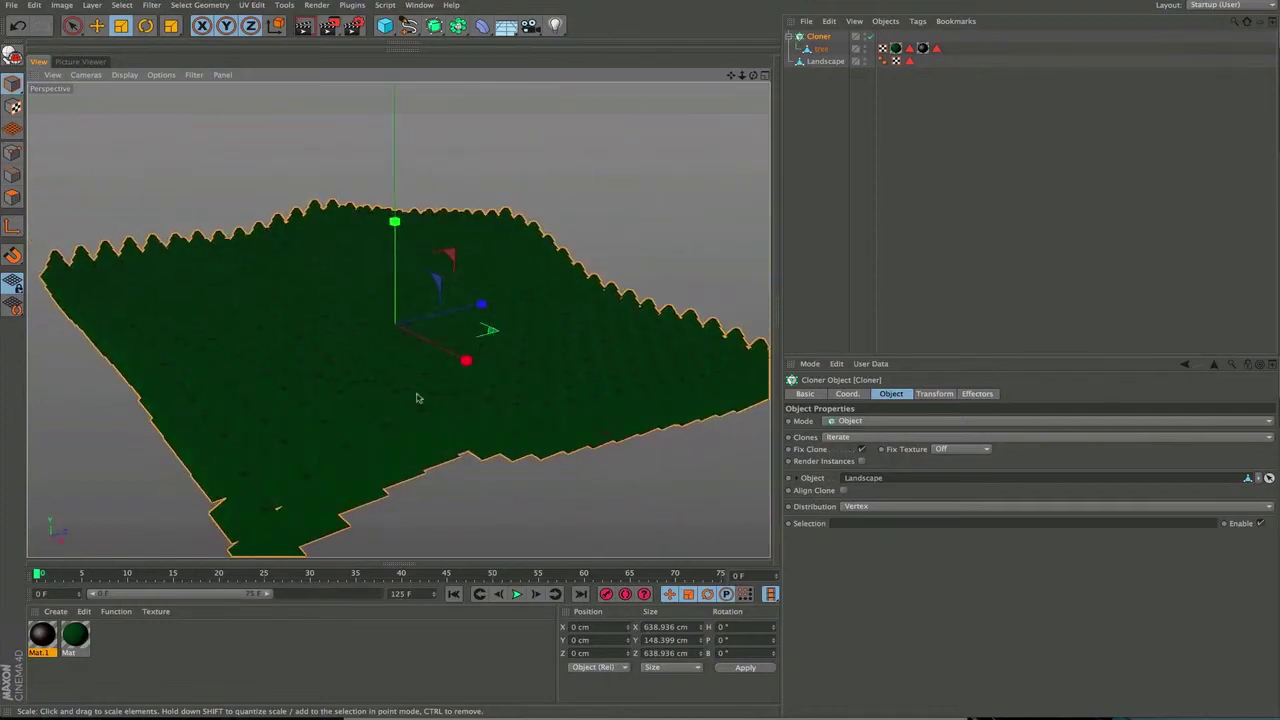
left_click_drag(426, 391, 476, 358, "alt")
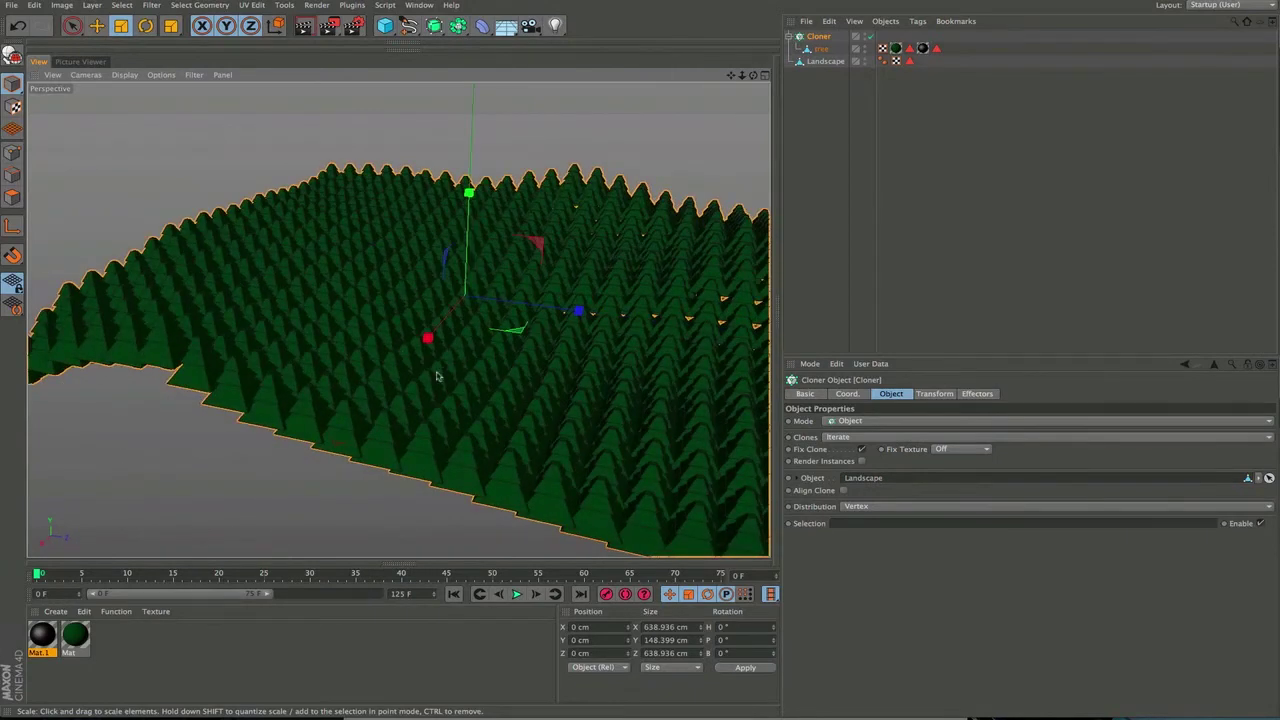
left_click_drag(445, 373, 543, 378, "alt")
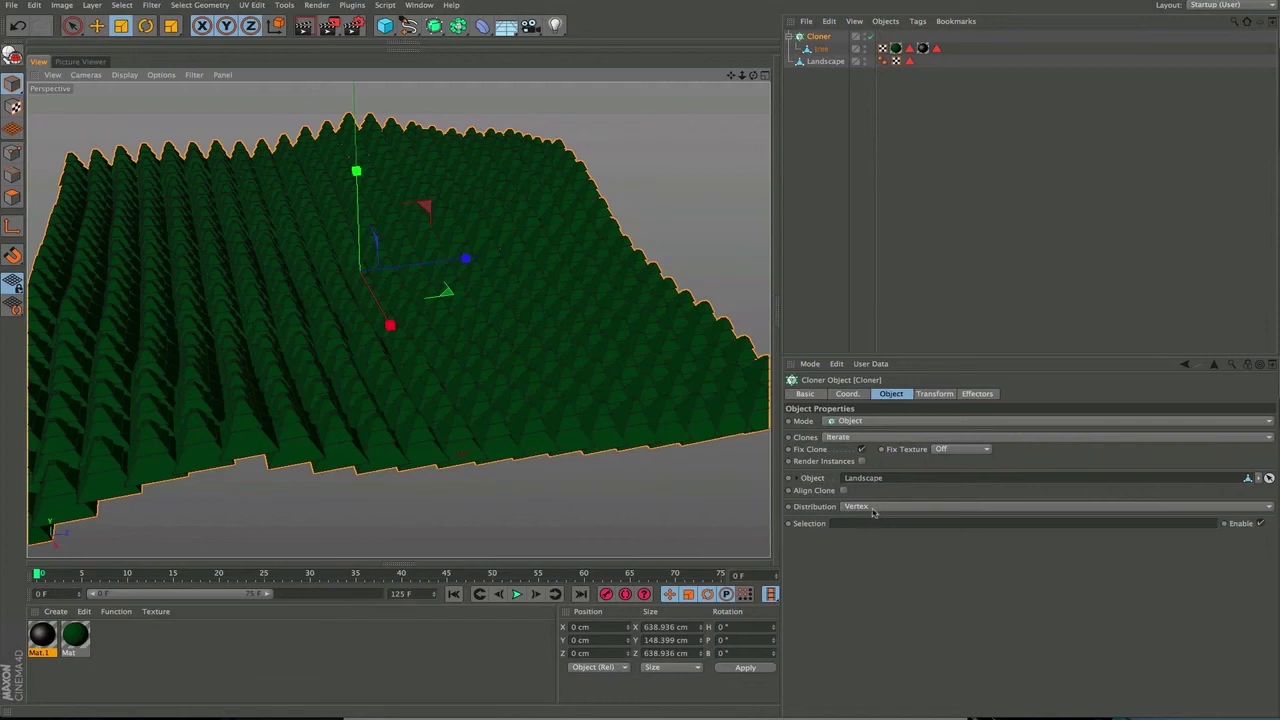
left_click(870, 508)
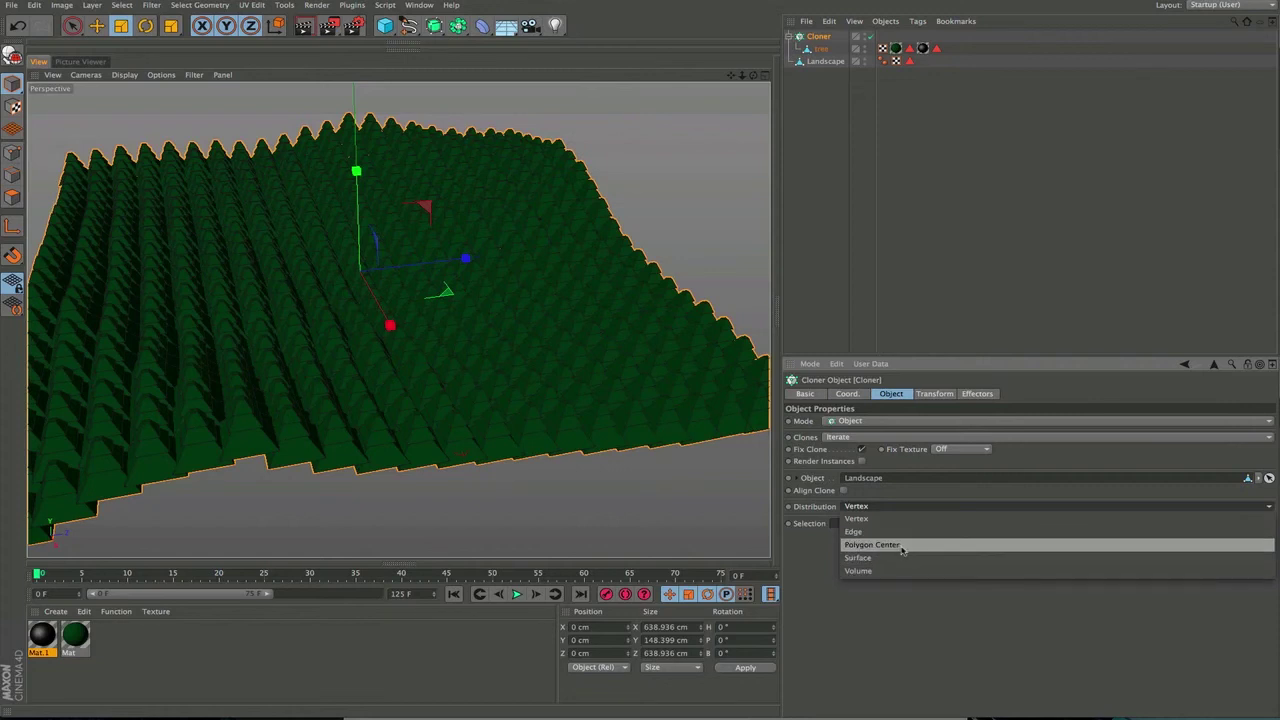
left_click(902, 549)
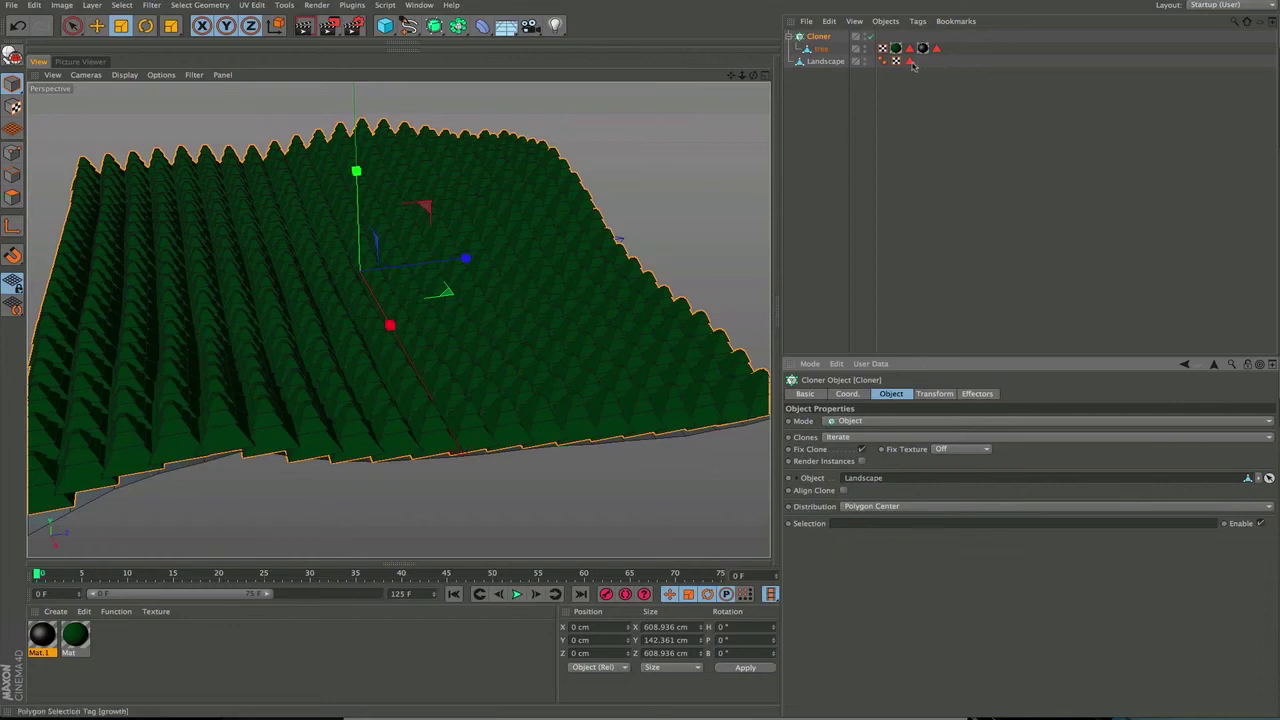
- Restrict the Cloner to the Landscape's growth polygon selection
left_click_drag(910, 62, 850, 524)
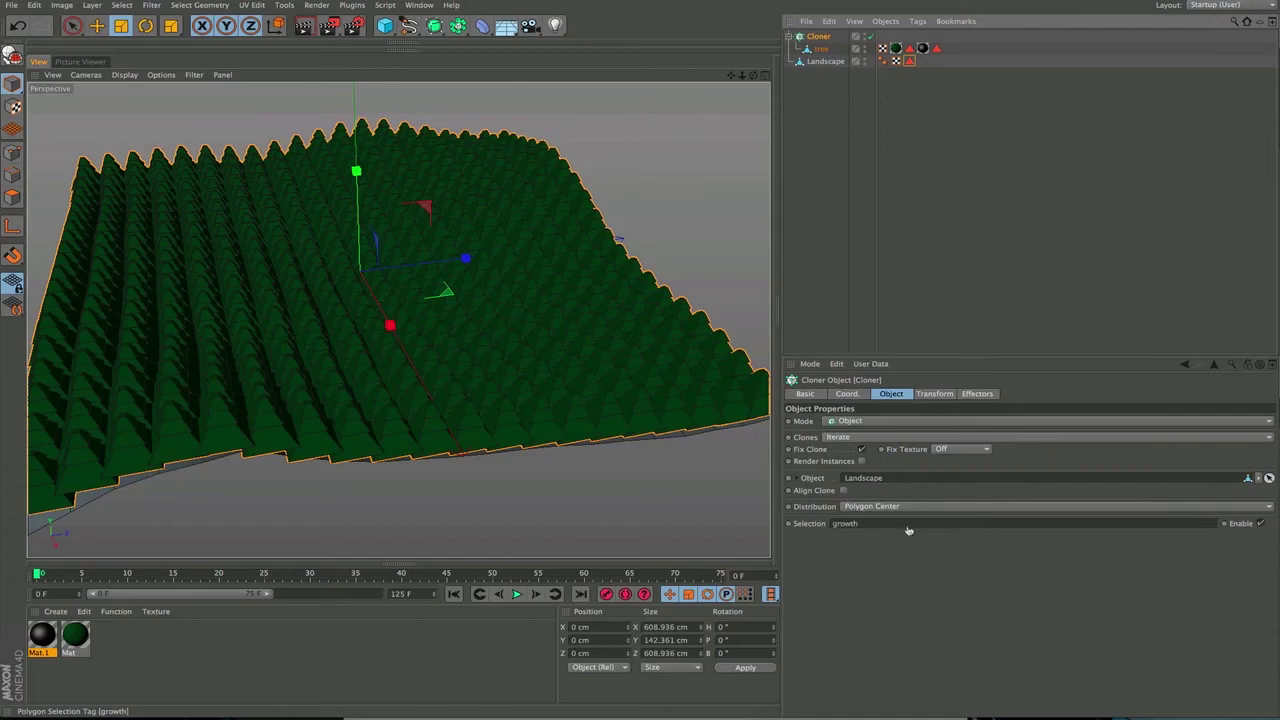
scroll(480, 352, "down", 2)
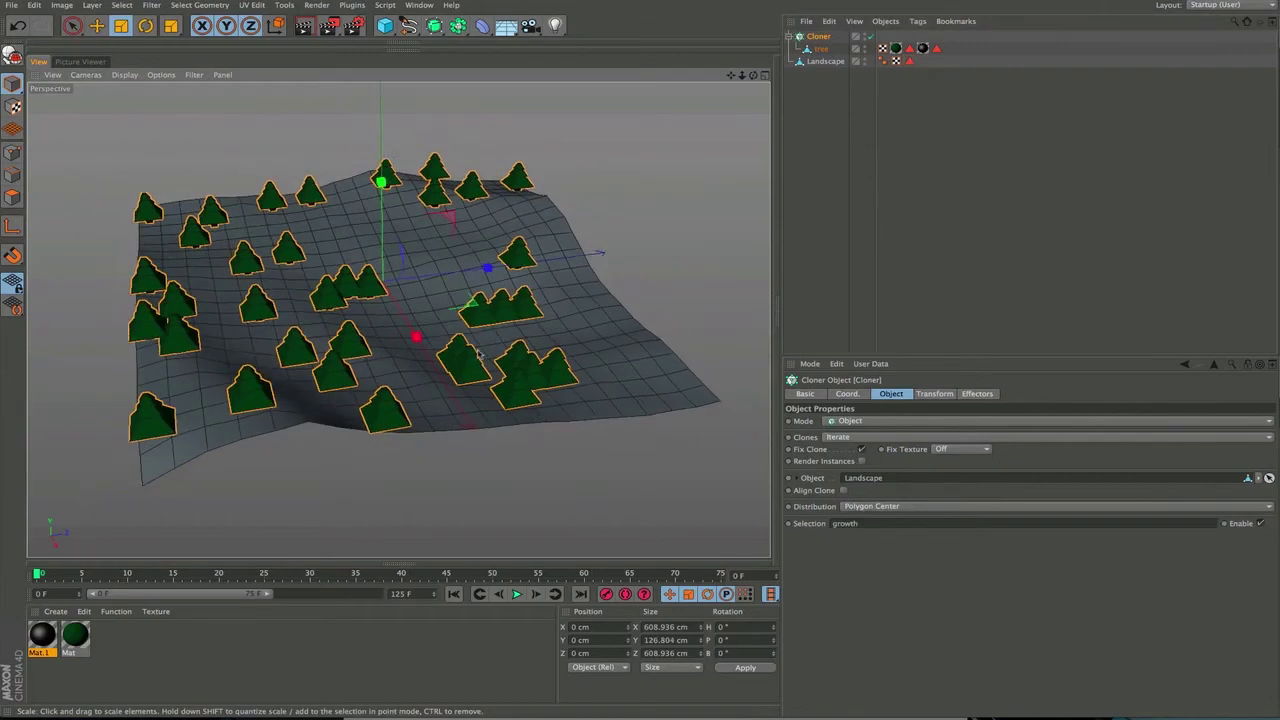
- Raise only the tree's object axis to about Y -3.16 cm so the cloned trunks sink slightly into the ground
middle_click_drag(486, 339, 508, 384, "alt")
left_click_drag(506, 385, 329, 317, "alt")
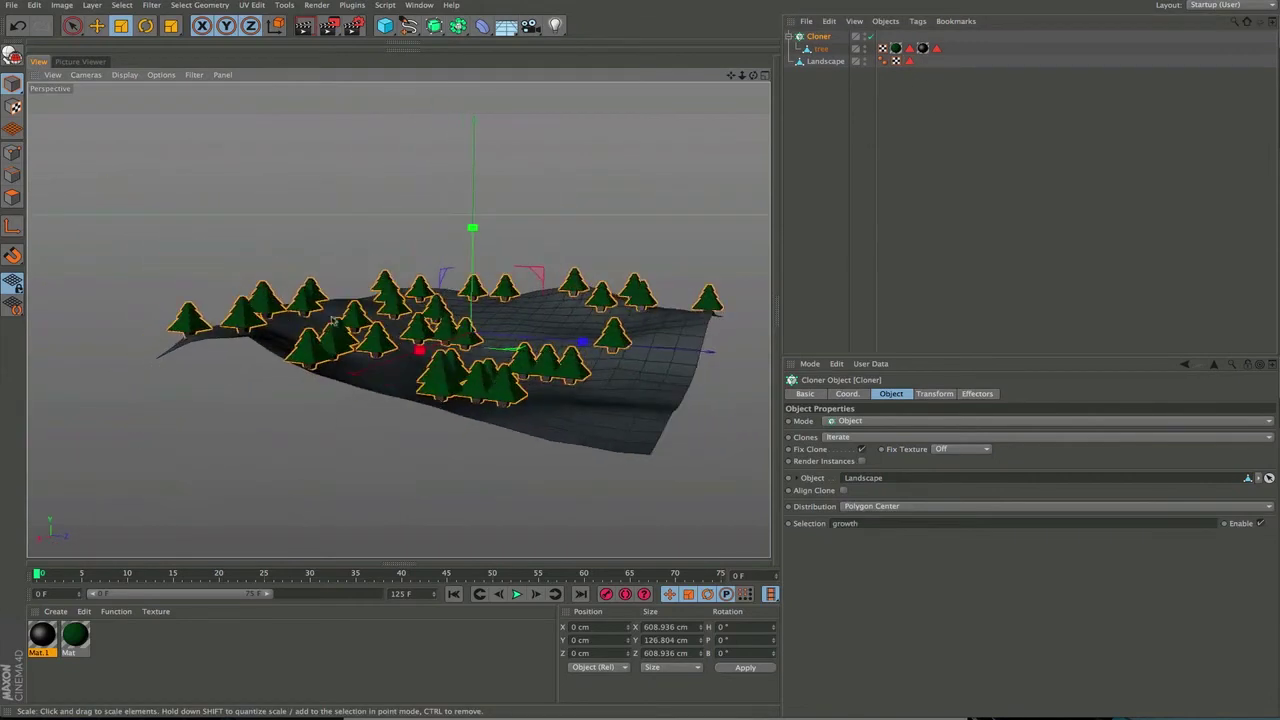
right_click_drag(589, 358, 704, 273, "alt")
left_click_drag(536, 400, 520, 350, "alt")
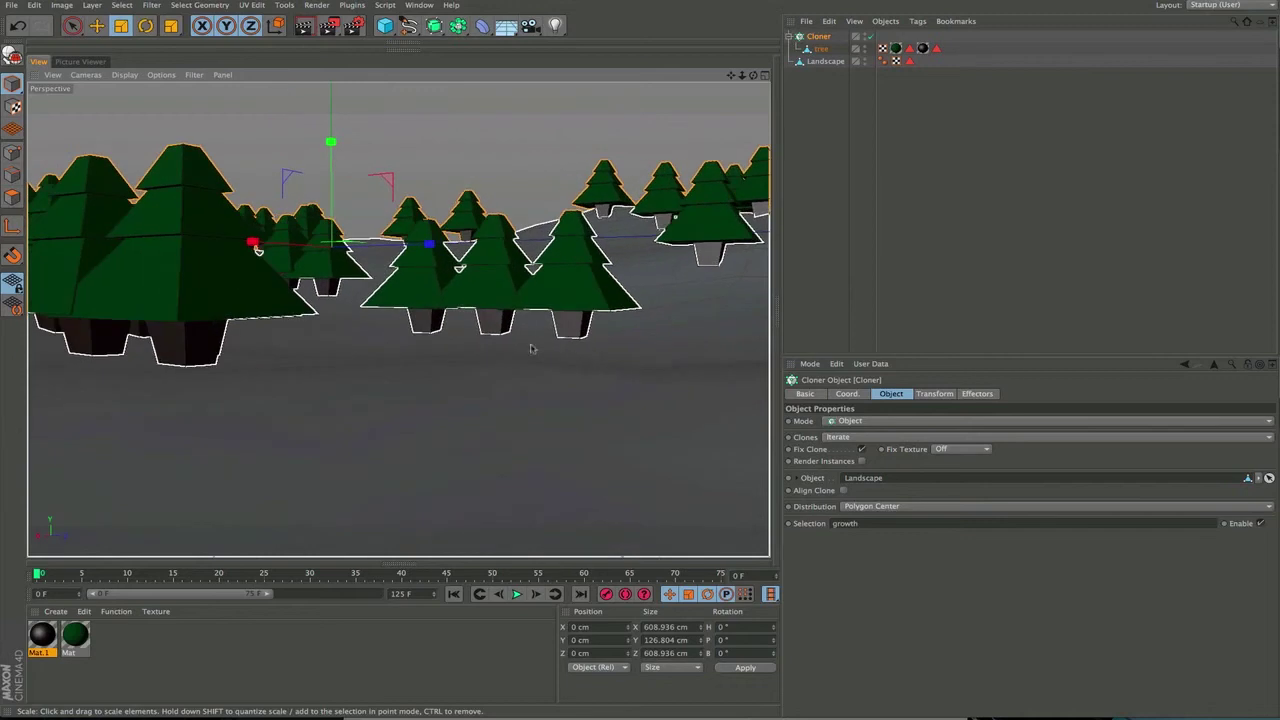
left_click(822, 49)
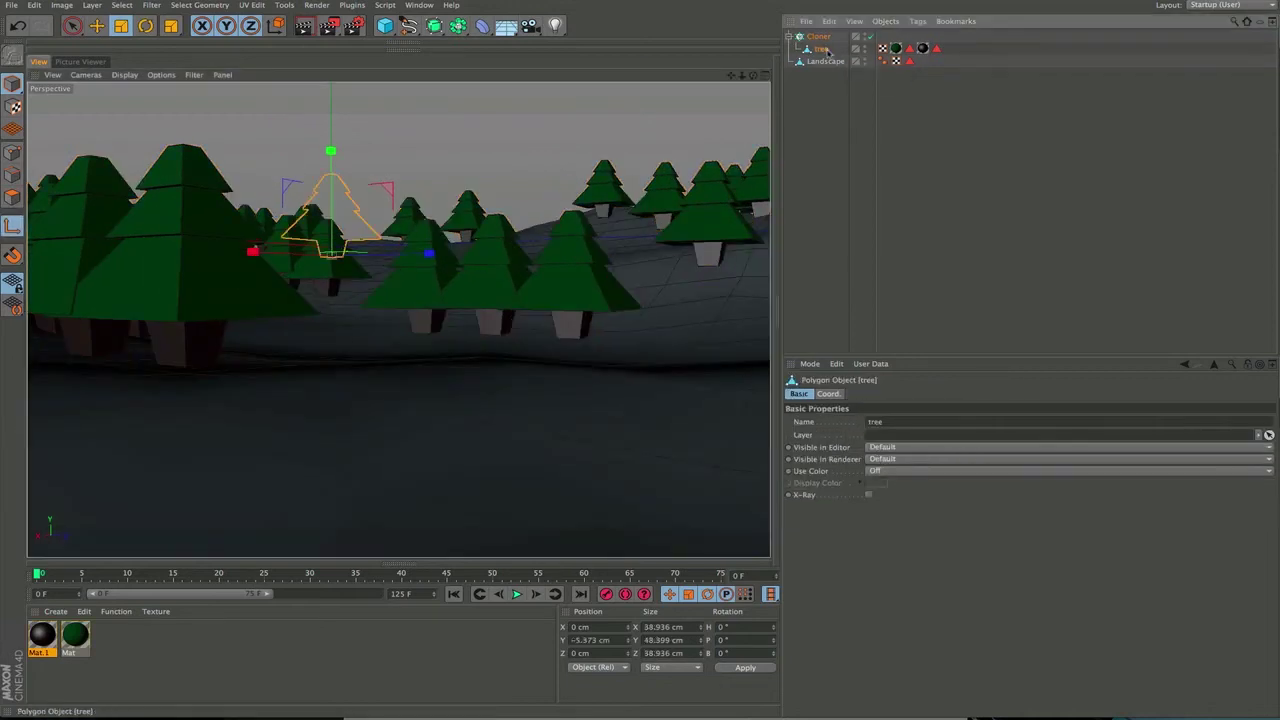
key("e")
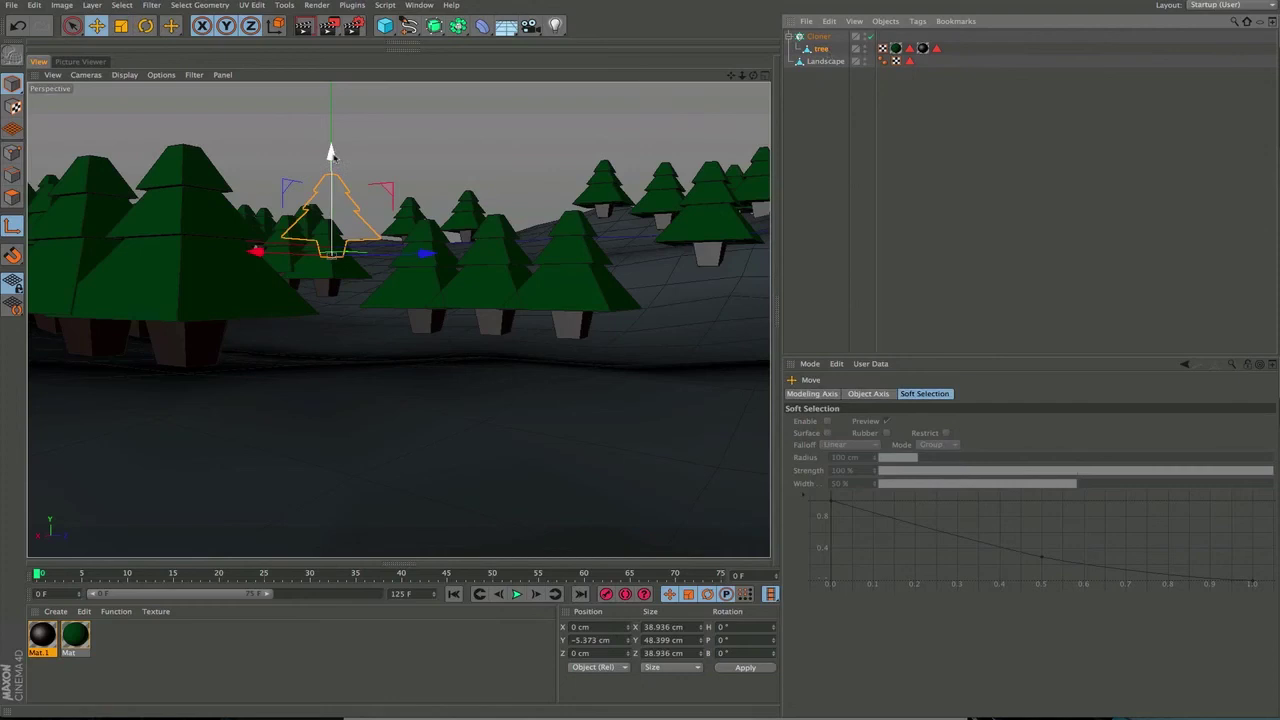
left_click_drag(331, 152, 331, 148)
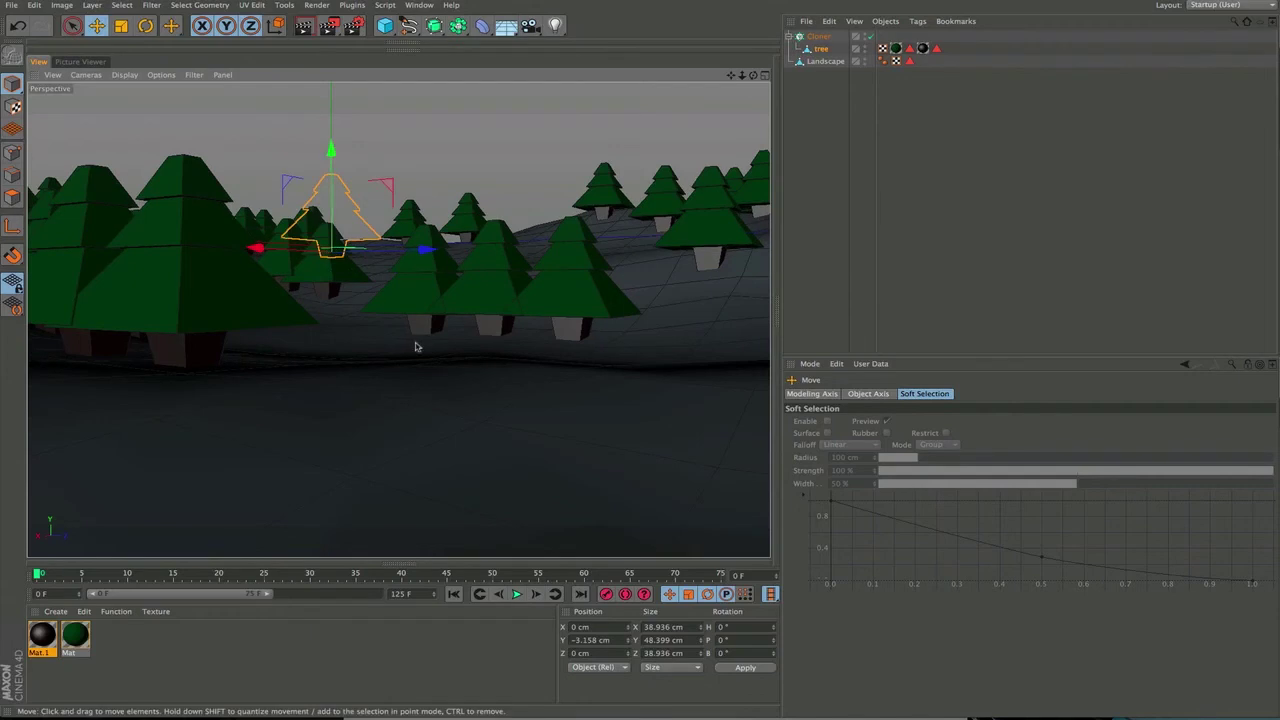
- Add a Random effector to the Cloner
left_click_drag(411, 341, 404, 484, "alt")
right_click_drag(464, 410, 411, 455, "alt")
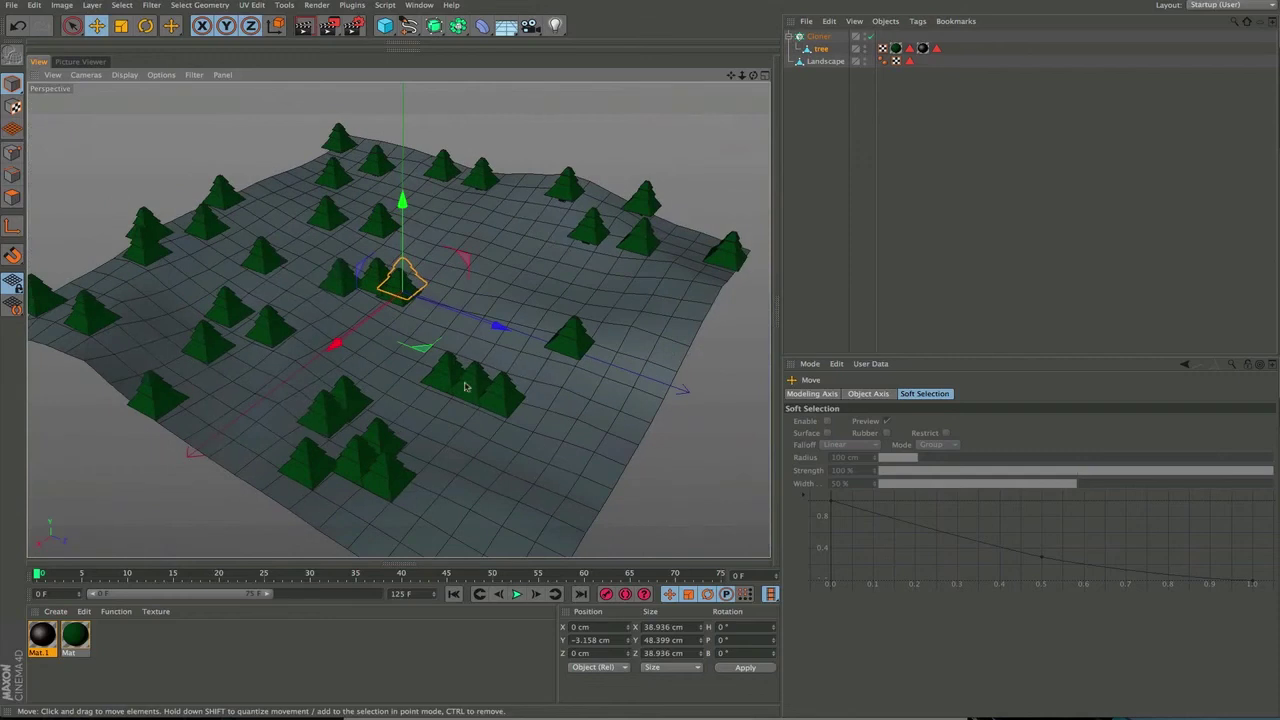
left_click(822, 37)
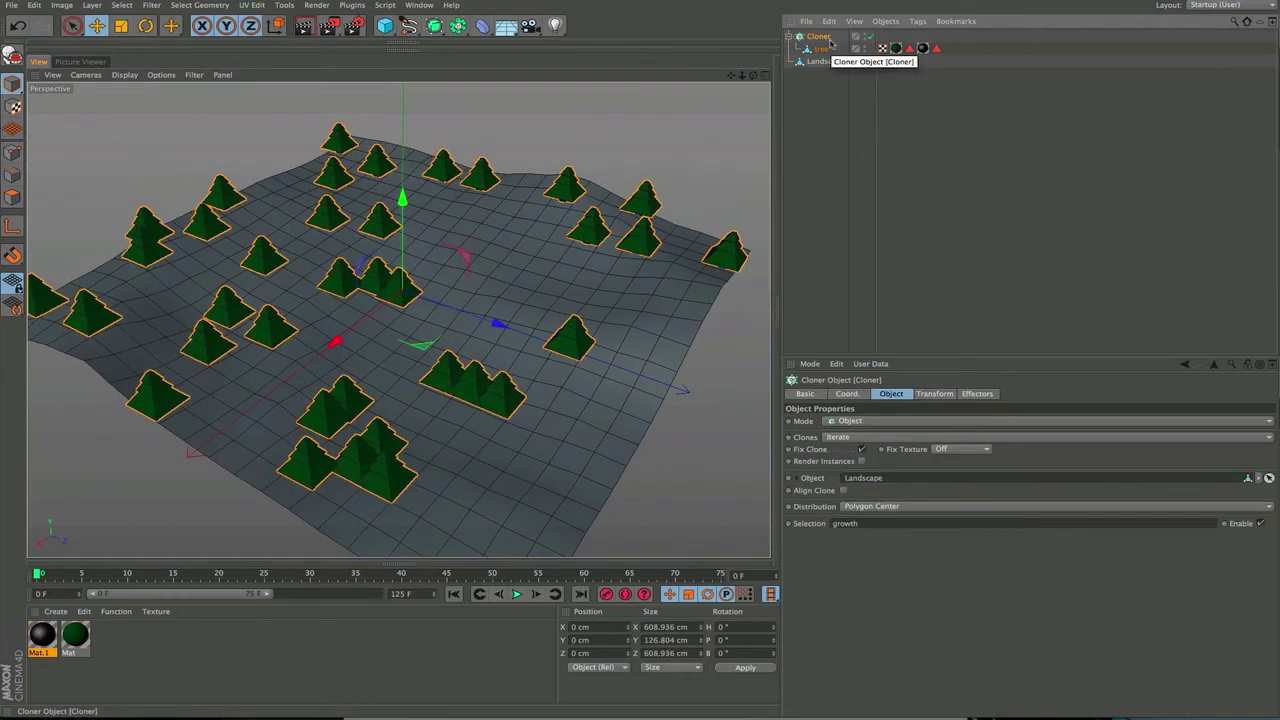
key("shift+c")
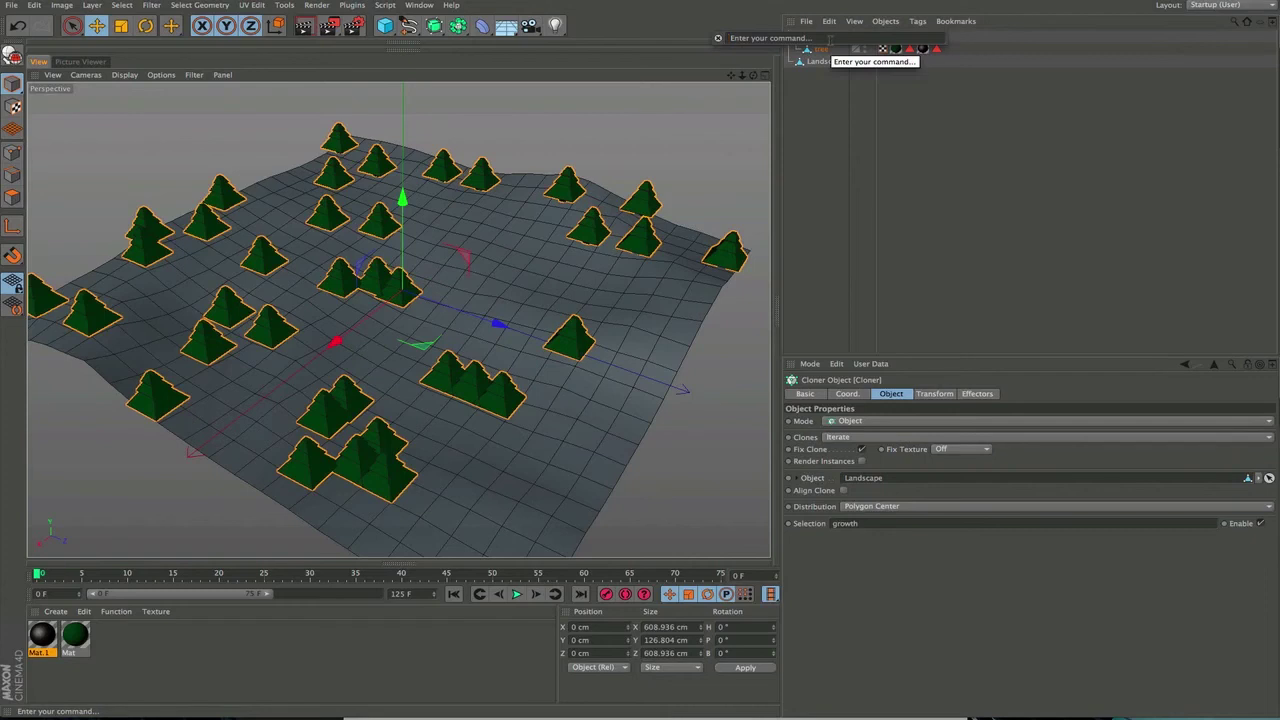
type("random")
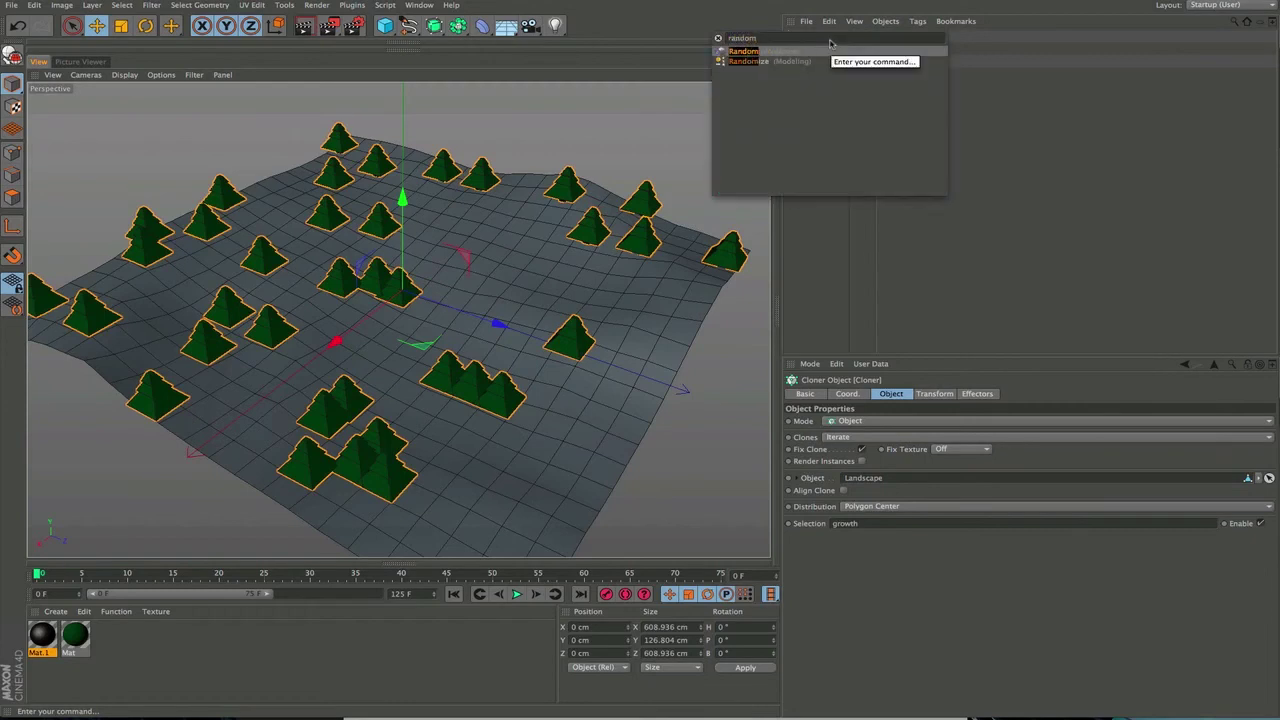
left_click(750, 53)
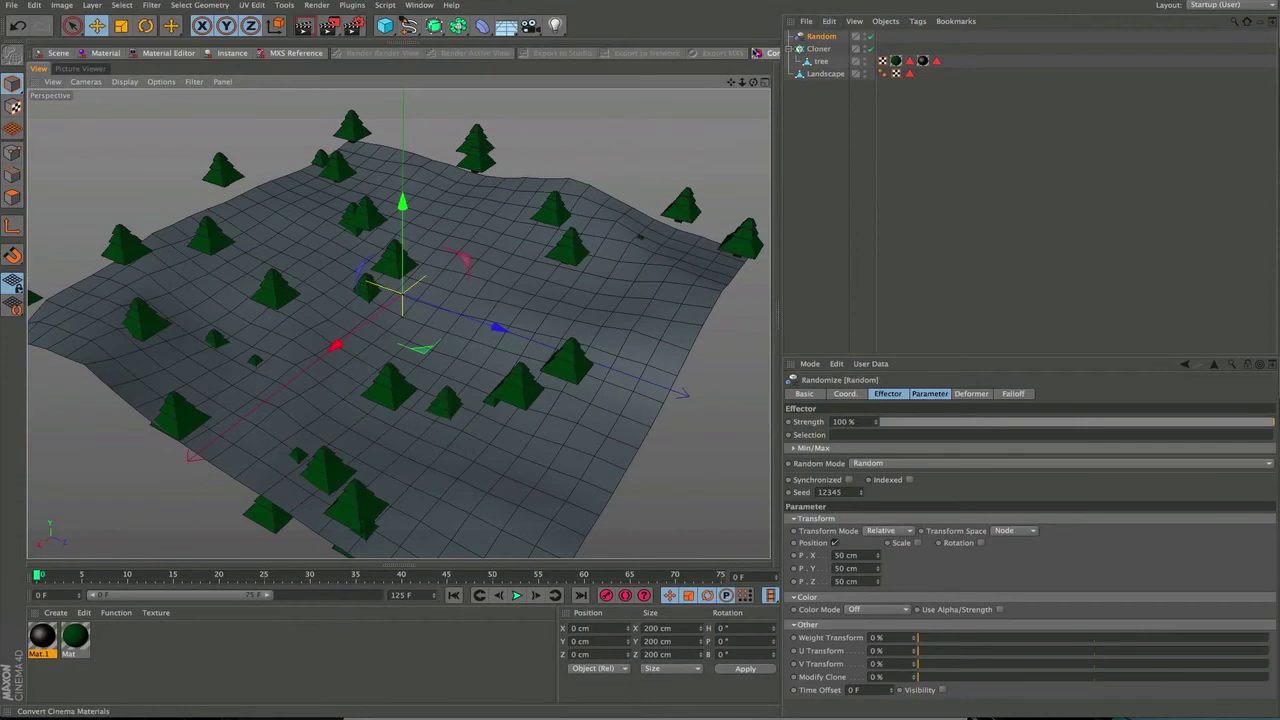
- Check the Cloner's list of effectors, and reselect the Random effector to view its parameters
left_click(818, 48)
left_click(977, 393)
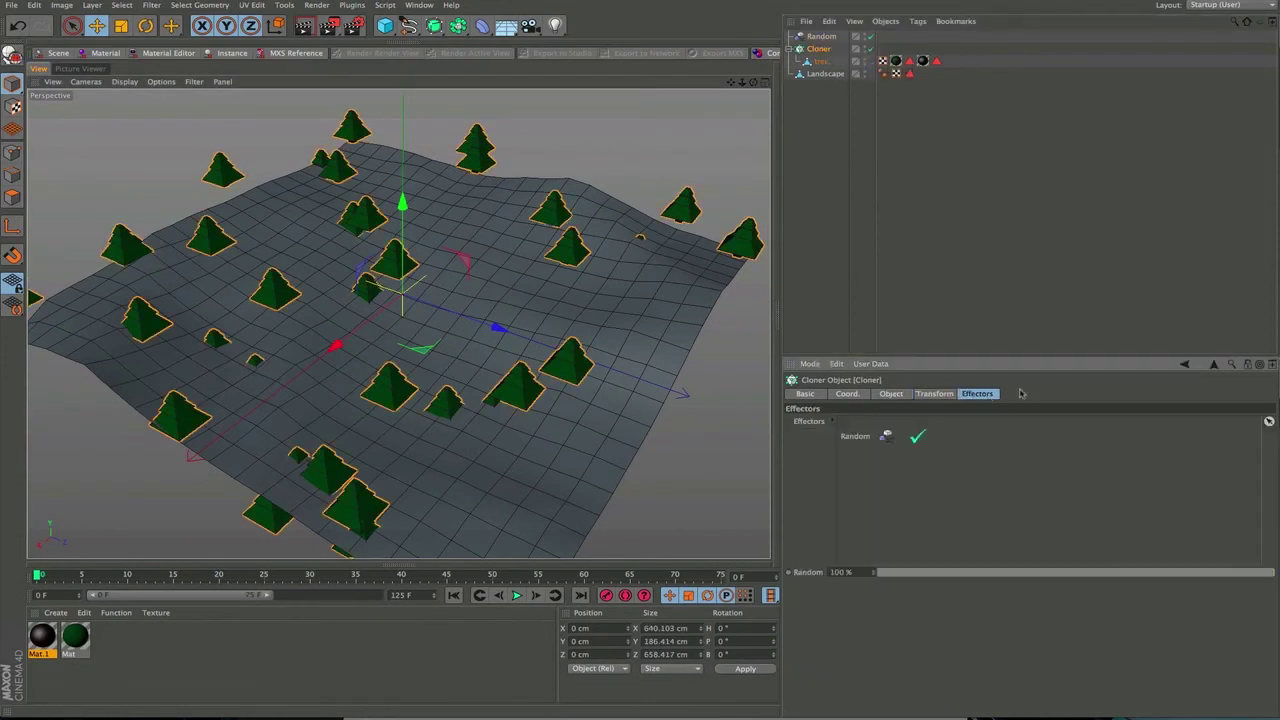
left_click(833, 36)
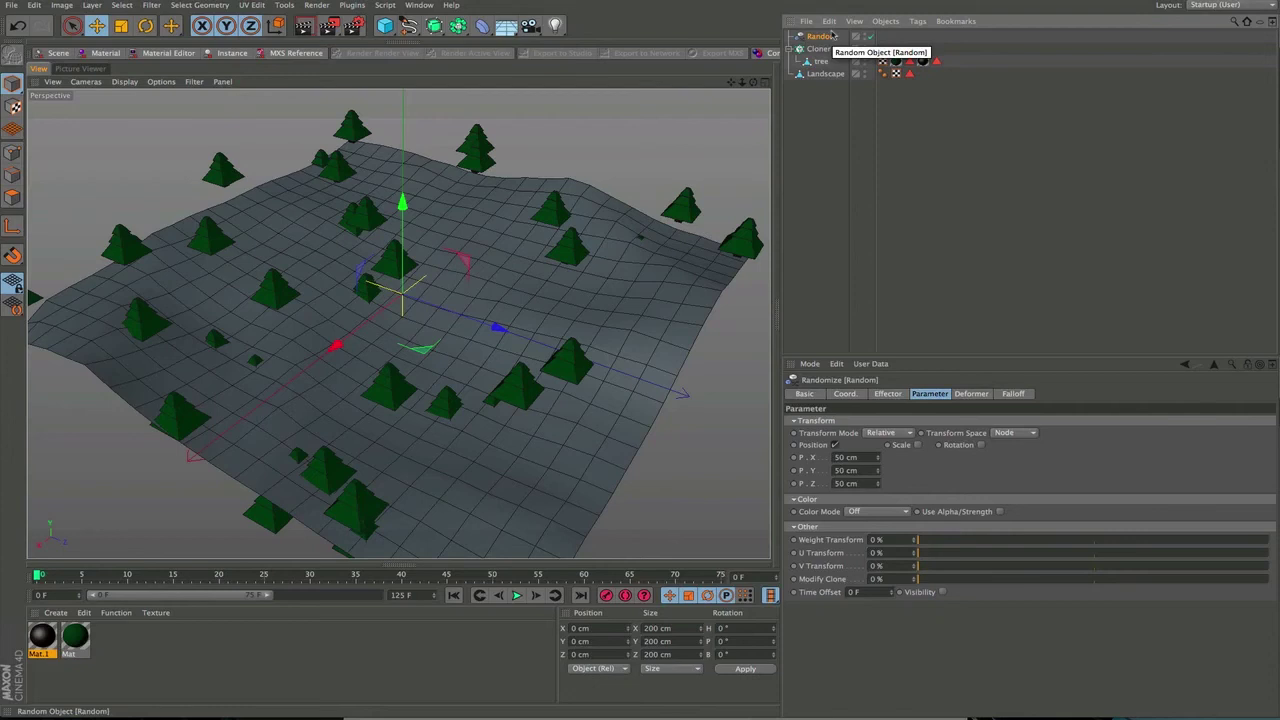
mouse_move(434, 411)
left_mouse_down("alt")
mouse_move(454, 257)
mouse_move(432, 311)
mouse_move(434, 421)
left_mouse_up("alt")
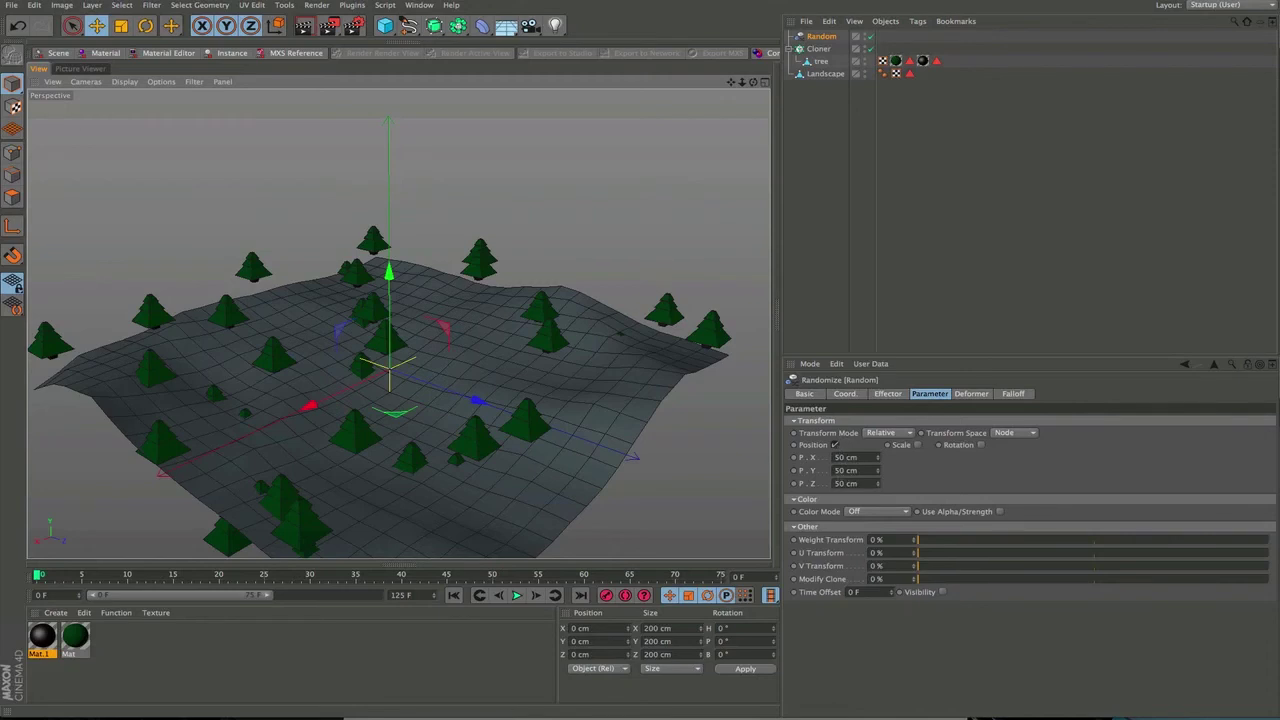
- Set the Random effector's position variation to 0 cm on the X, Y and Z axes
left_click_drag(866, 470, 817, 482)
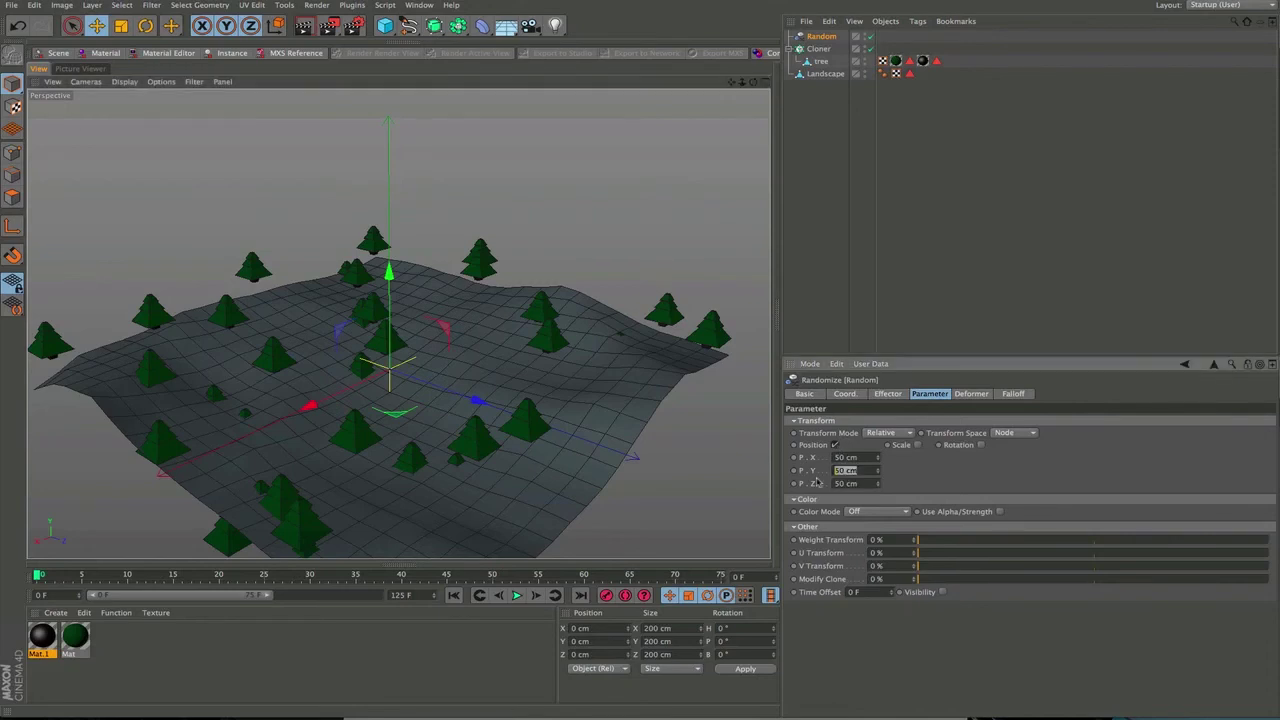
type("0")
key("Return")
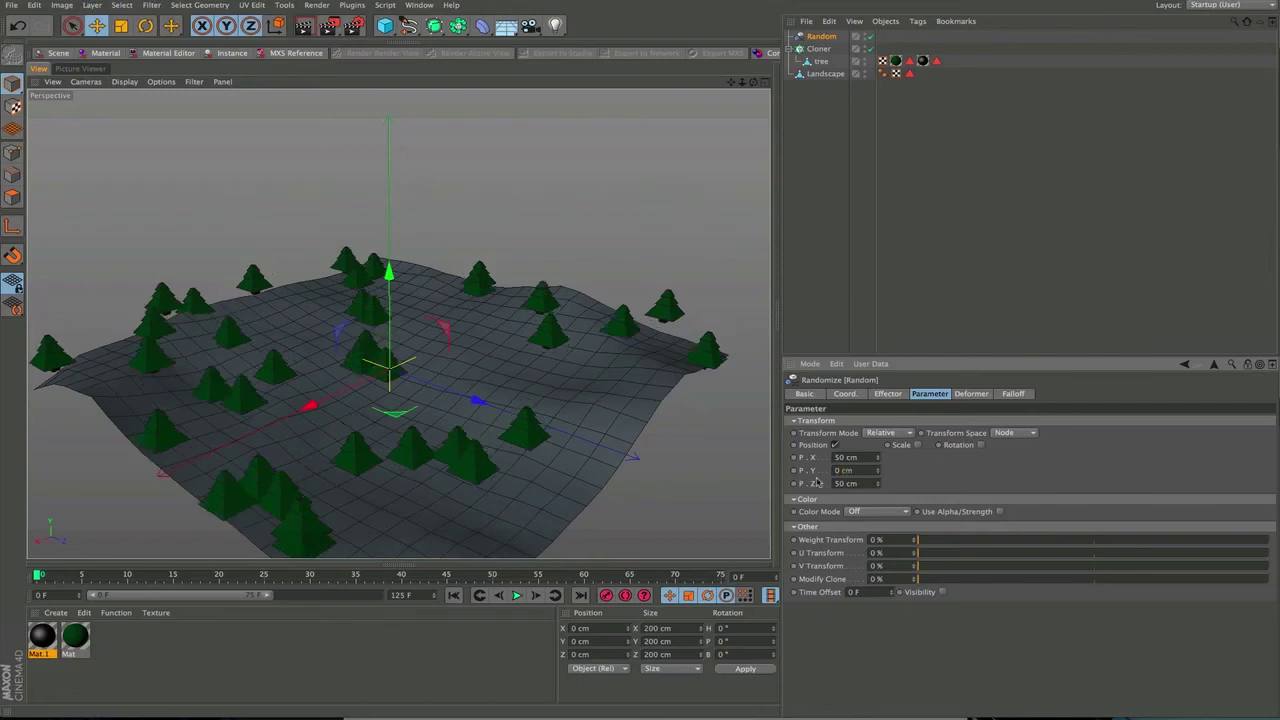
left_click_drag(430, 410, 418, 449, "alt")
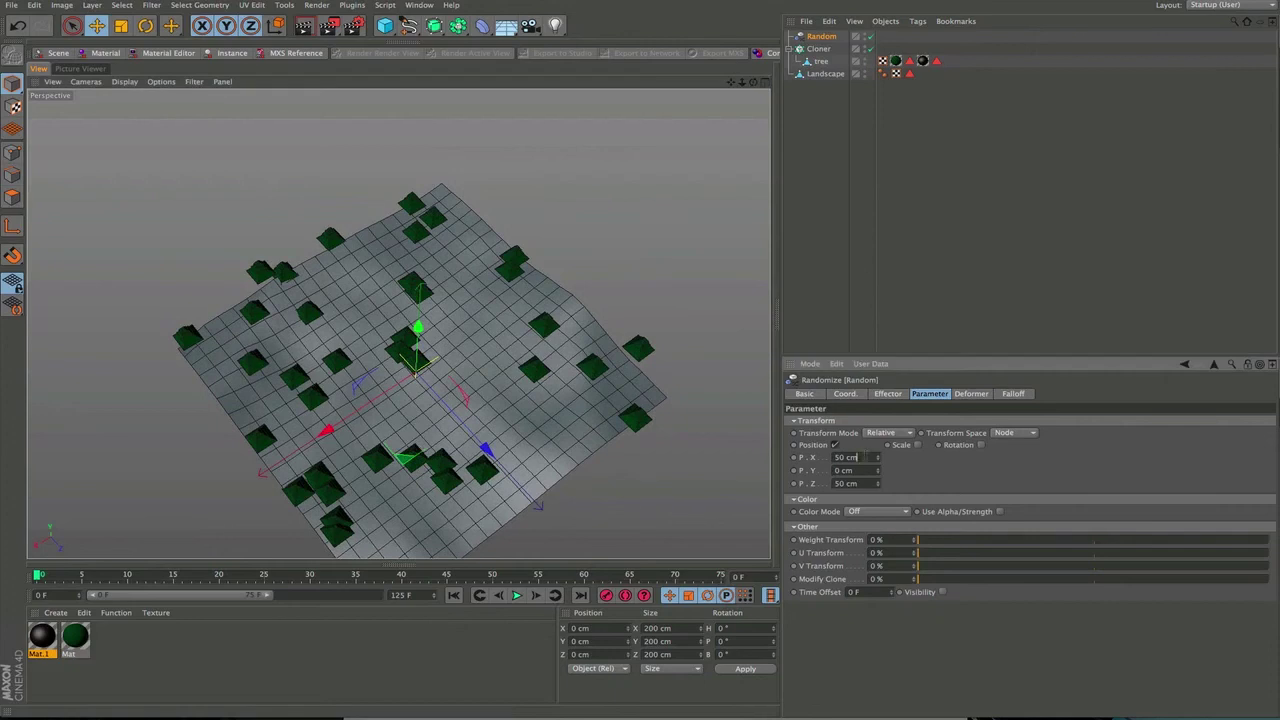
left_click(845, 457)
type("0")
key("Tab")
type("0")
key("Tab")
type("0")
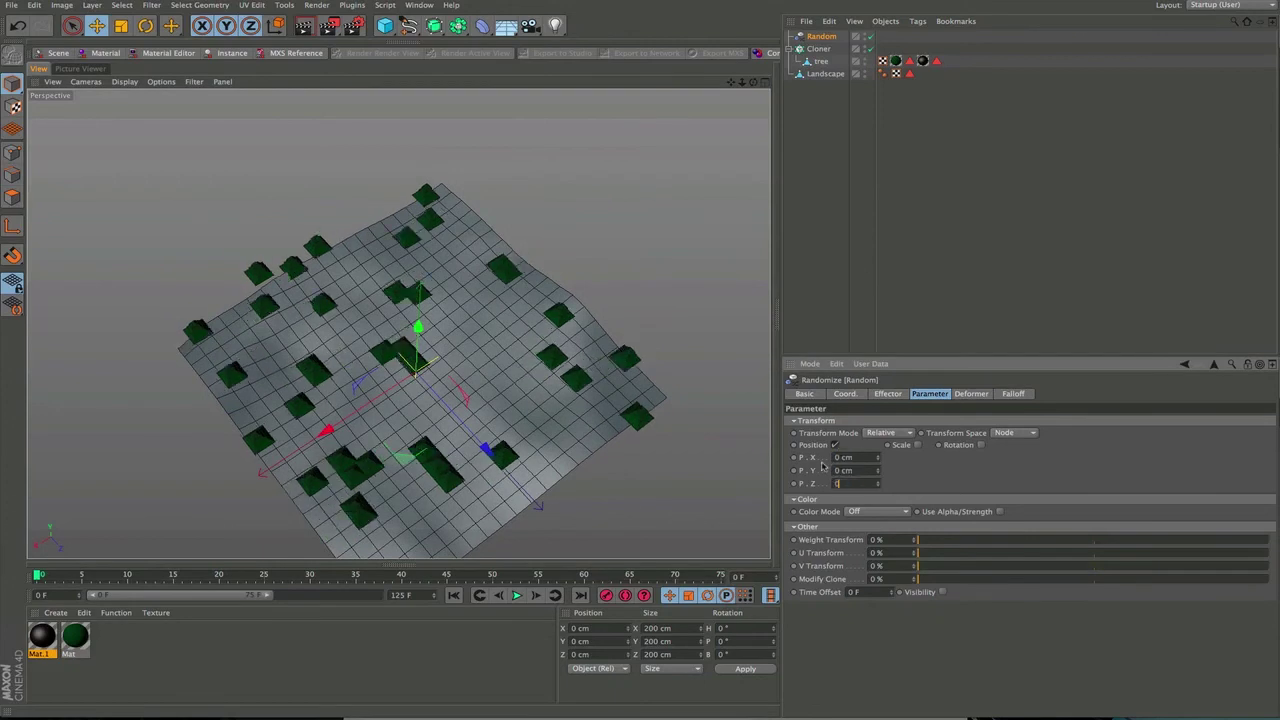
key("Tab")
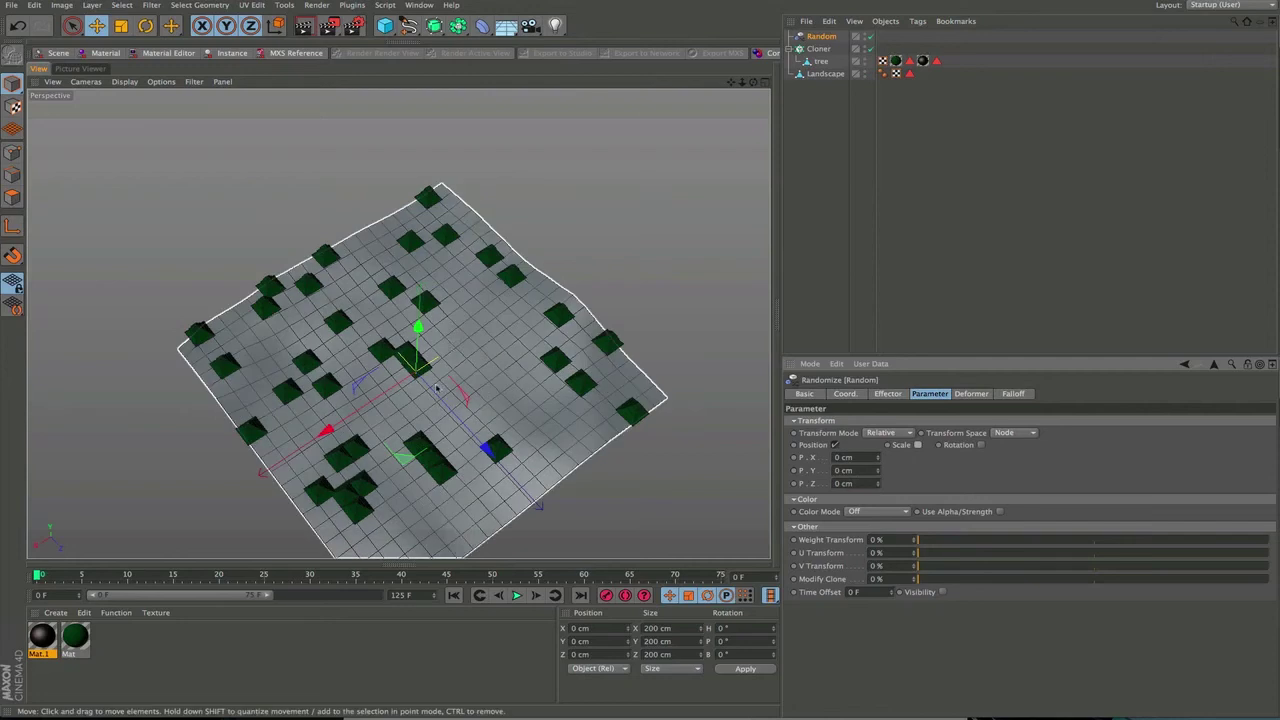
- Raise the Random effector's position variation to 9 cm on X and 3 cm on Z
left_click_drag(434, 446, 504, 356, "alt")
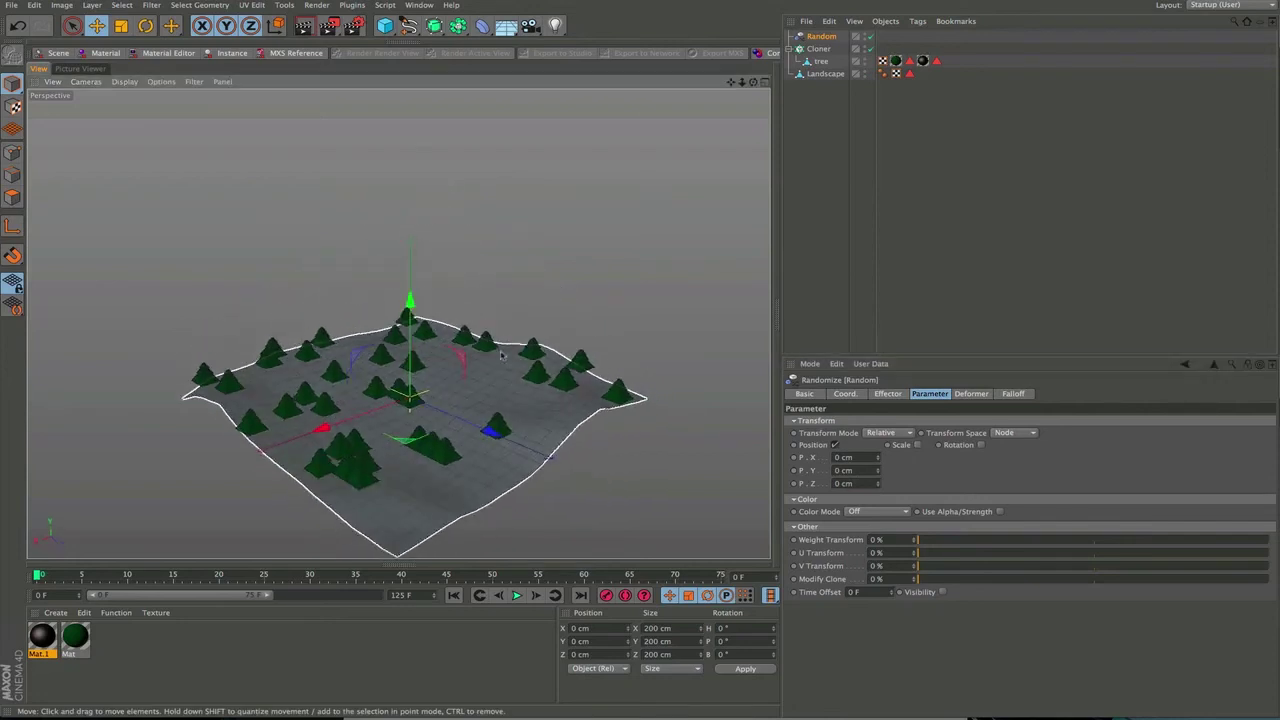
scroll(440, 453, "up", 6)
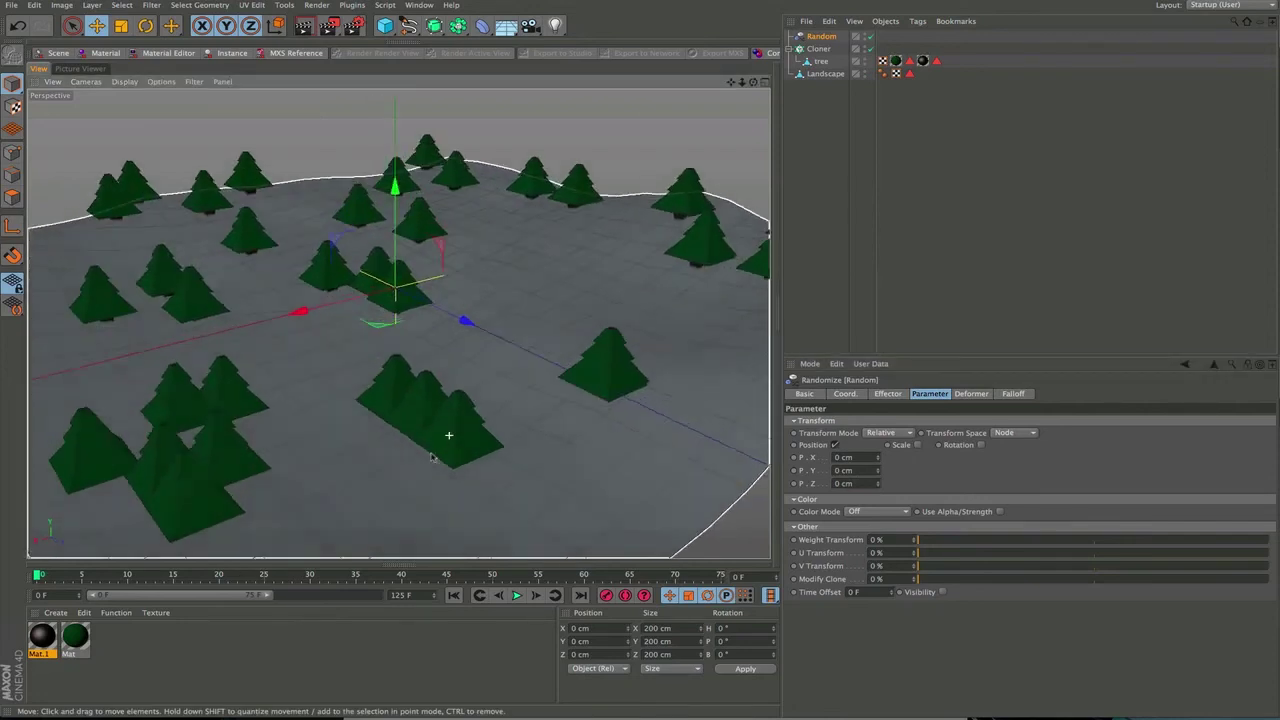
left_click_drag(433, 456, 442, 504, "alt")
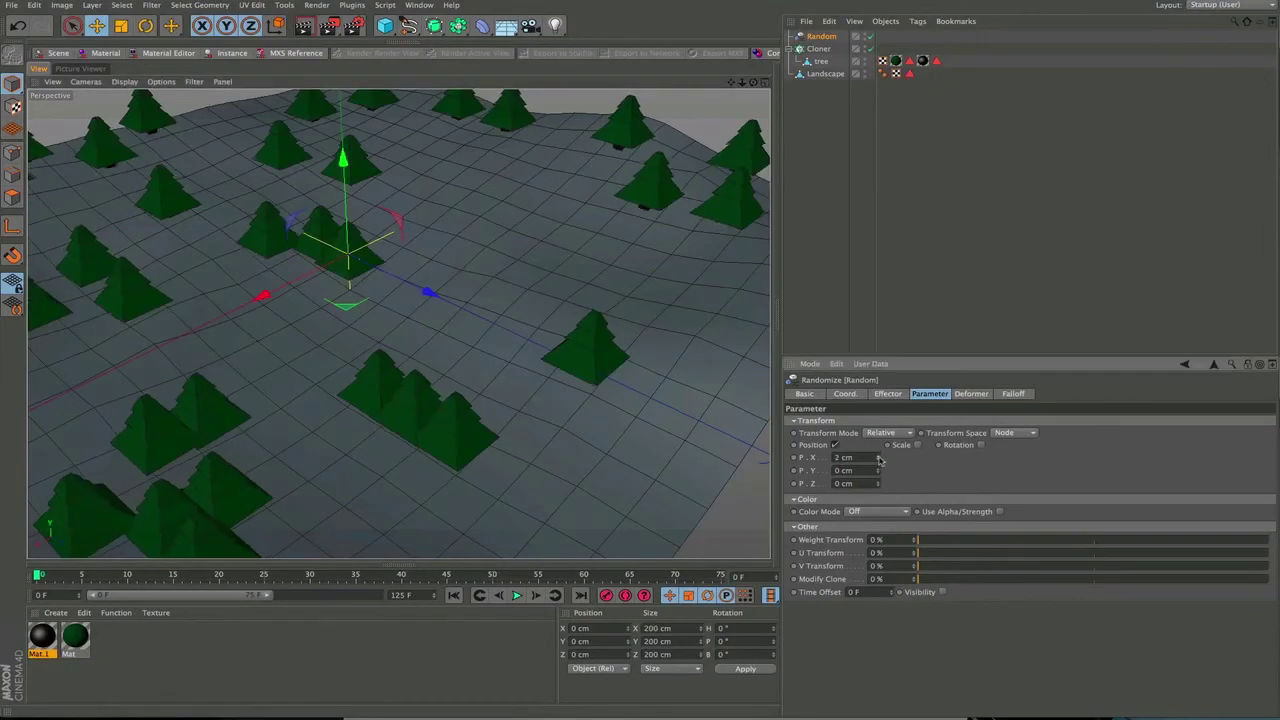
left_click_drag(879, 457, 879, 485)
left_click(879, 486)
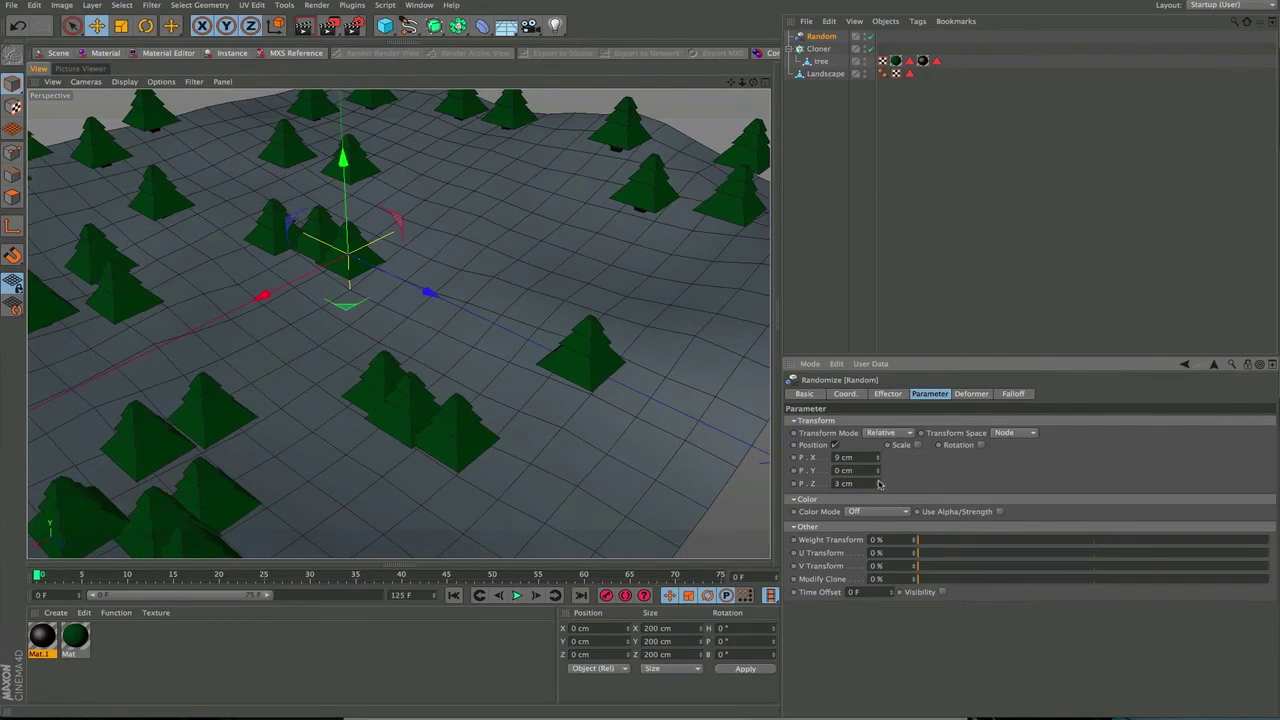
- Enable rotation variation on the Random effector, try pitch and banking variation, and return both to 0°
scroll(527, 355, "down", 3)
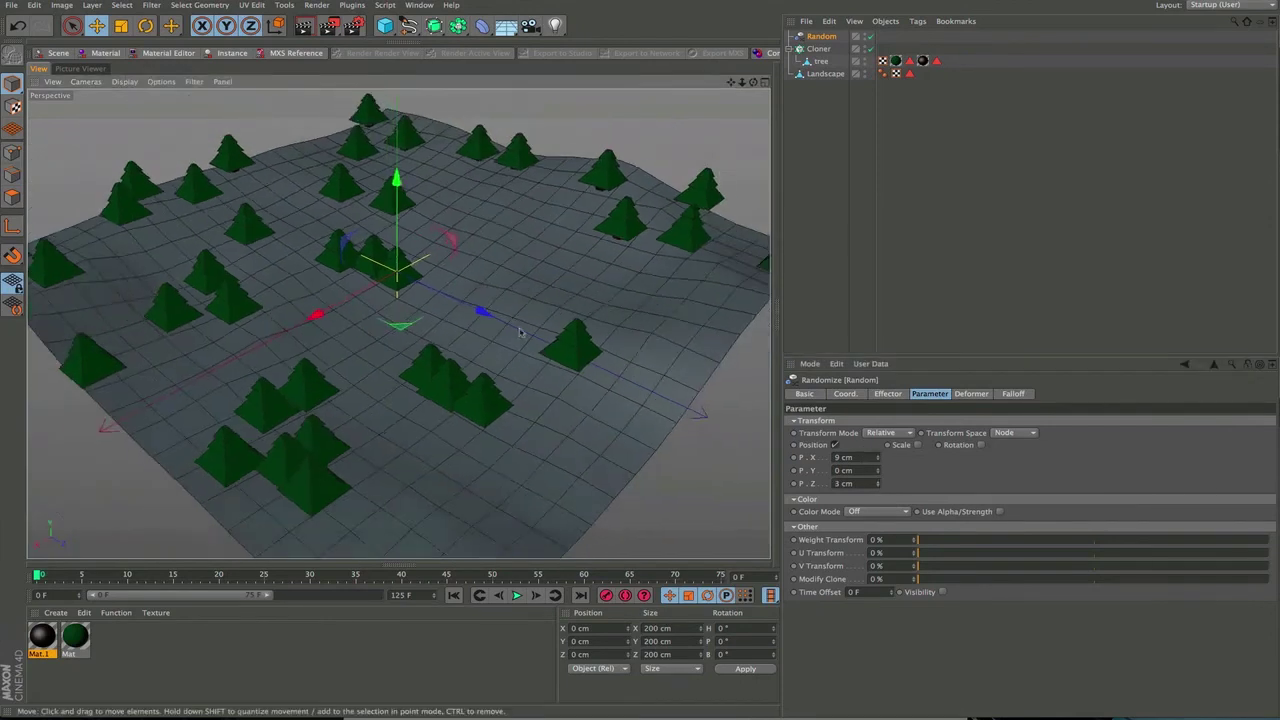
left_click_drag(527, 355, 480, 376, "alt")
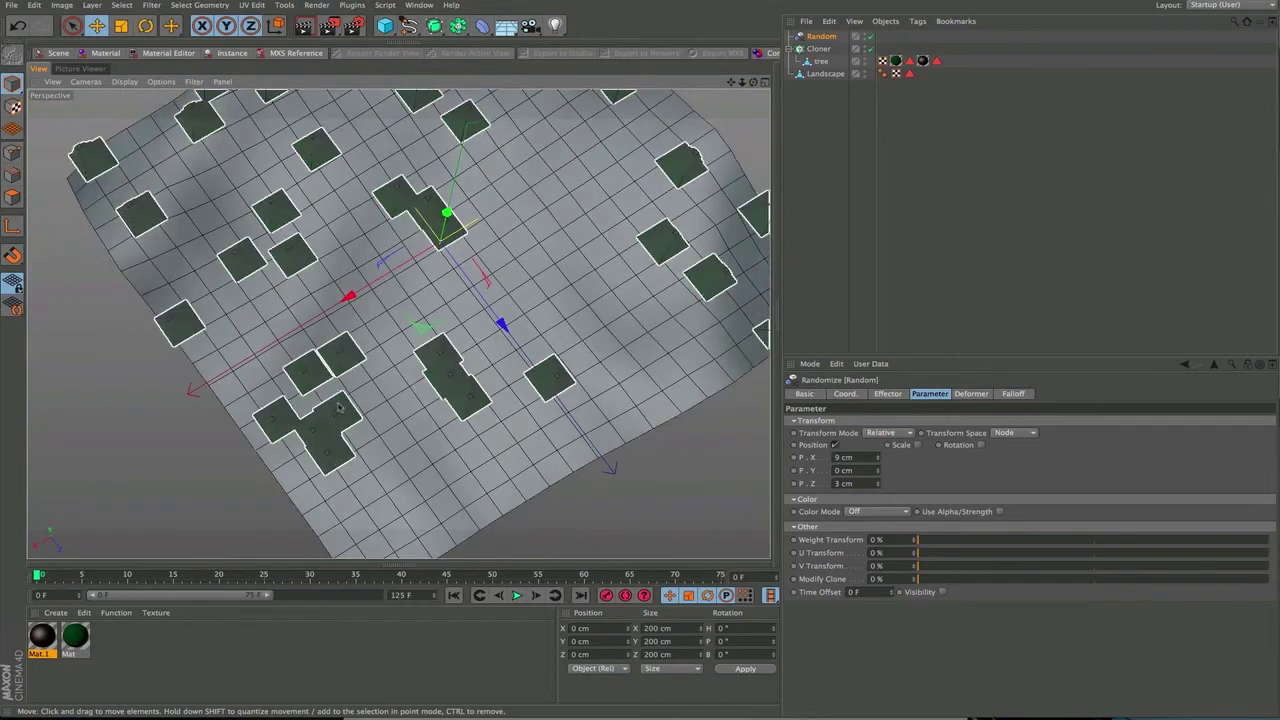
left_click_drag(344, 479, 440, 366, "alt")
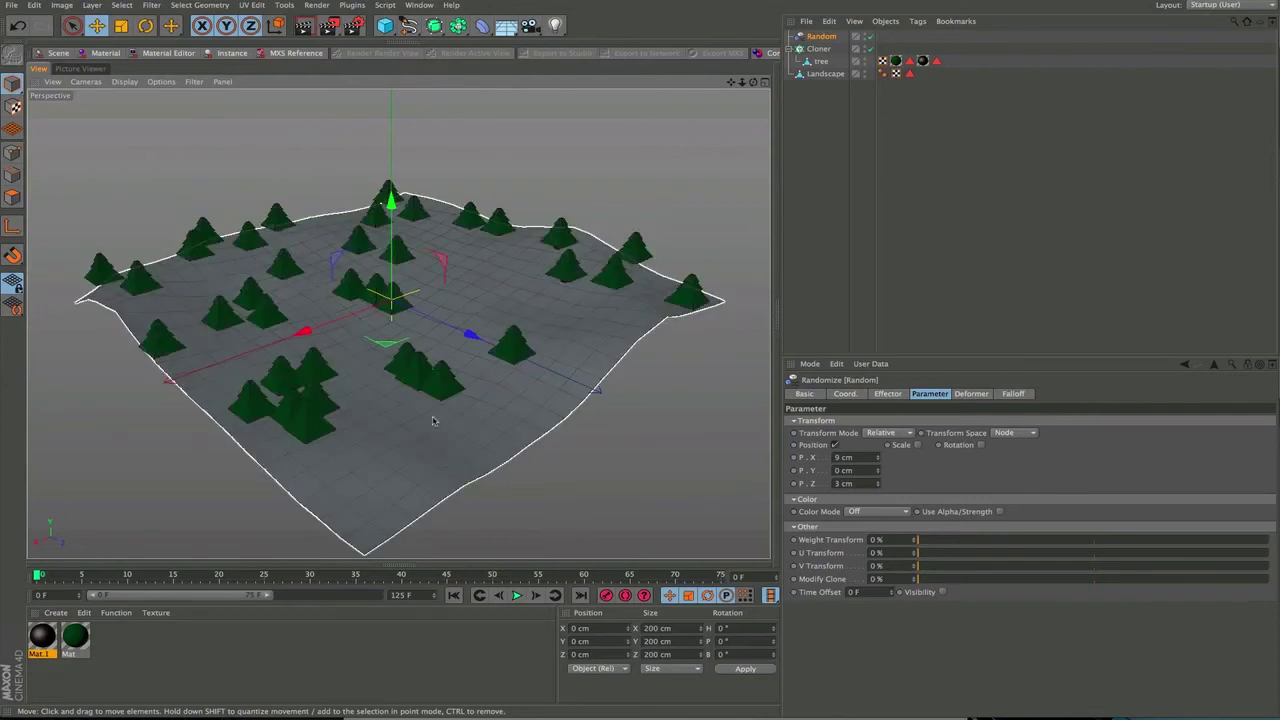
right_click_drag(447, 391, 517, 308, "alt")
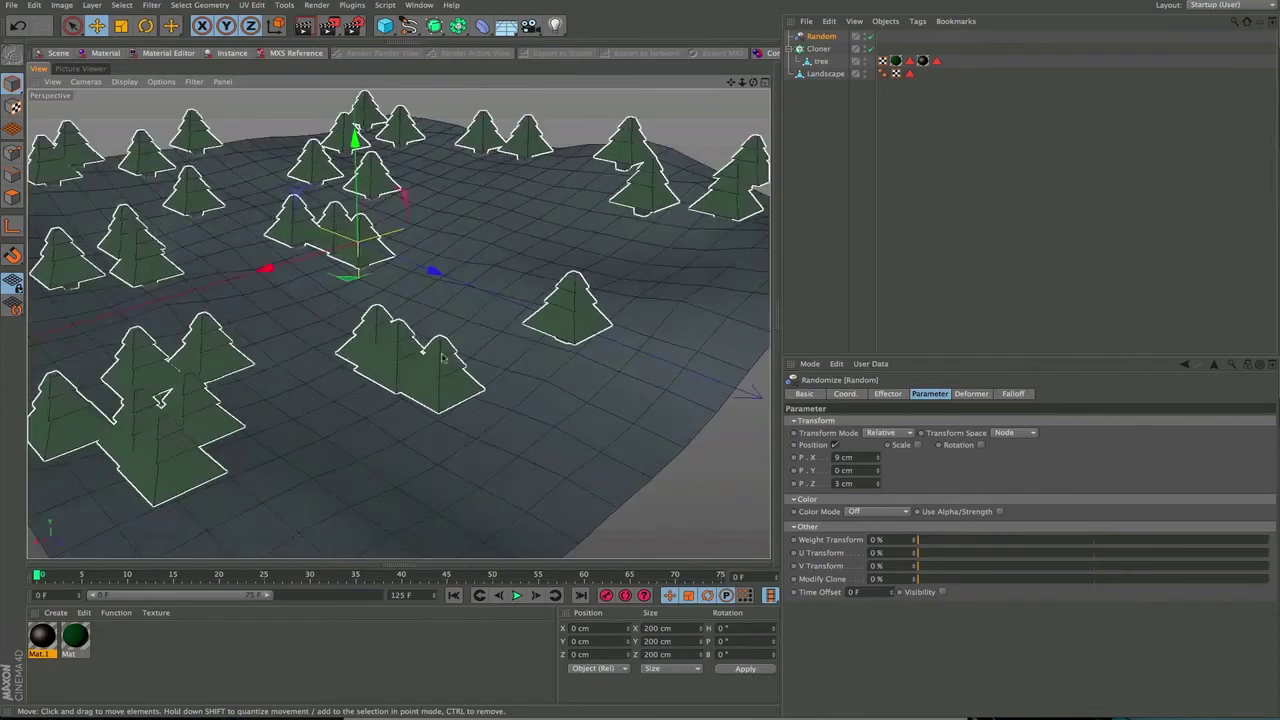
left_click_drag(442, 358, 452, 390, "alt")
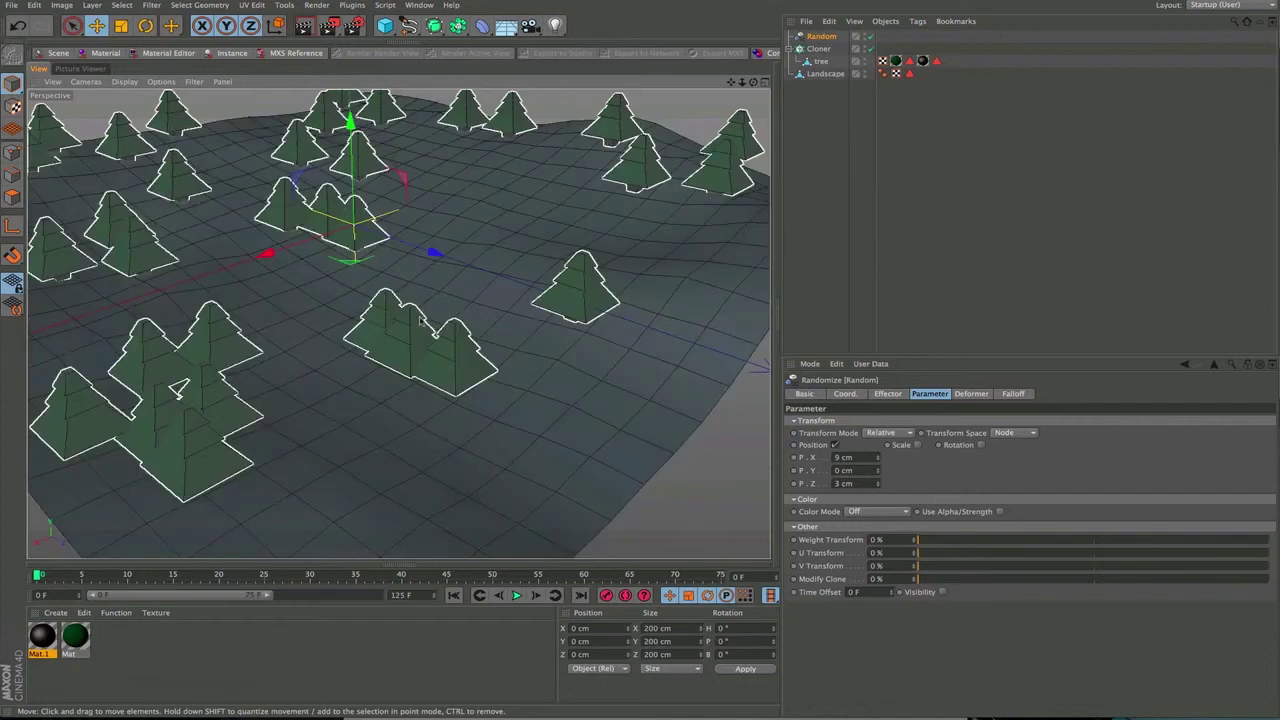
left_click(980, 444)
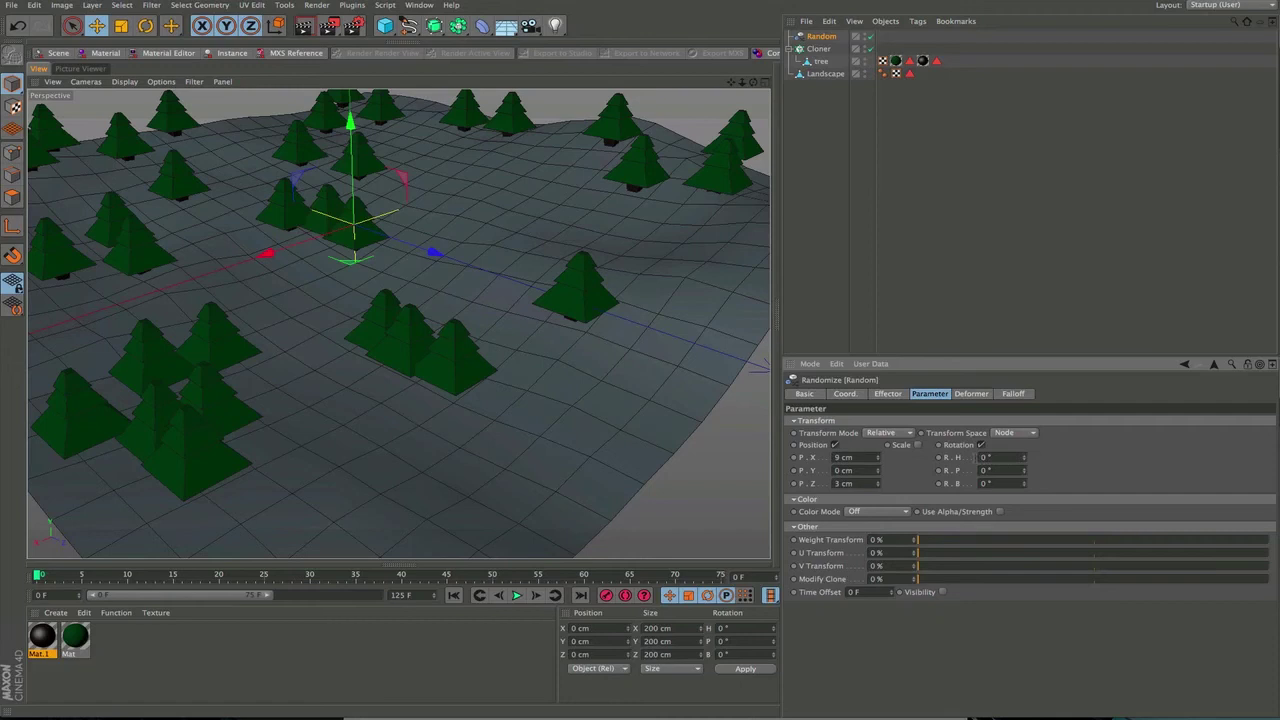
left_click_drag(1025, 471, 964, 489)
type("0")
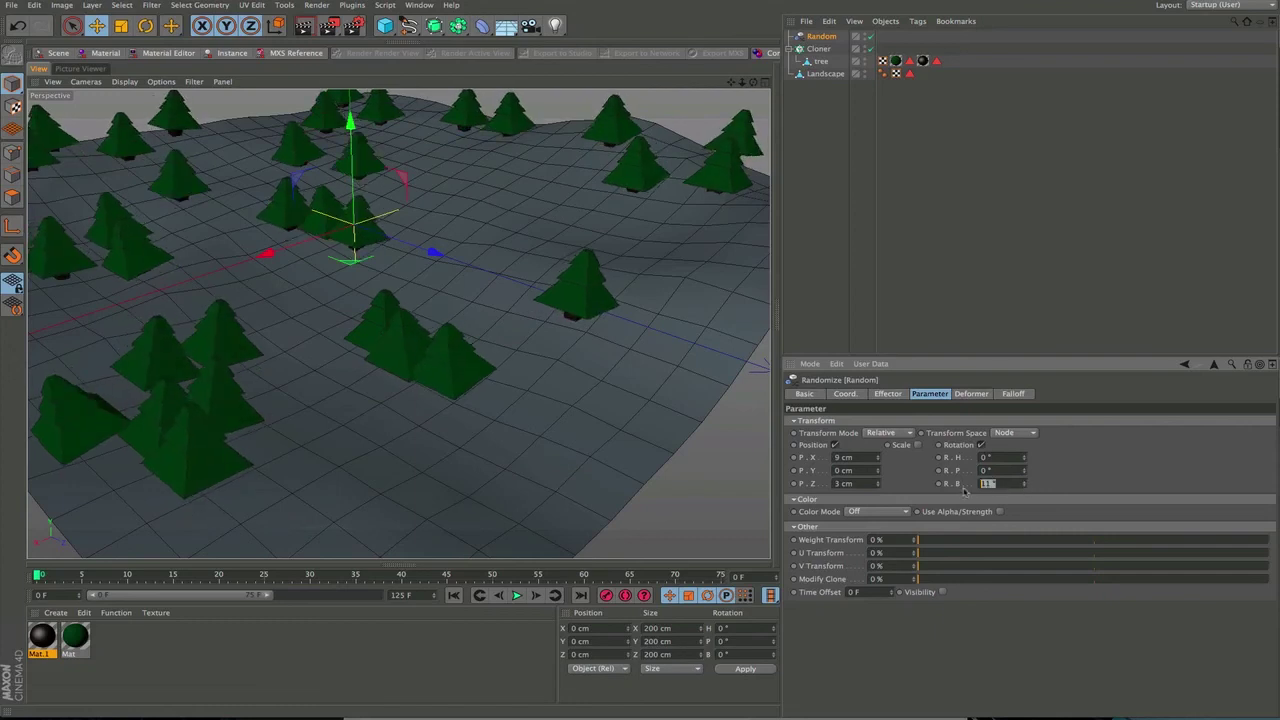
type("0")
- Try the Random effector's heading rotation variation and set it to 360°
left_click_drag(1030, 460, 1047, 303)
type("3")
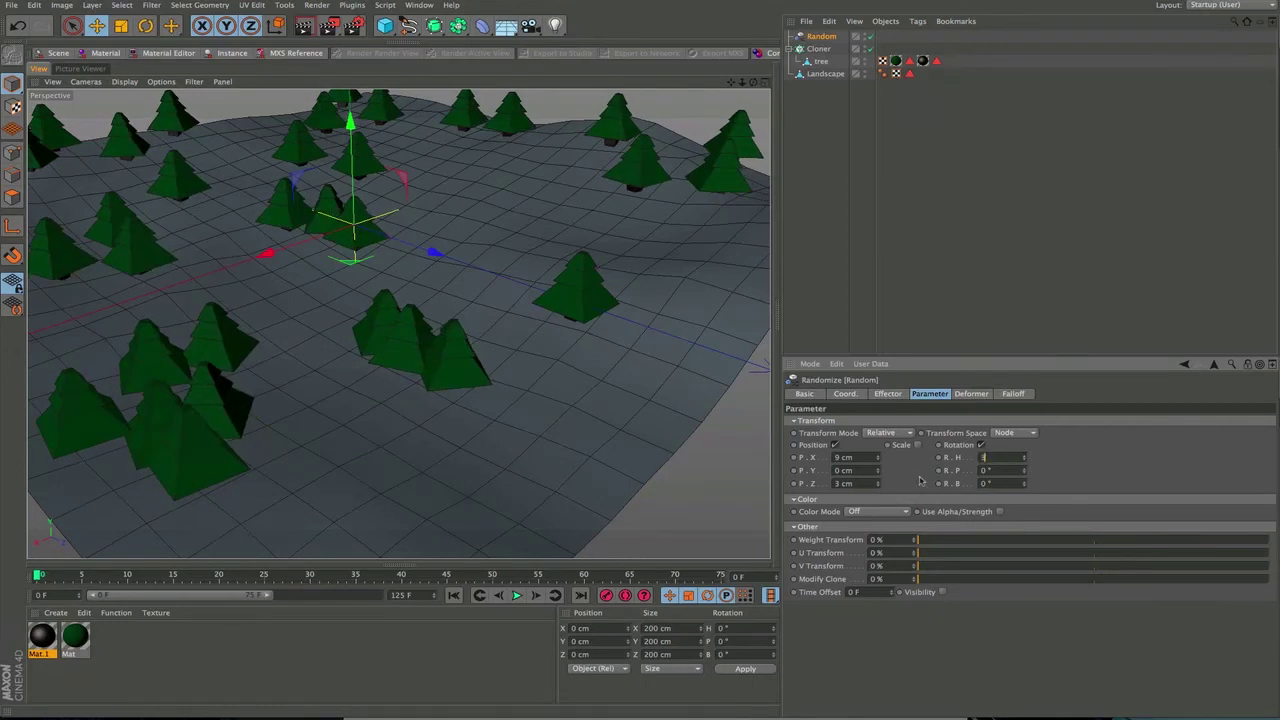
type("60")
key("Return")
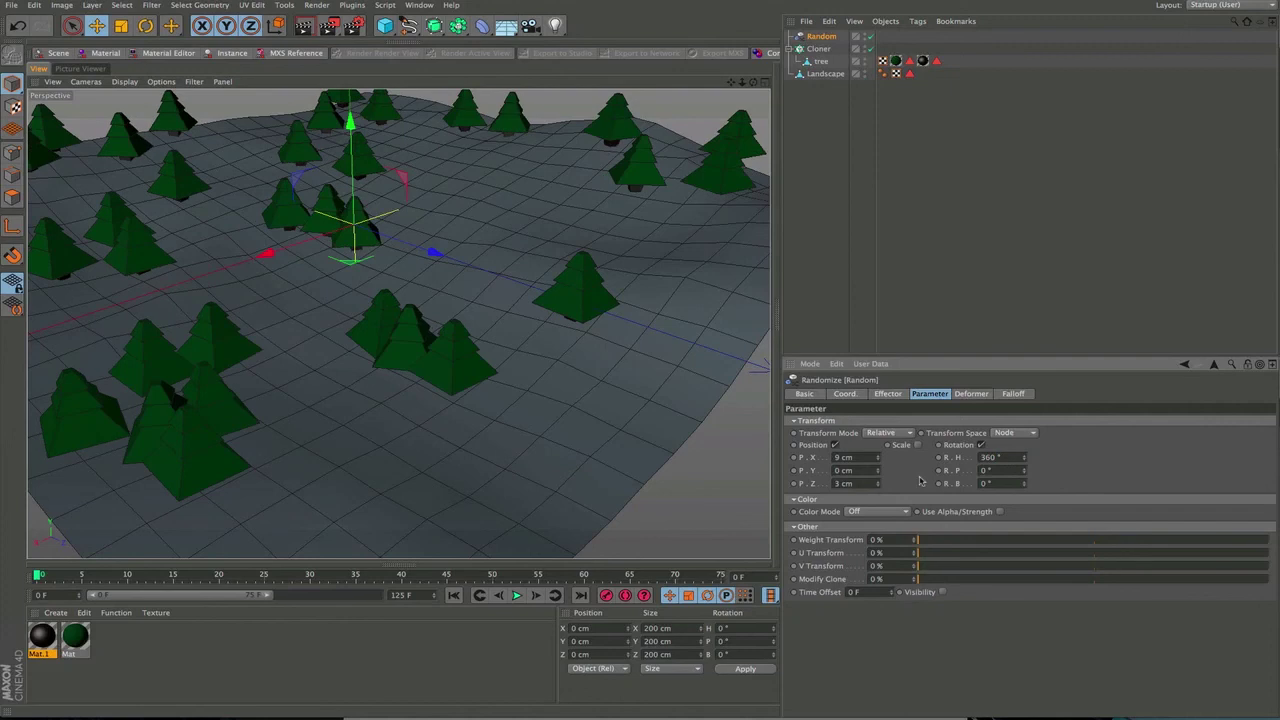
- Enable scale variation on the Random effector and set its Y scale to 0.5
scroll(549, 300, "down", 4)
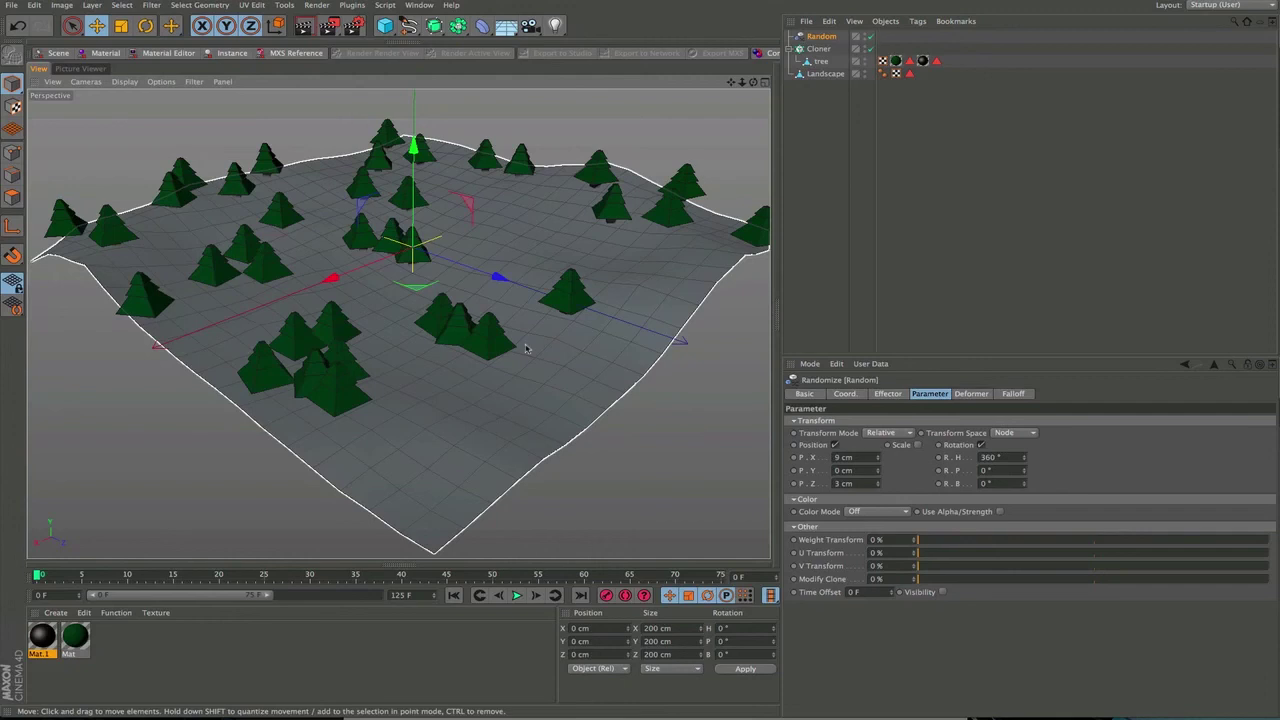
left_click_drag(526, 348, 431, 376, "alt")
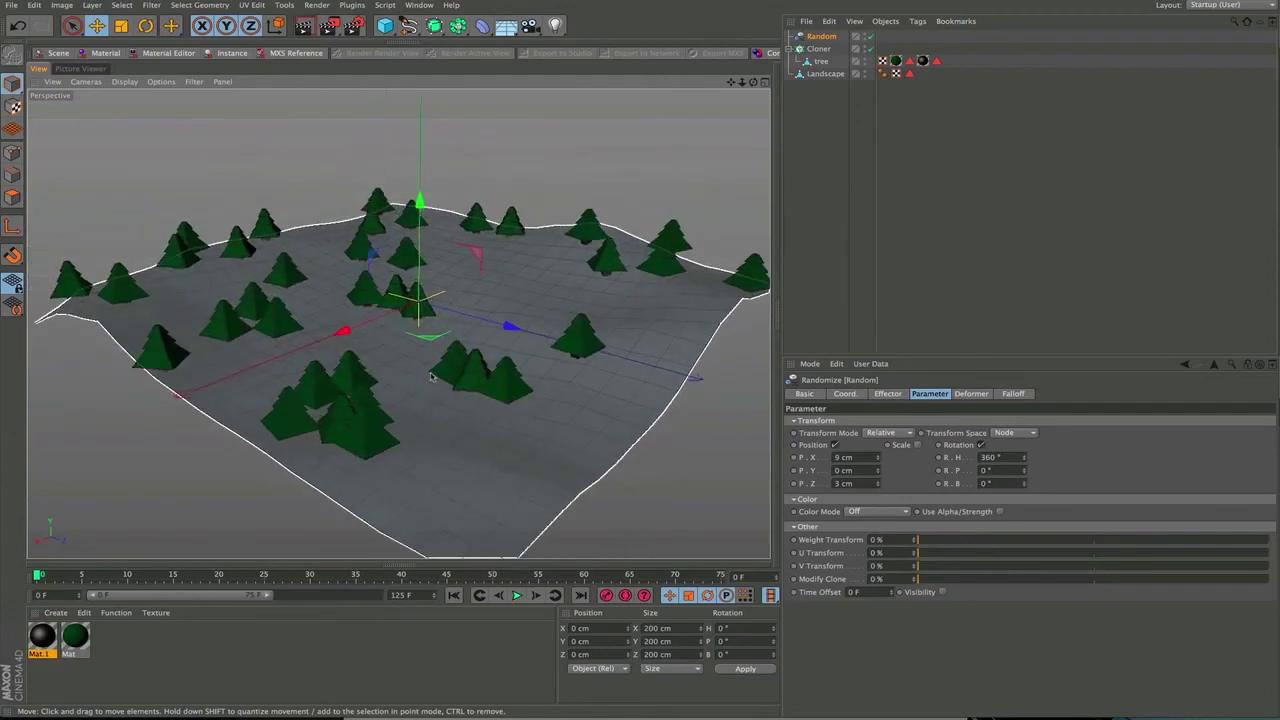
mouse_move(456, 432)
left_mouse_down("alt")
mouse_move(459, 414)
mouse_move(450, 429)
left_mouse_up("alt")
middle_click_drag(449, 429, 438, 433, "alt")
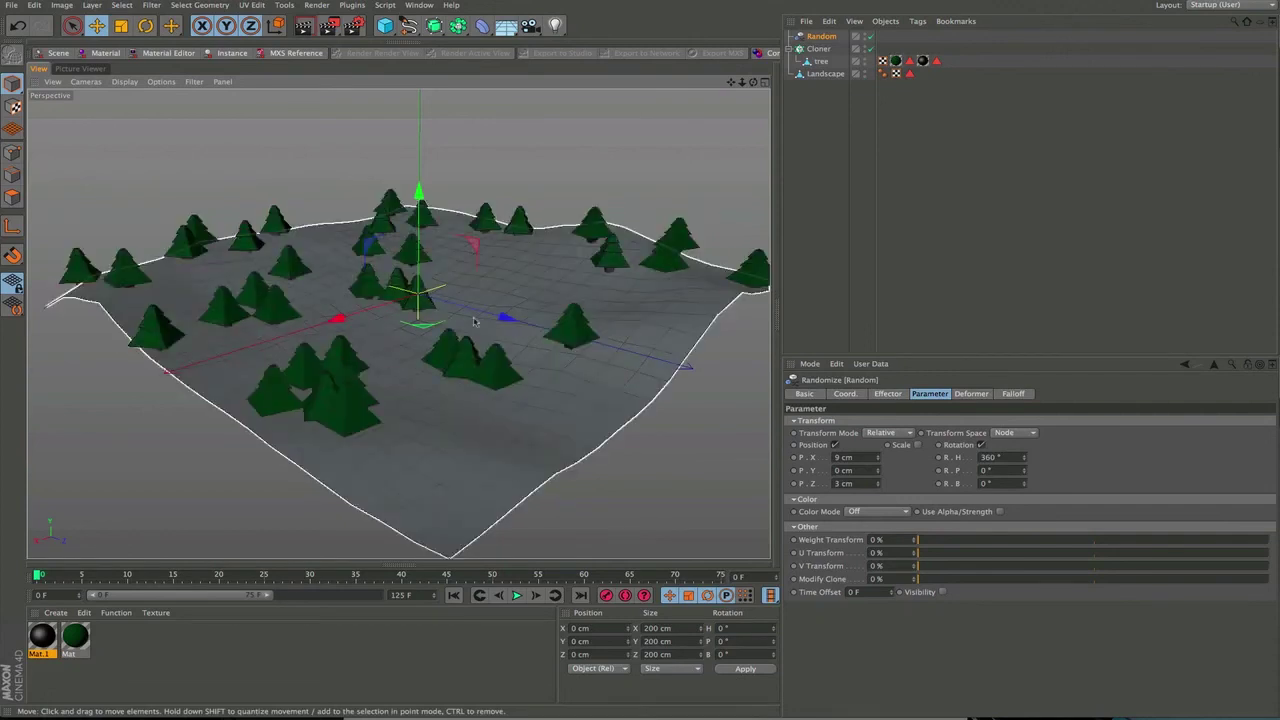
left_click(918, 445)
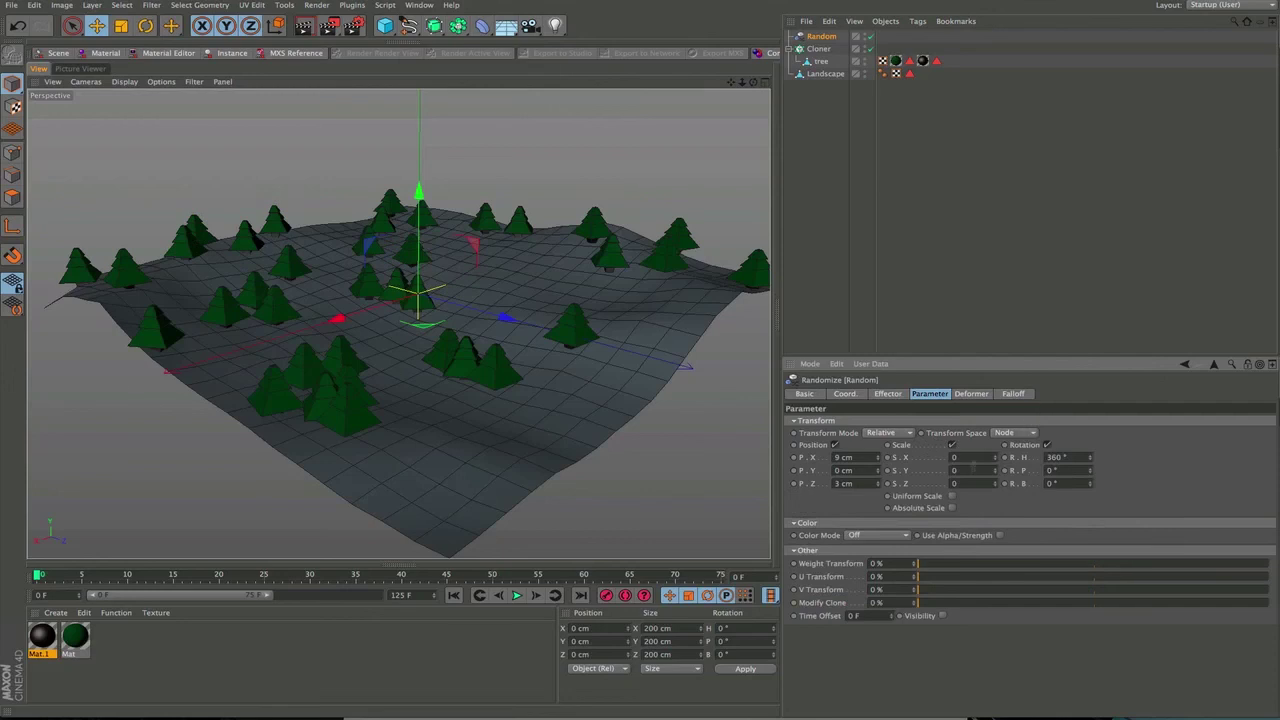
left_click(955, 470)
type(".5")
key("Return")
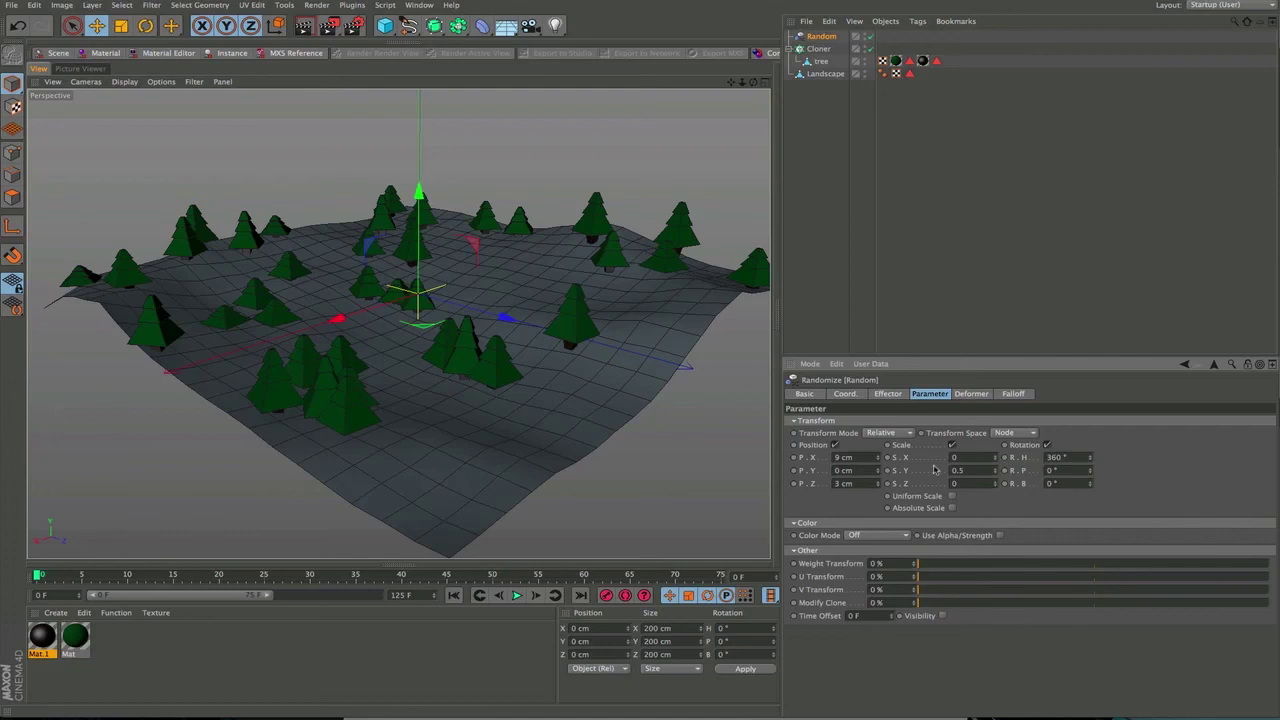
- Switch the Random effector to uniform scale and set the scale variation to 0.5
left_click_drag(270, 309, 276, 215, "alt")
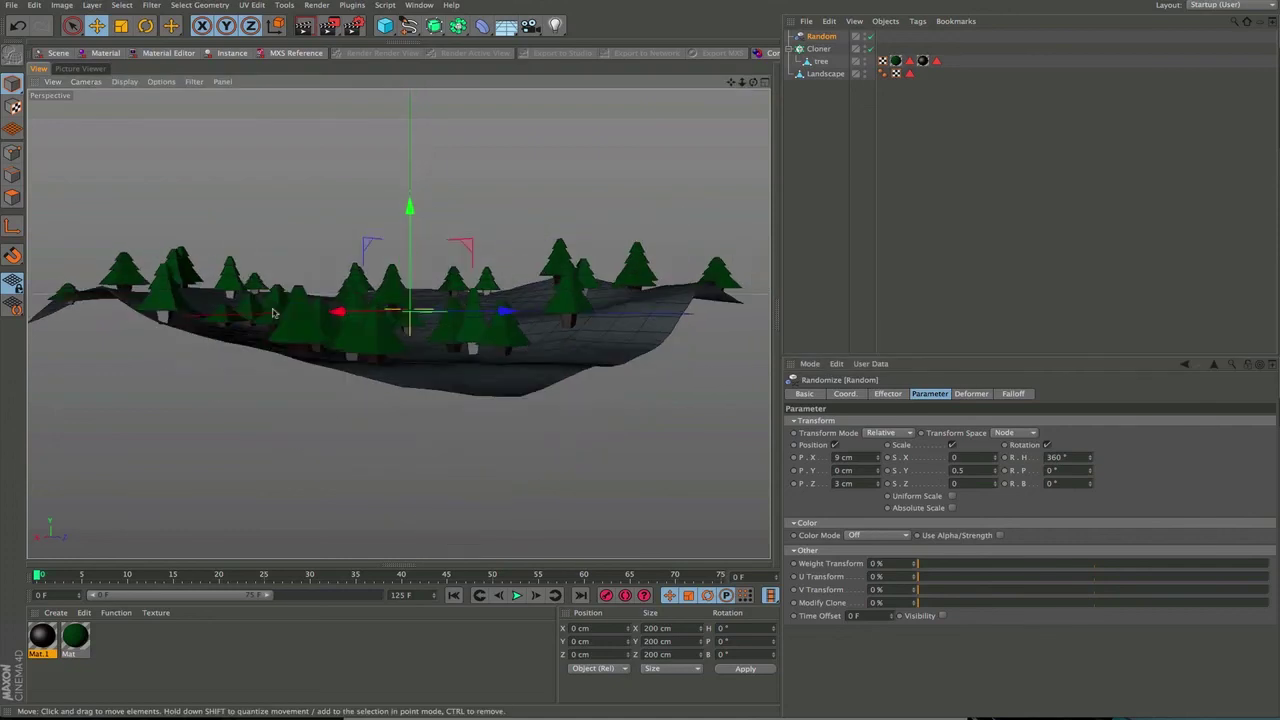
scroll(270, 309, "up", 6)
left_click_drag(298, 326, 251, 366, "alt")
right_click_drag(523, 303, 425, 330, "alt")
middle_click_drag(425, 330, 346, 388, "alt")
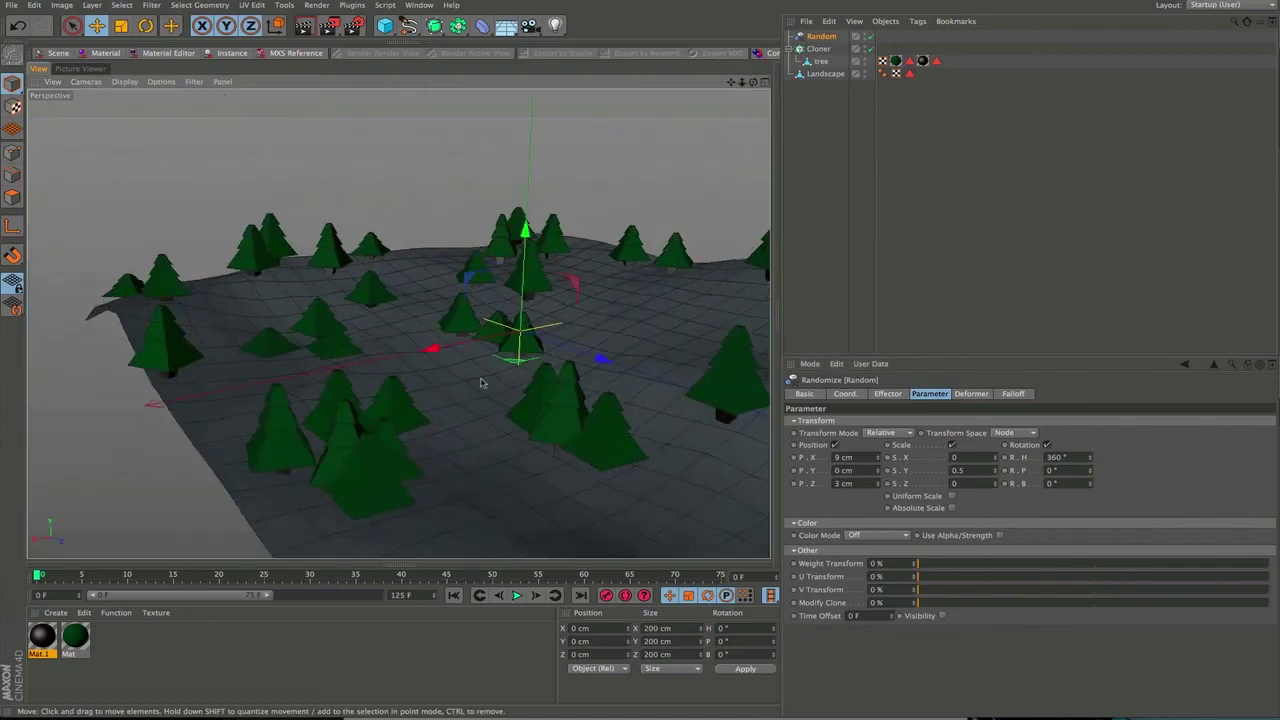
left_click(951, 496)
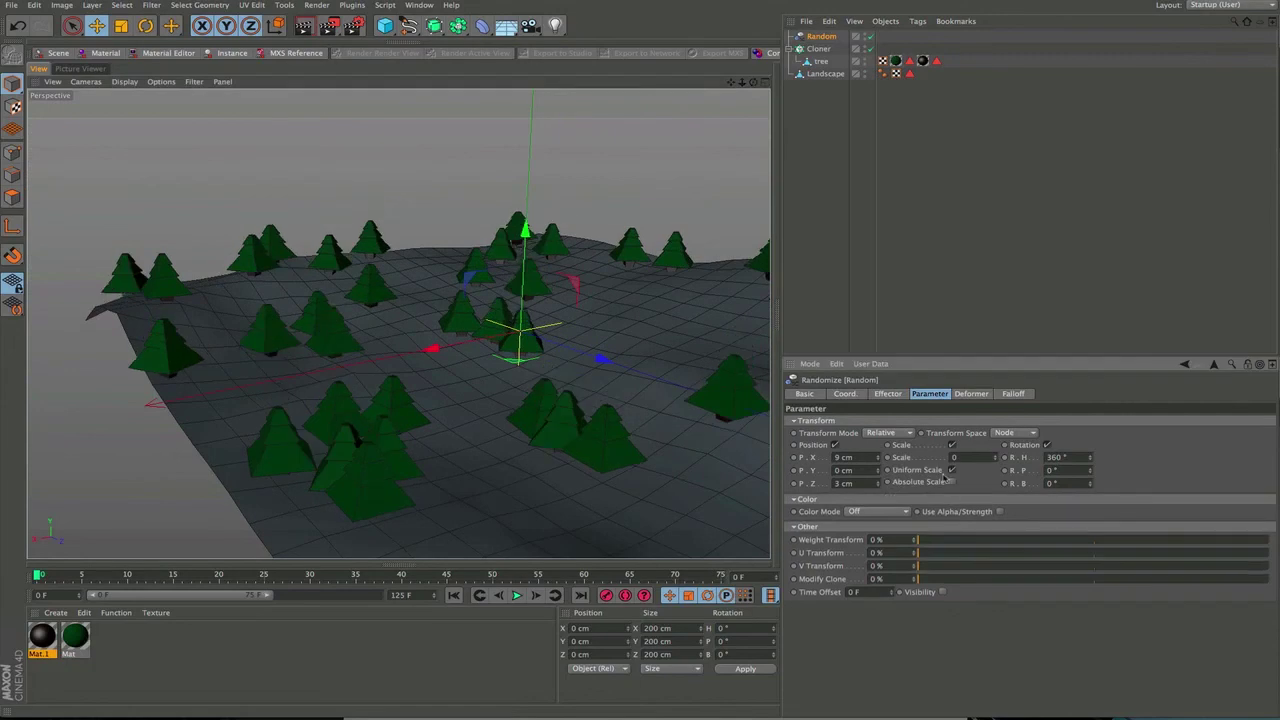
right_click_drag(602, 376, 589, 392, "alt")
left_click_drag(588, 392, 497, 410, "alt")
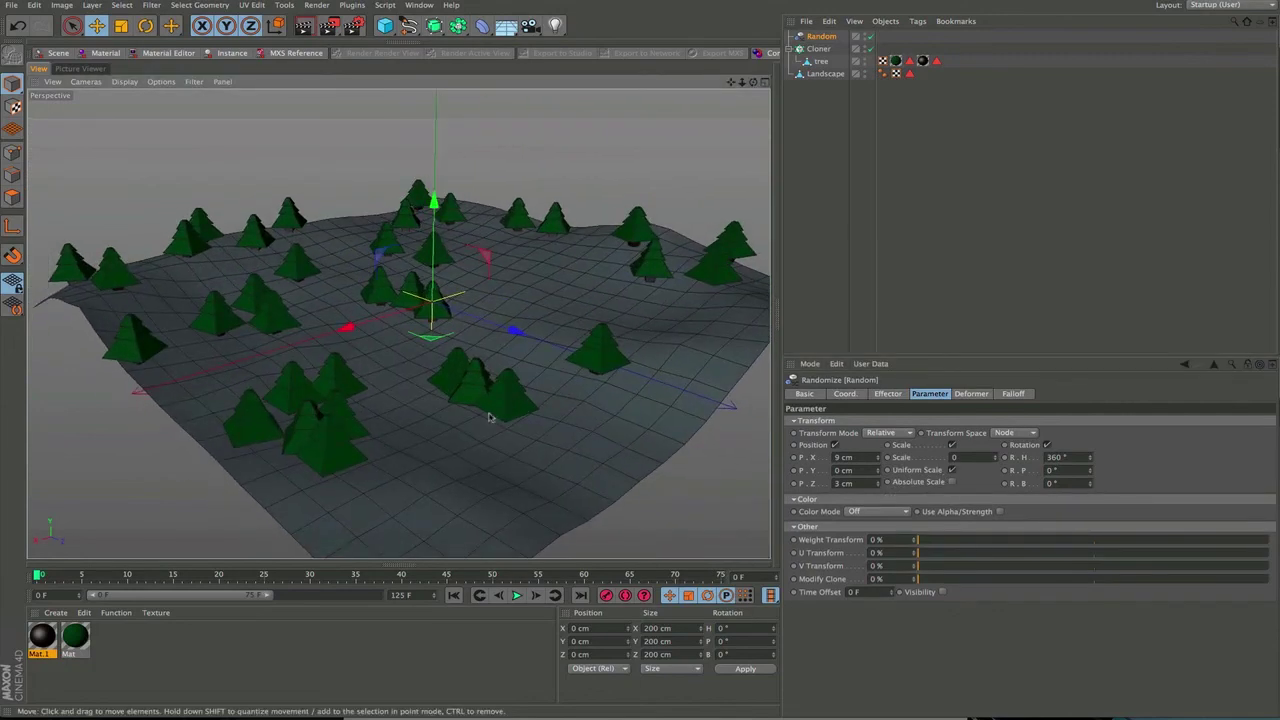
left_click(954, 457)
left_click_drag(956, 457, 925, 462)
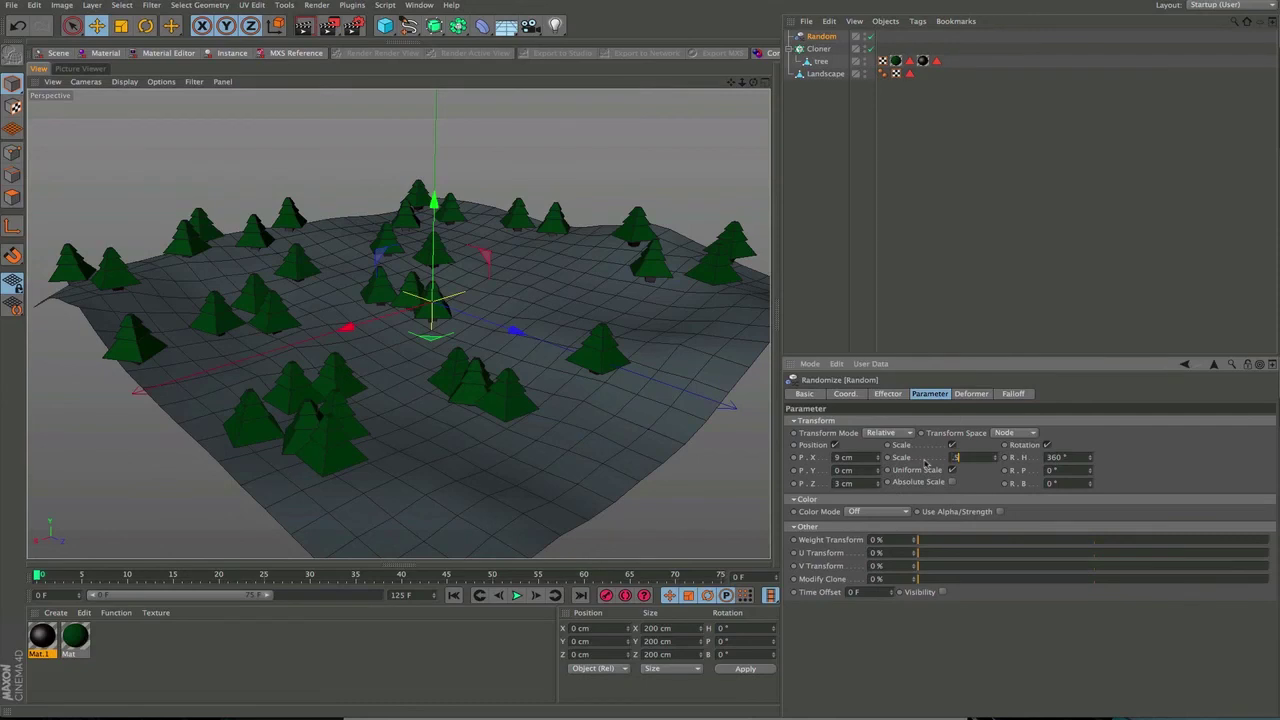
type(".5")
key("Return")
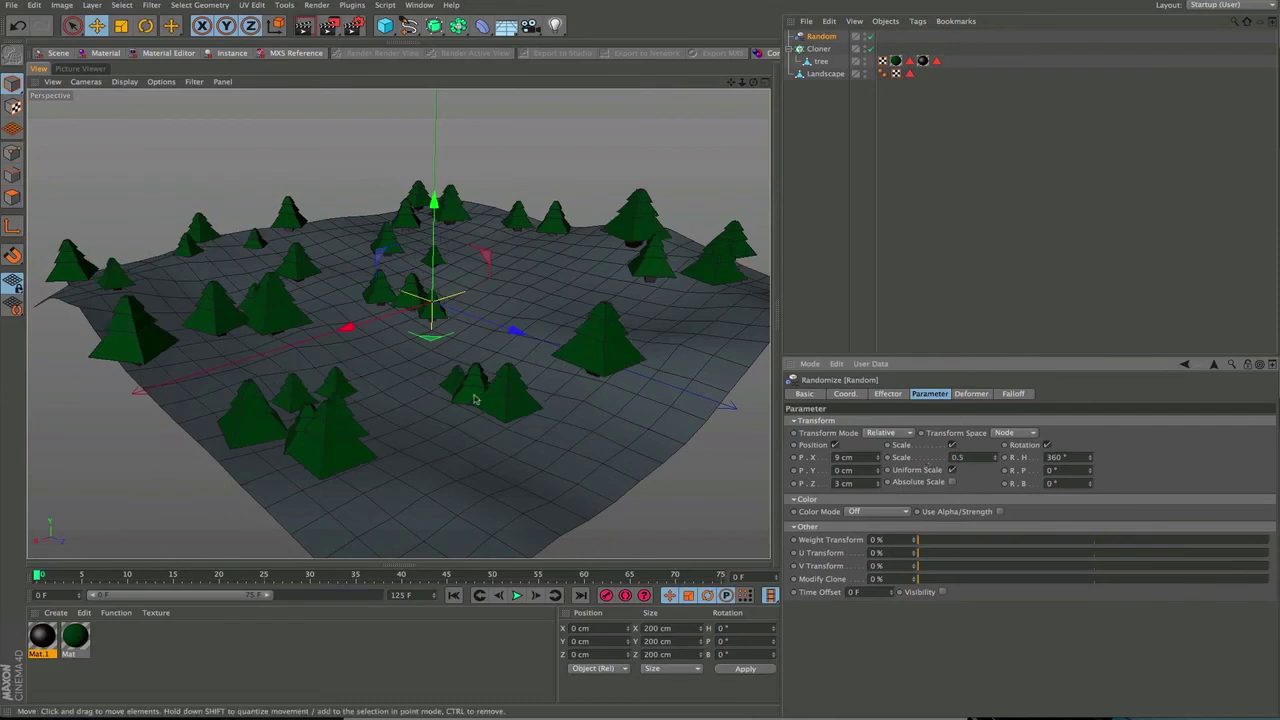
- Examine the size, rotation and placement of the tree clones across the landscape from several angles
left_click_drag(484, 398, 449, 416, "alt")
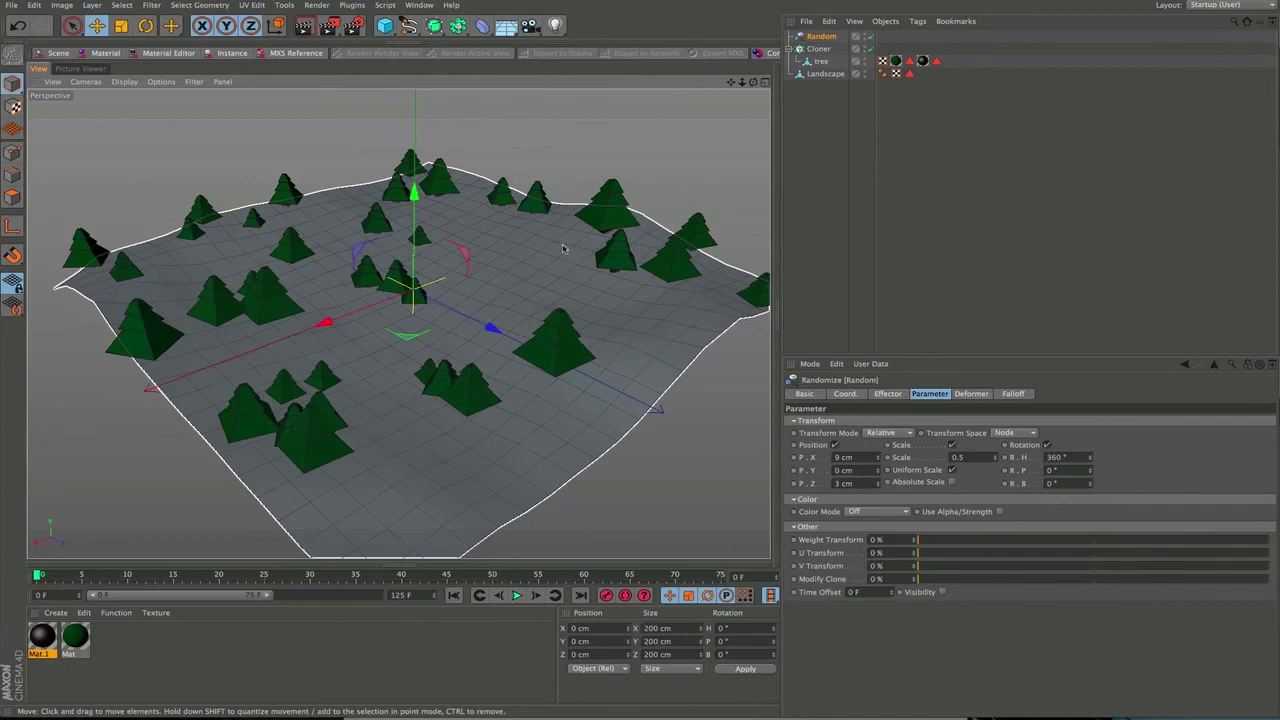
key("n")
key("b")
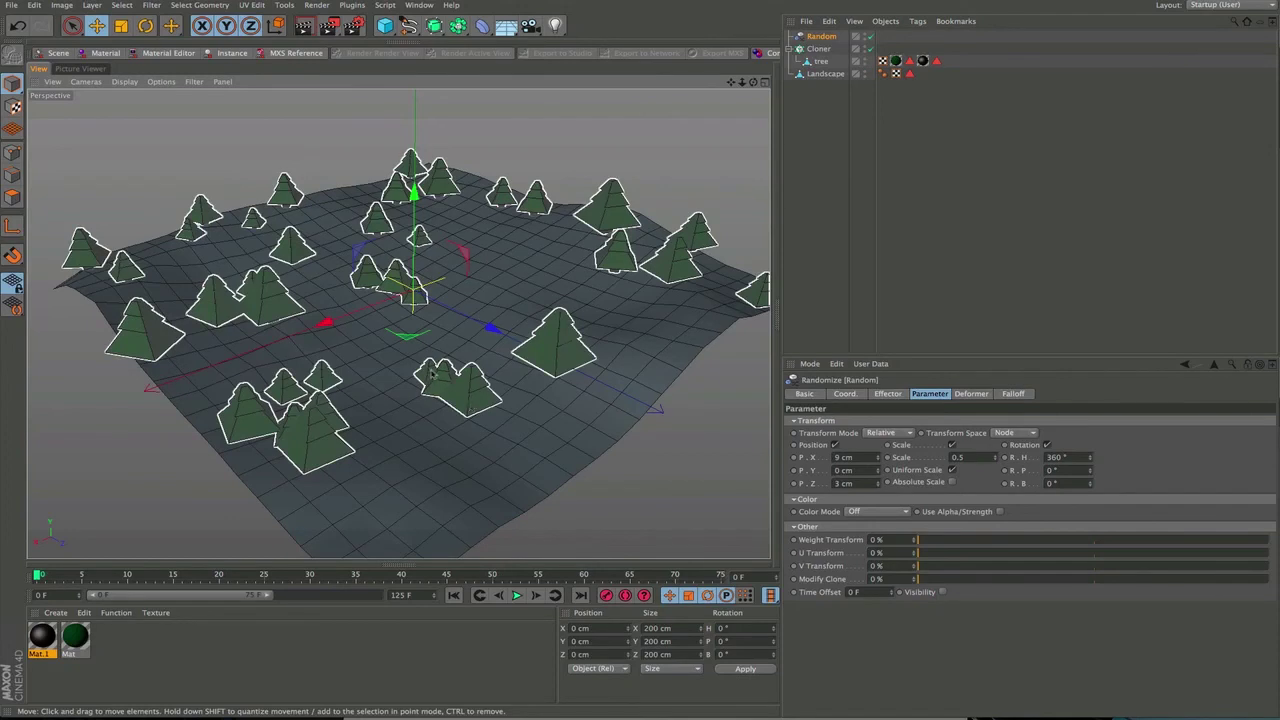
left_click_drag(434, 374, 455, 355, "alt")
middle_click_drag(455, 355, 446, 340, "alt")
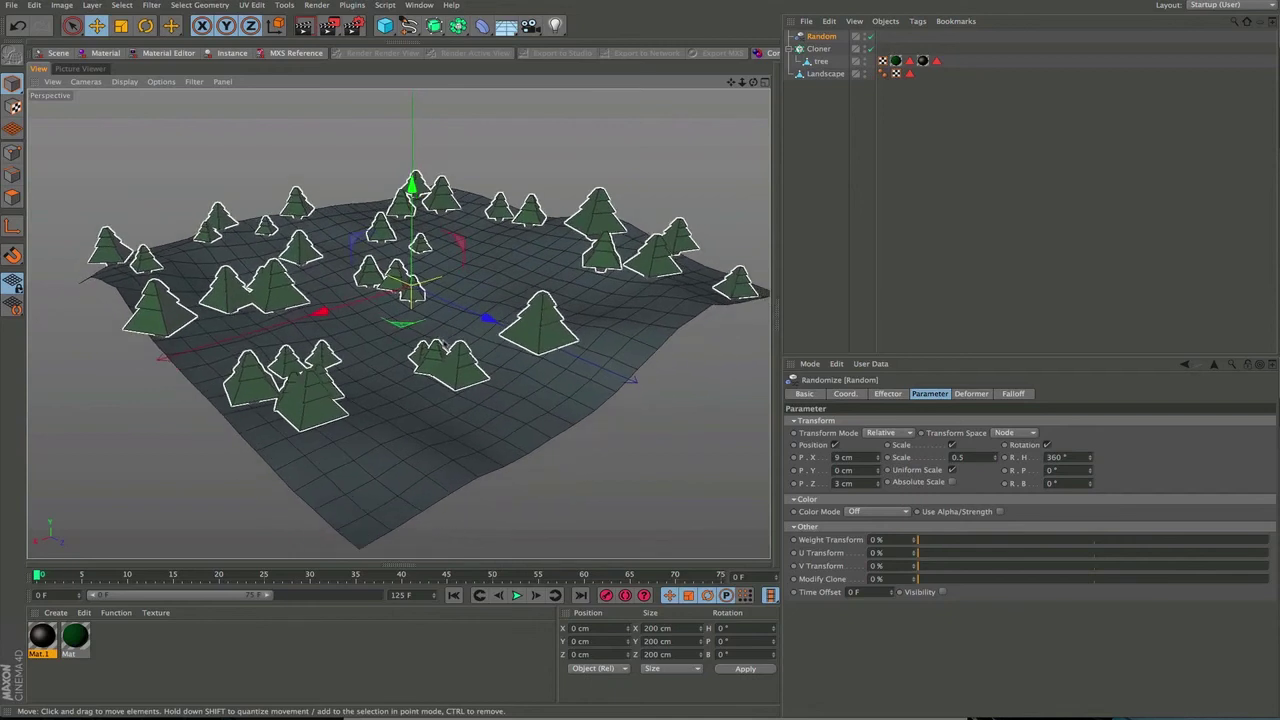
left_click_drag(440, 353, 450, 366, "alt")
middle_click_drag(450, 366, 441, 334, "alt")
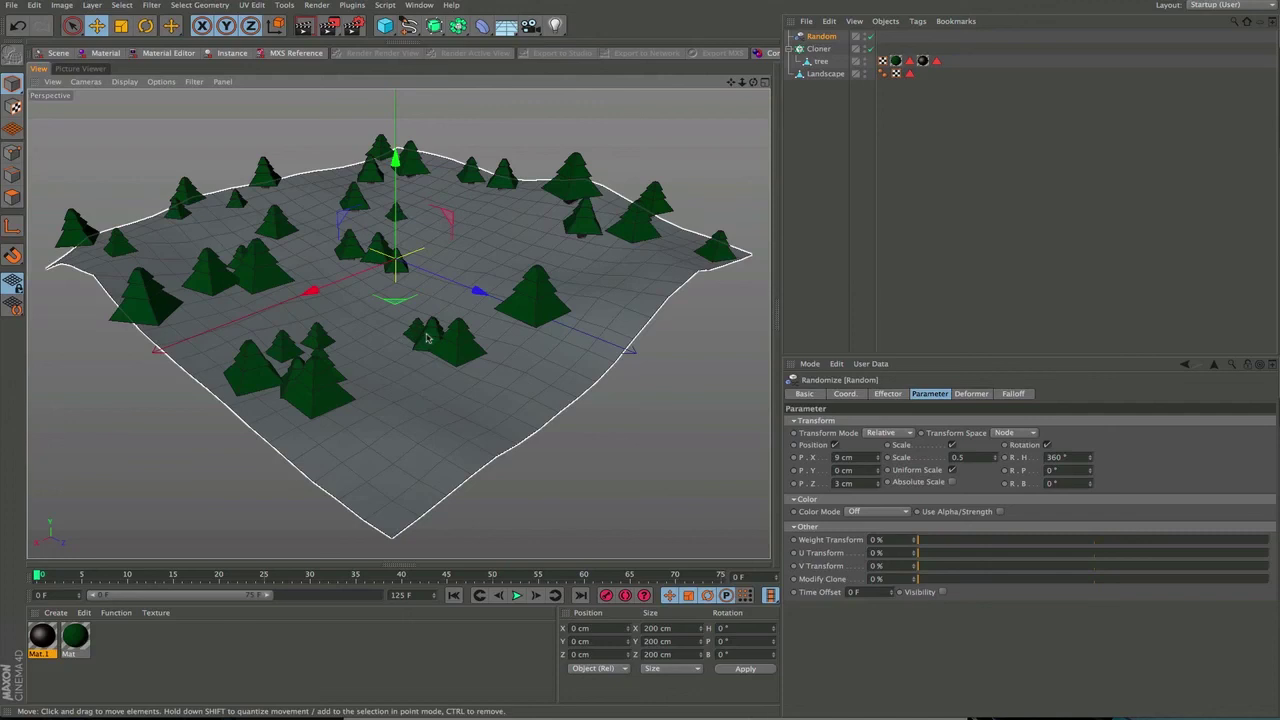
left_click_drag(428, 338, 436, 334, "alt")
middle_click_drag(436, 331, 449, 343, "alt")
left_click_drag(449, 343, 420, 354, "alt")
middle_click_drag(429, 356, 417, 368, "alt")
left_click_drag(417, 371, 450, 301, "alt")
middle_click_drag(423, 345, 423, 357, "alt")
right_click_drag(423, 357, 433, 349, "alt")
left_click_drag(425, 355, 429, 370, "alt")
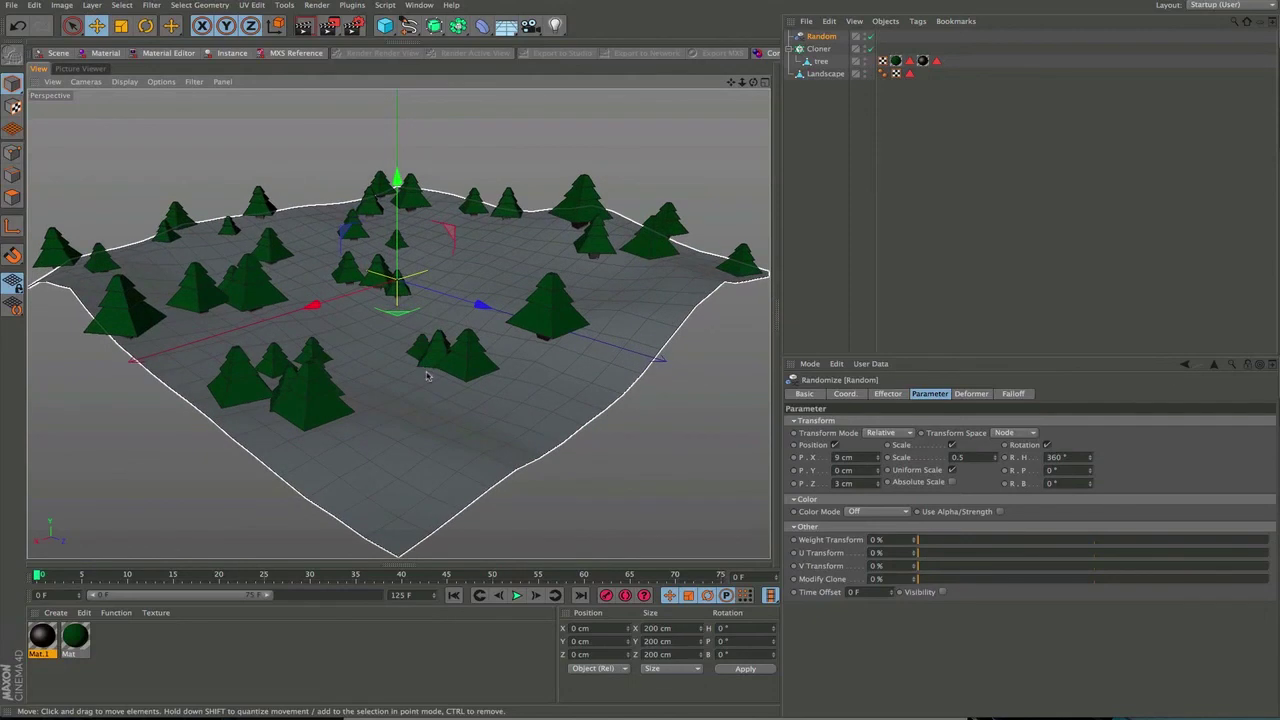
key("n")
key("b")
left_click(960, 1)
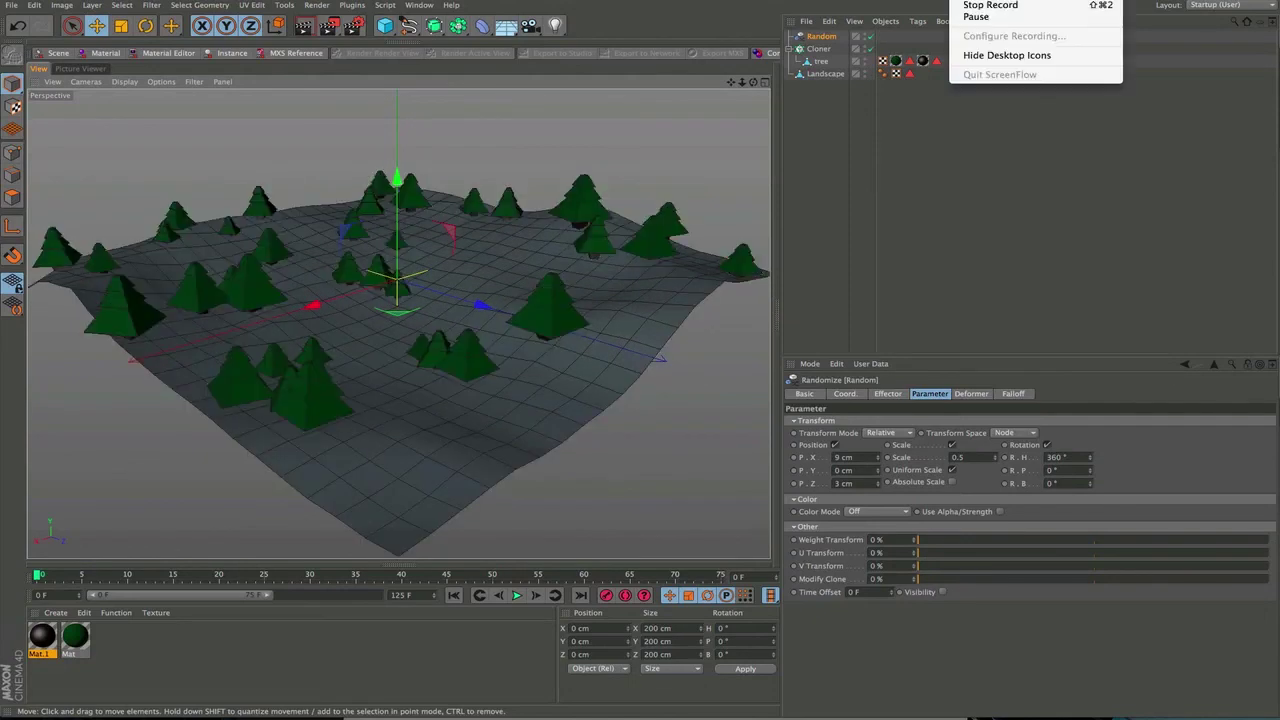